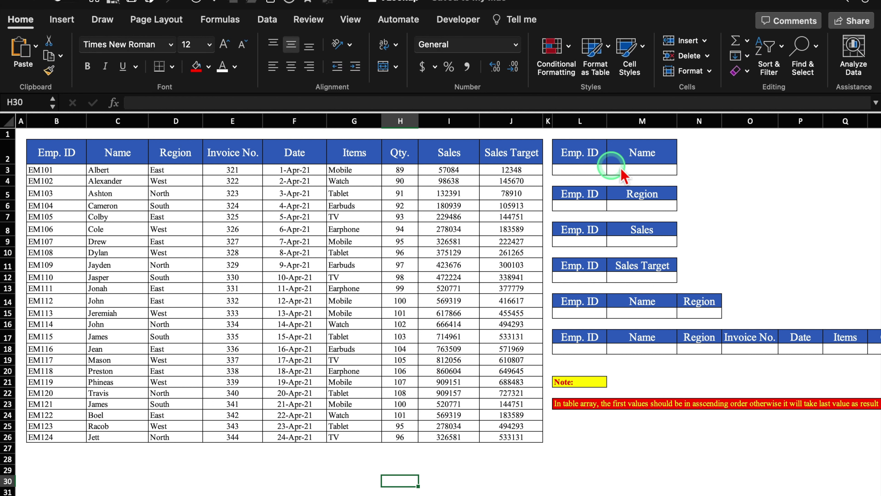
Copy the employee ID from cell B6 into the Emp. ID cell L3 of the Name lookup table.
left_click(640, 169)
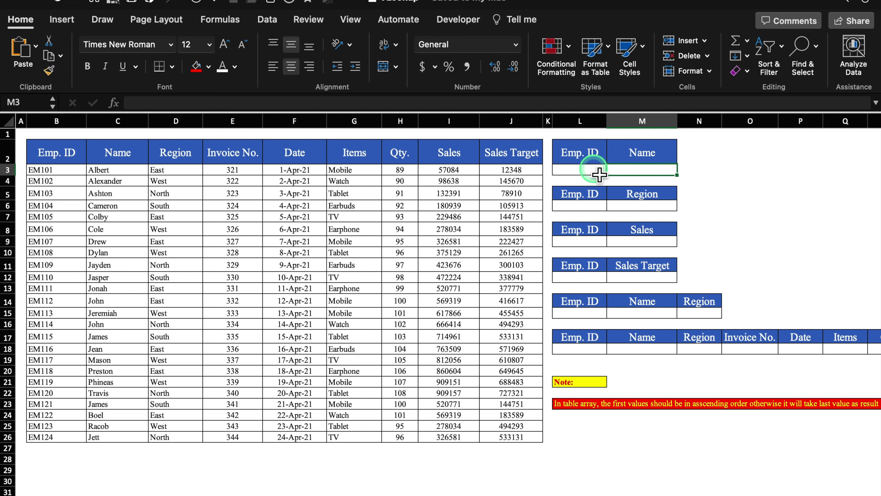
left_click(71, 205)
key("super+c")
left_click(577, 170)
key("super+v")
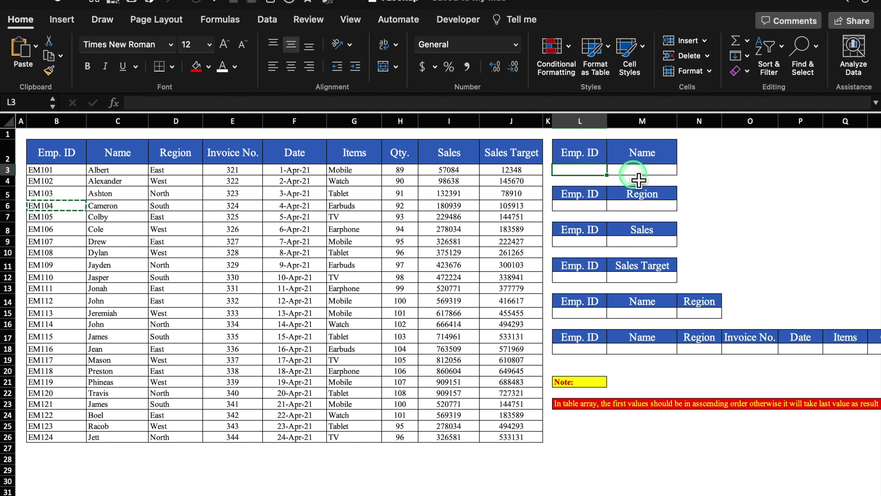
left_click(718, 171)
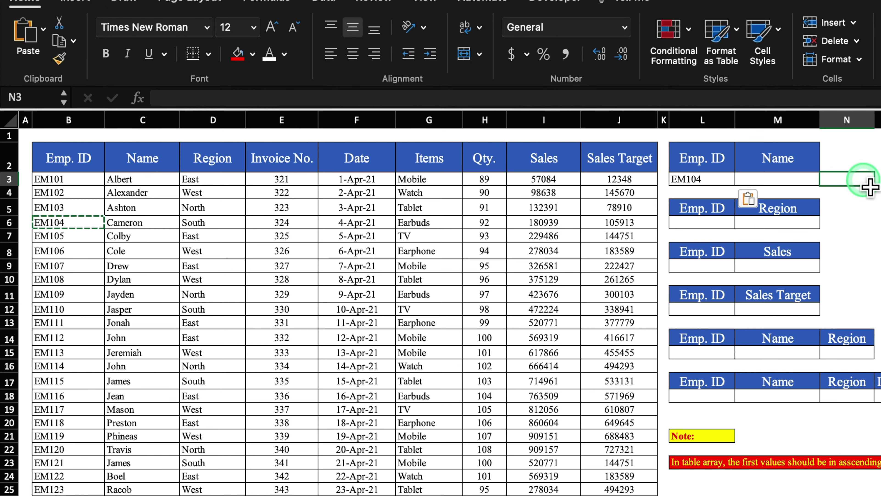
Enter the formula =LOOKUP(L3,B:C) in cell M3 to return the employee's name.
left_click(812, 178)
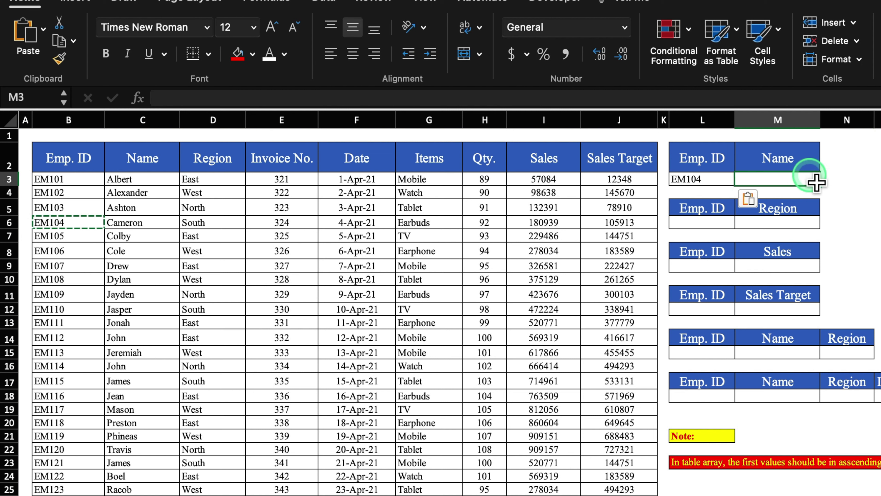
left_click(716, 185)
left_click(783, 184)
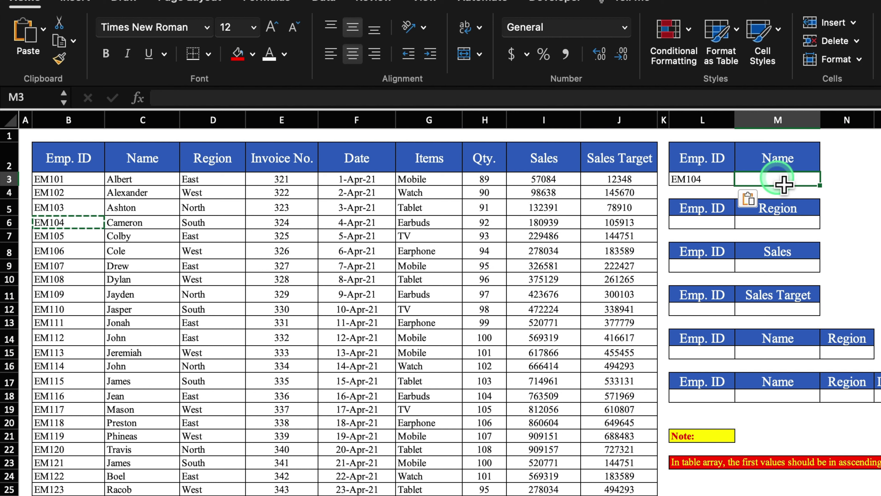
type("=")
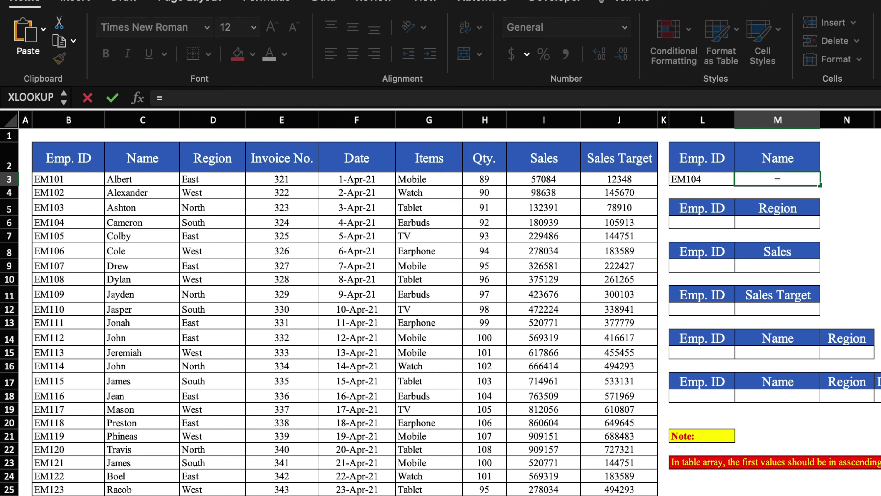
type("look")
key("Tab")
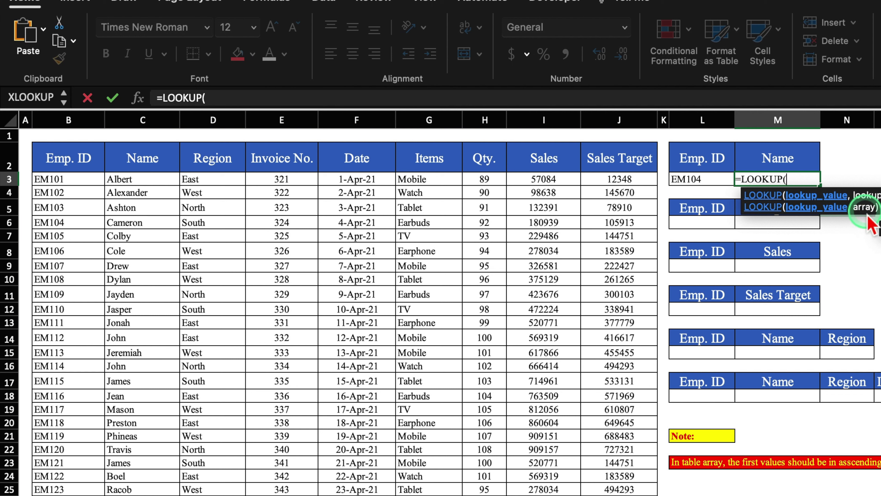
left_click(722, 184)
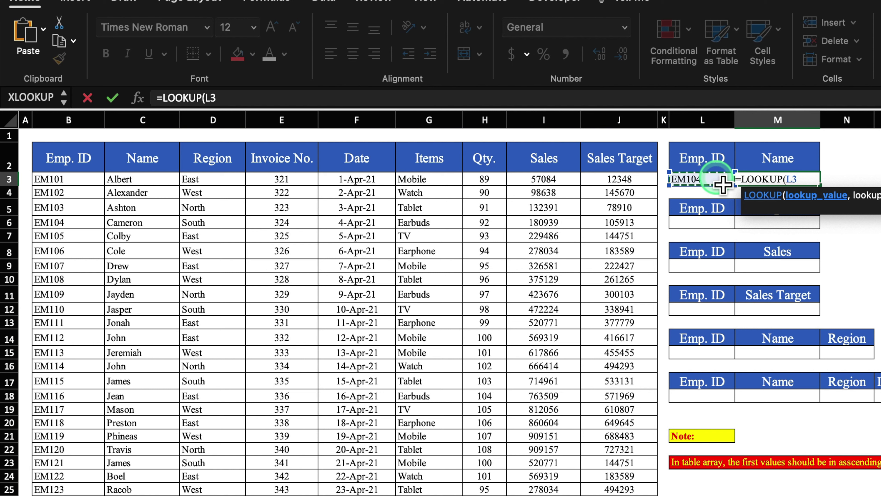
type(",")
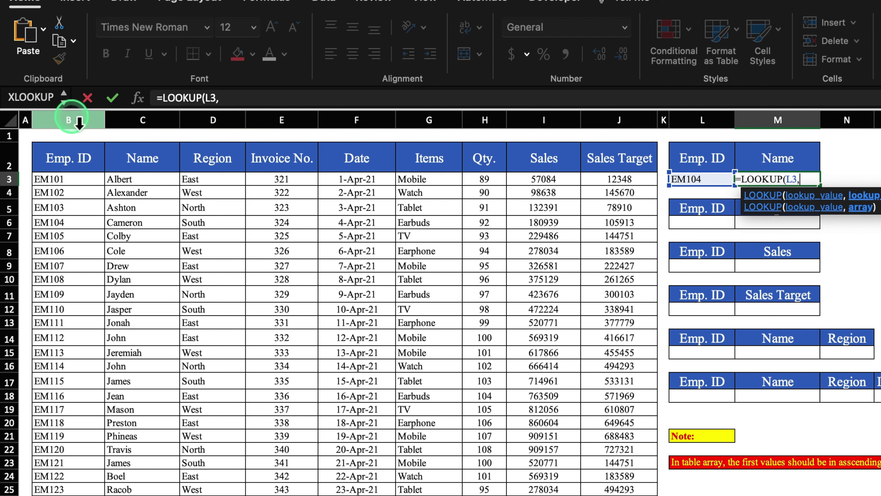
left_click(79, 120)
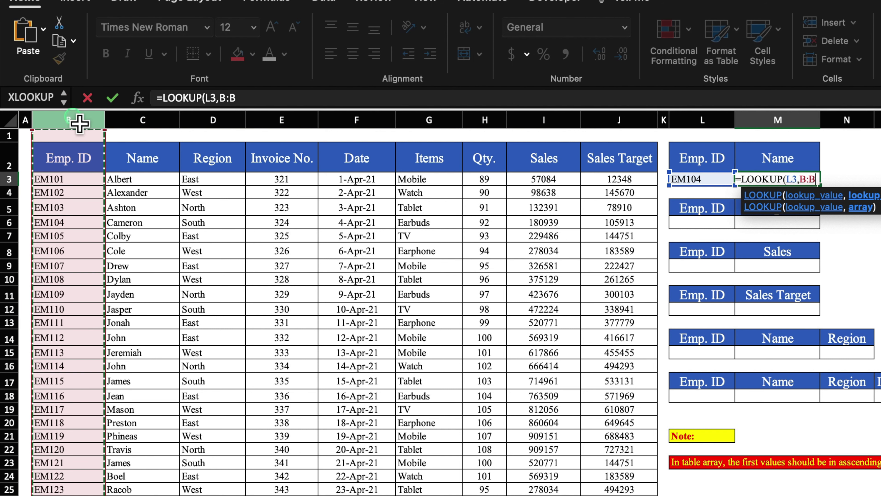
left_click_drag(79, 124, 143, 132)
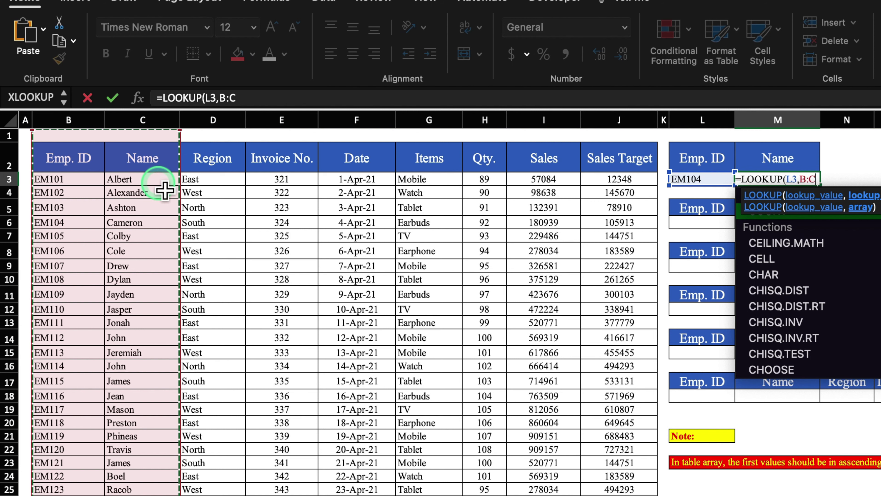
type(")")
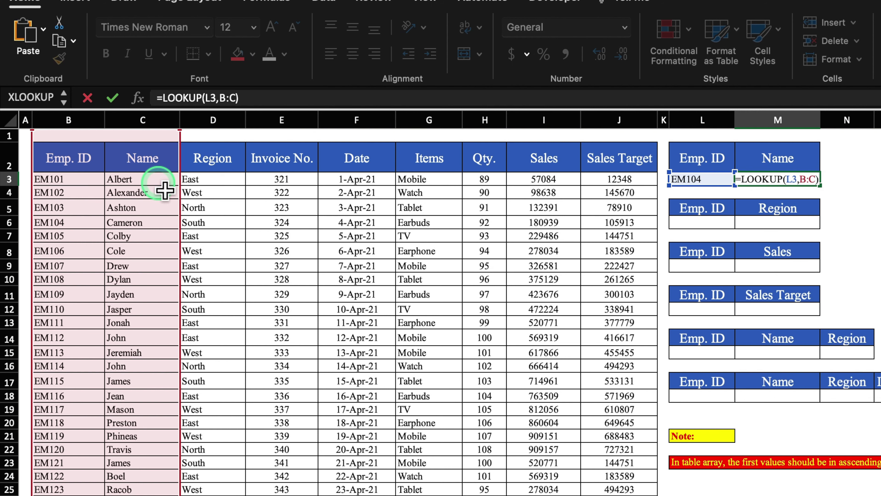
left_click(165, 190)
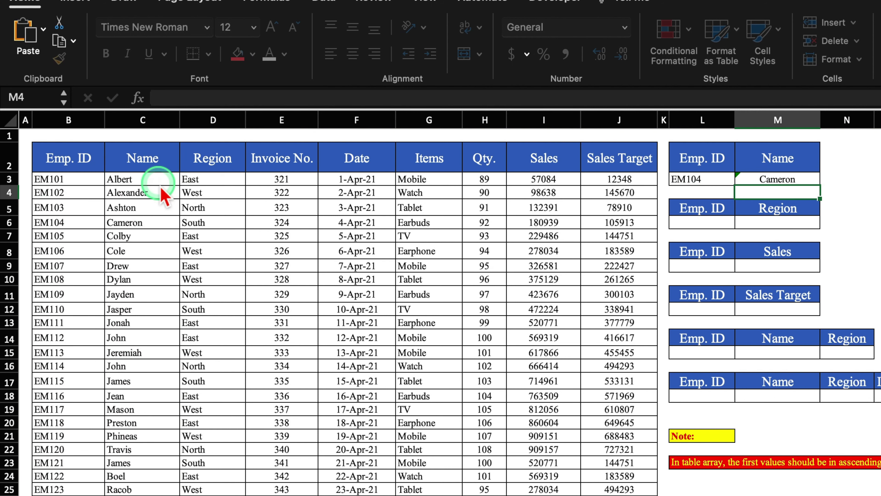
left_click(798, 183)
left_click(873, 204)
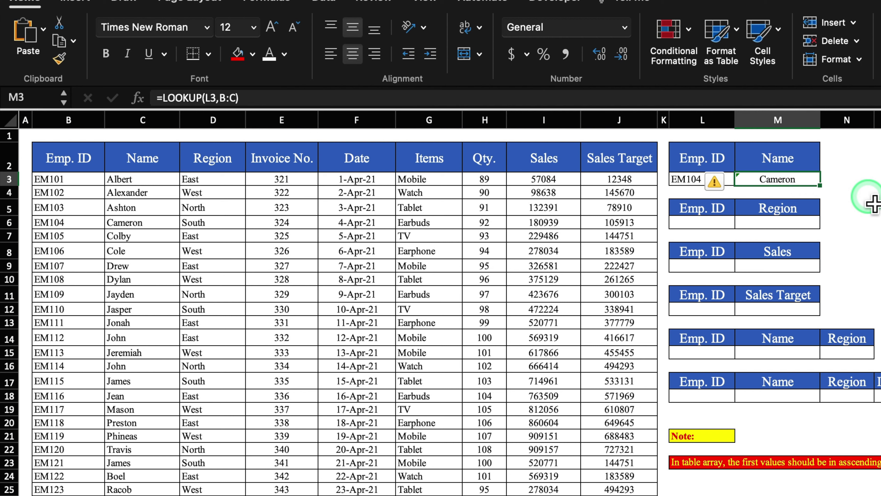
Replace the lookup ID in cell L3 with a copy of the employee ID from cell B10.
left_click(71, 280)
key("super+c")
left_click(700, 179)
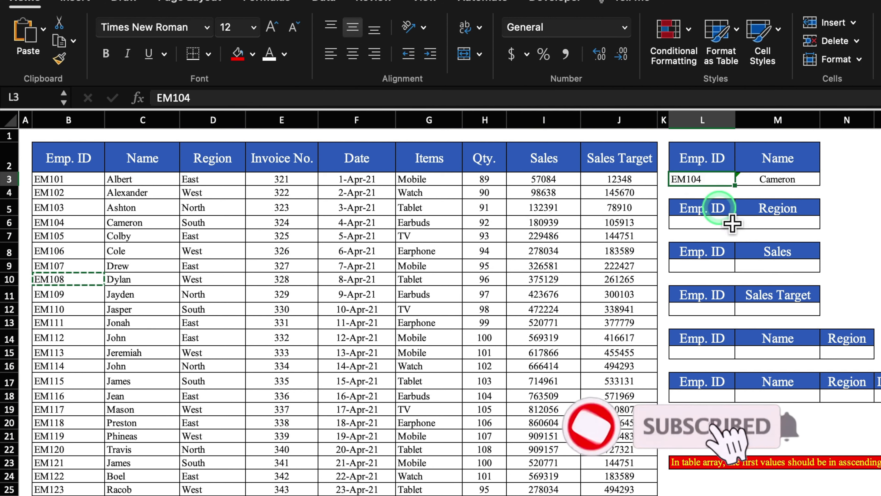
key("super+v")
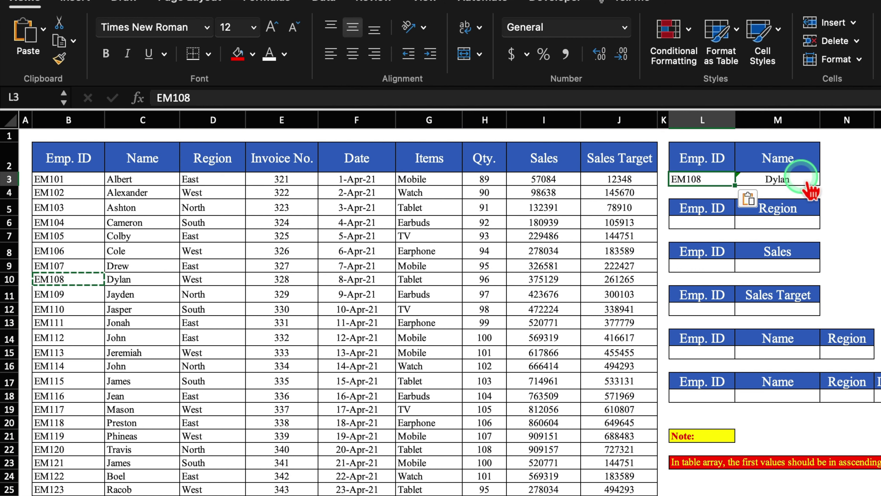
left_click(78, 125)
left_click_drag(79, 127, 131, 124)
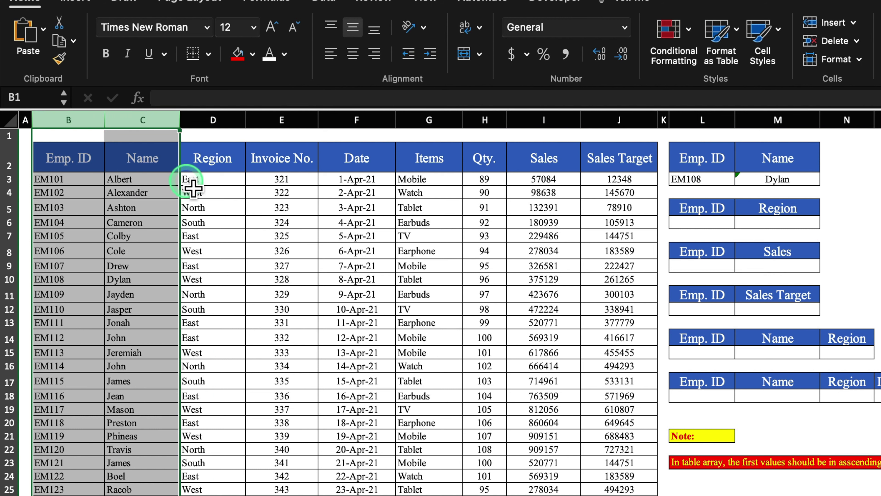
Replace the formula in cell M3 with =LOOKUP(L3,B:J), using the whole data table as the array.
left_click(784, 179)
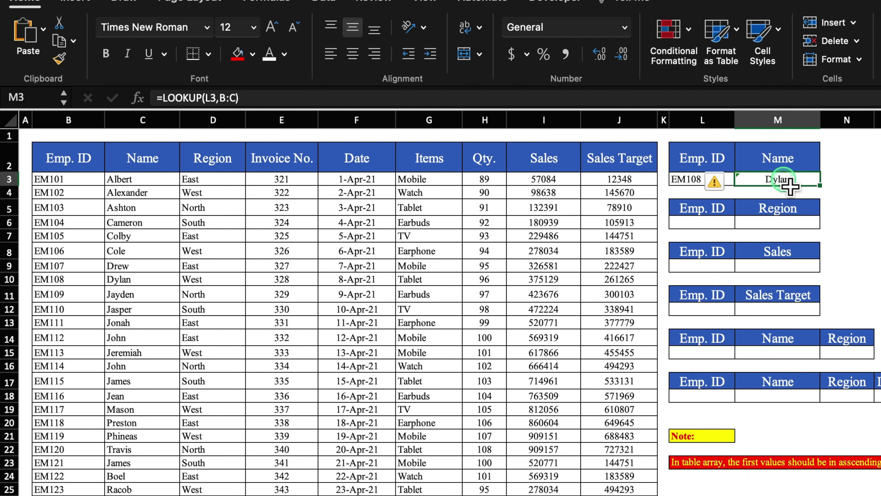
key("Delete")
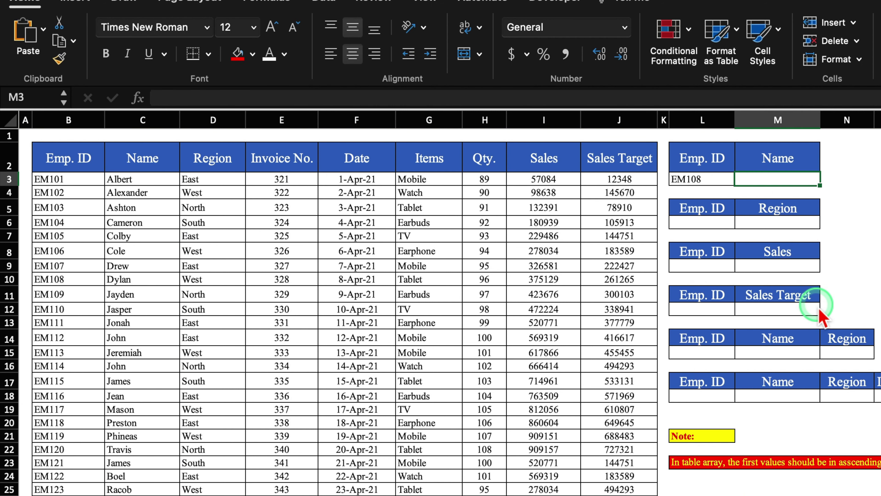
type("=look")
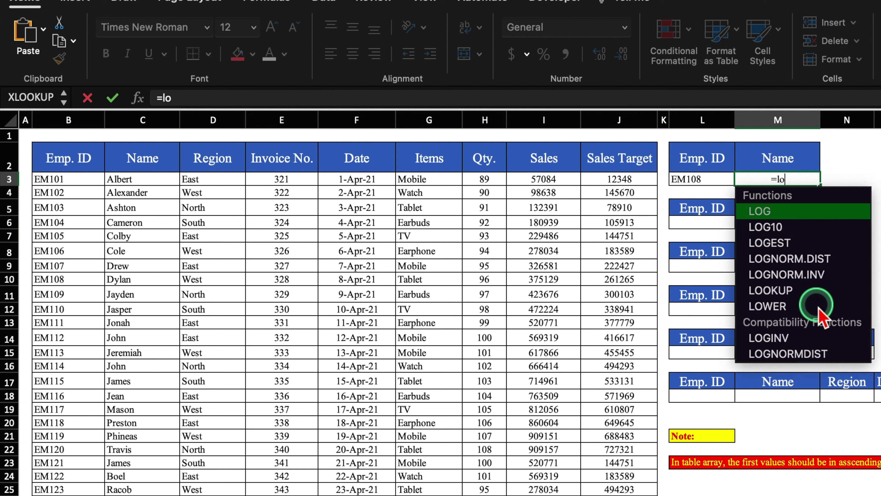
double_click(826, 216)
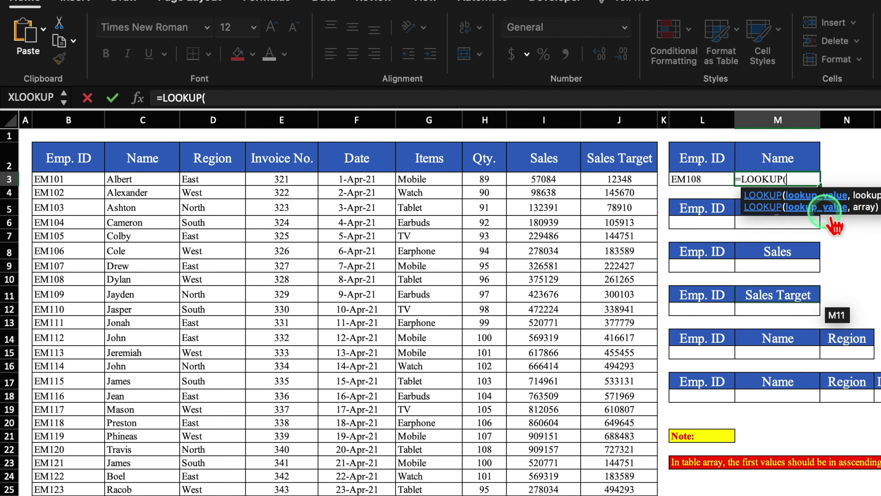
left_click(720, 183)
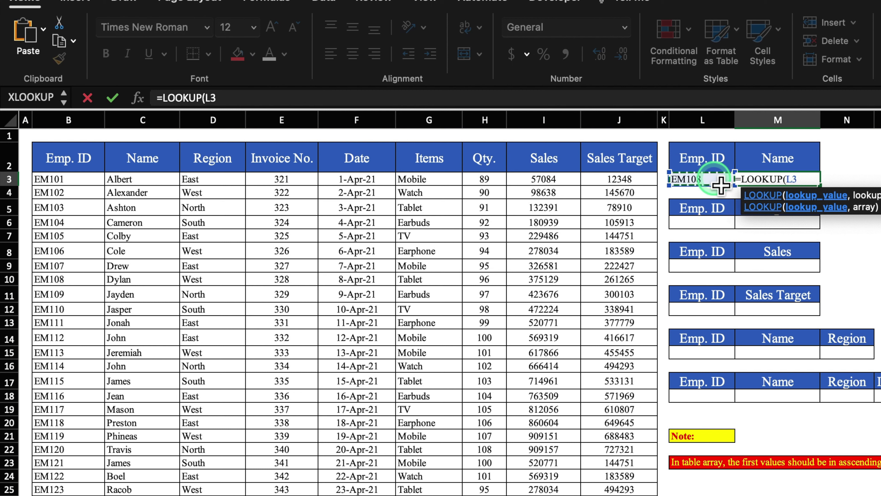
type(",")
left_click(68, 121)
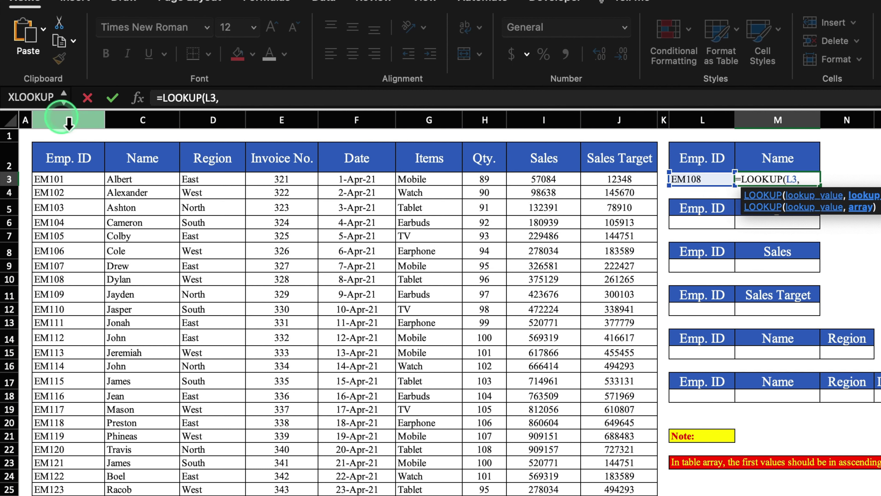
left_click_drag(68, 122, 625, 144)
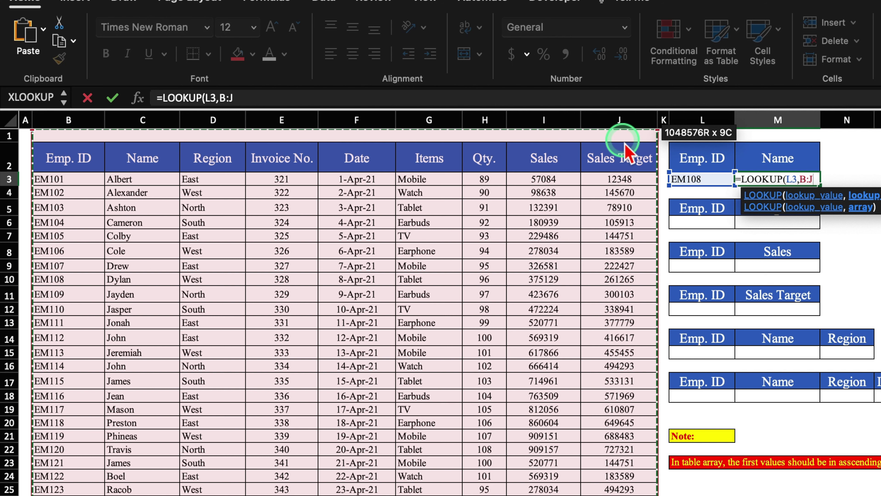
type(")")
key("Return")
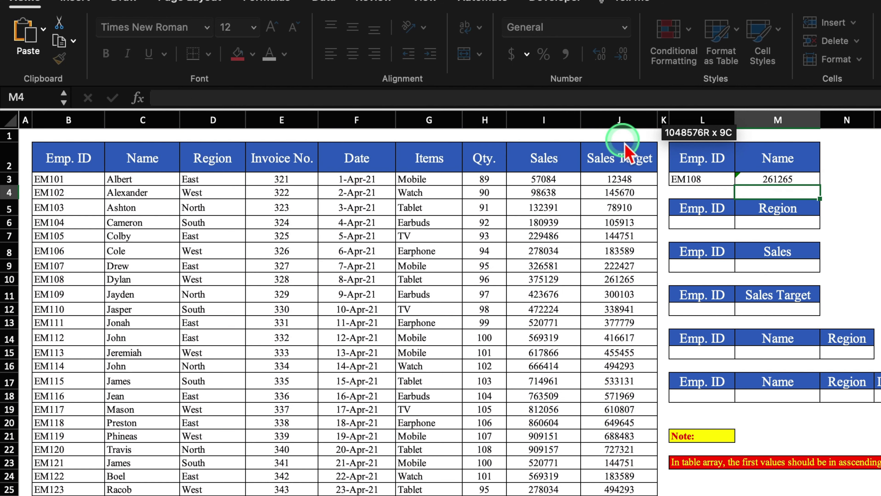
left_click(808, 183)
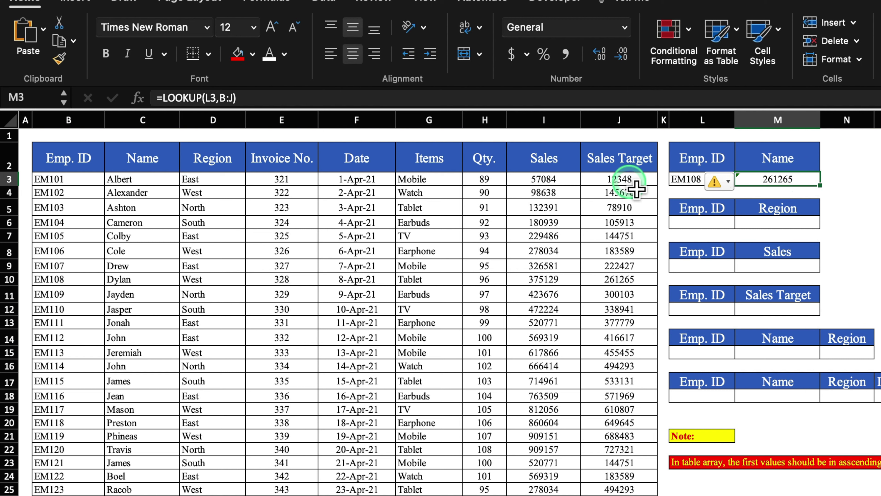
left_click(9, 279)
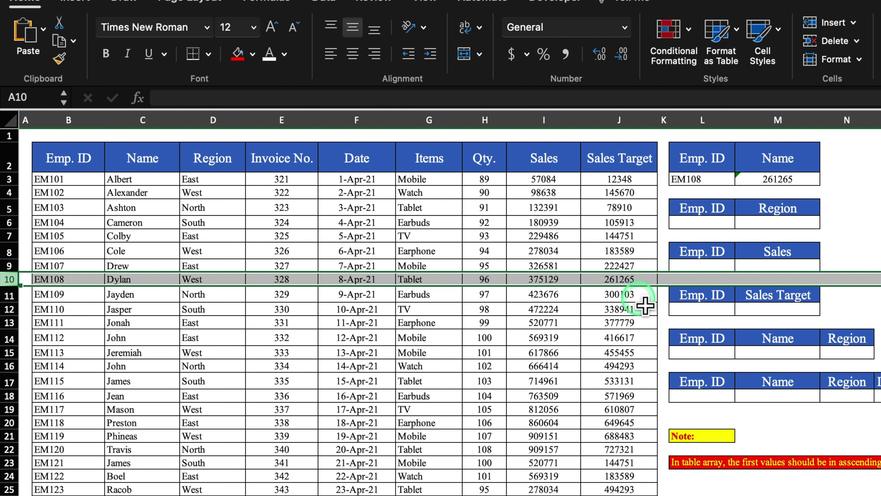
Clear cell M3 and enter =LOOKUP(L3,B:C), limiting the array to the Emp. ID and Name columns.
left_click(784, 187)
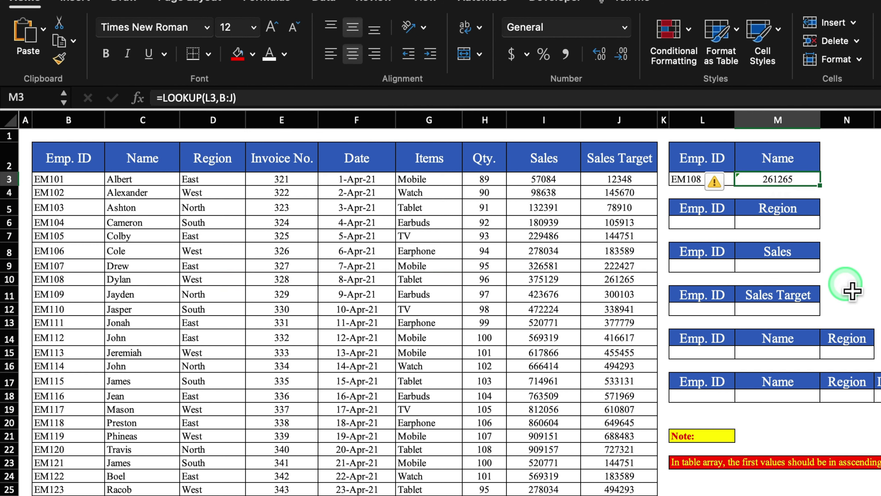
key("Delete")
type("=")
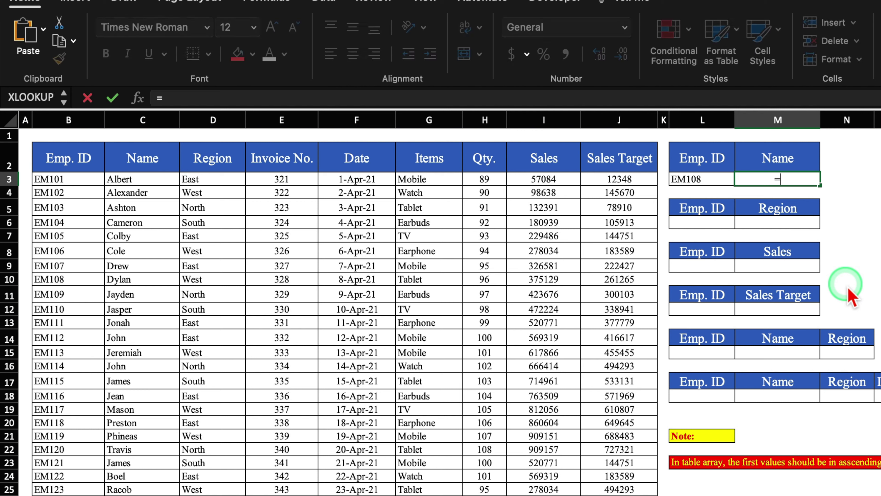
type("look")
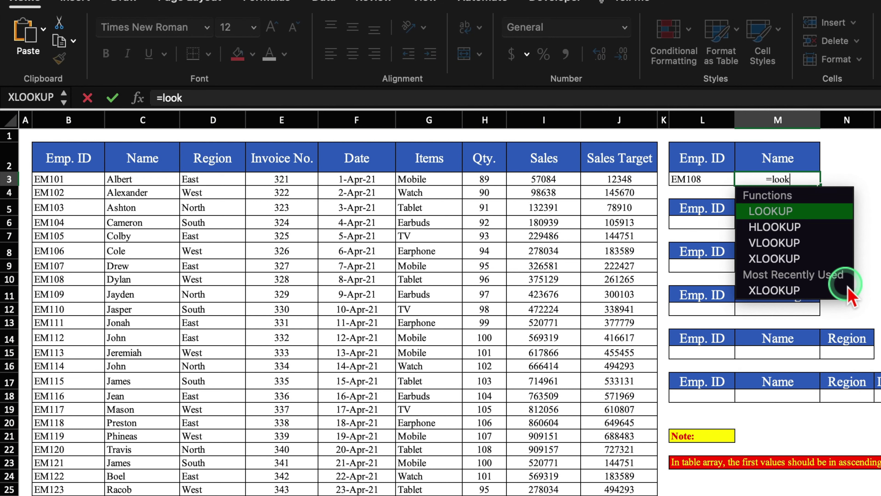
double_click(820, 212)
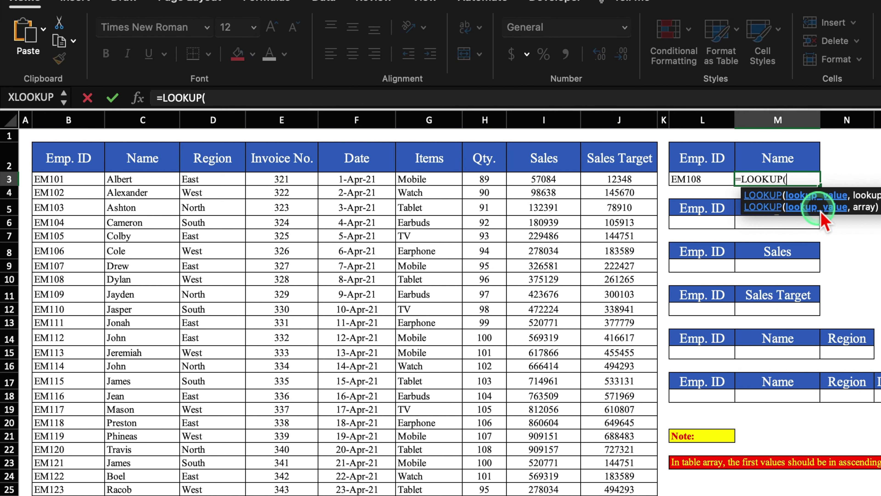
left_click(707, 186)
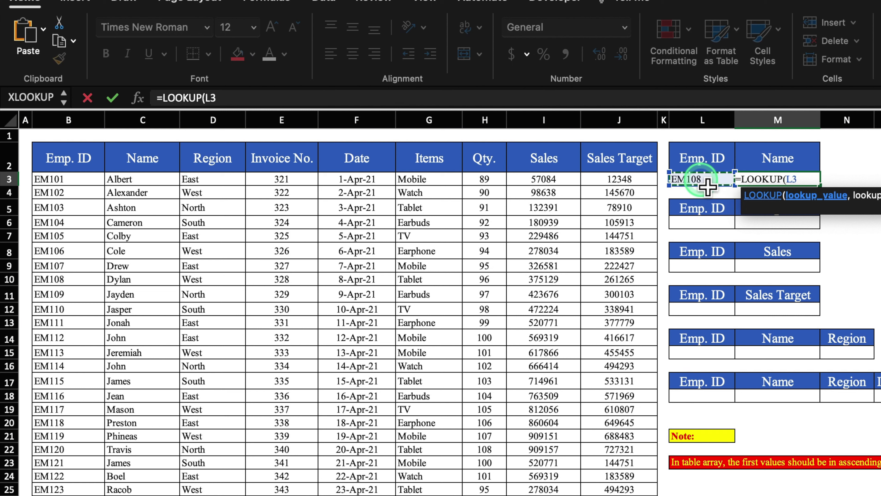
type(",")
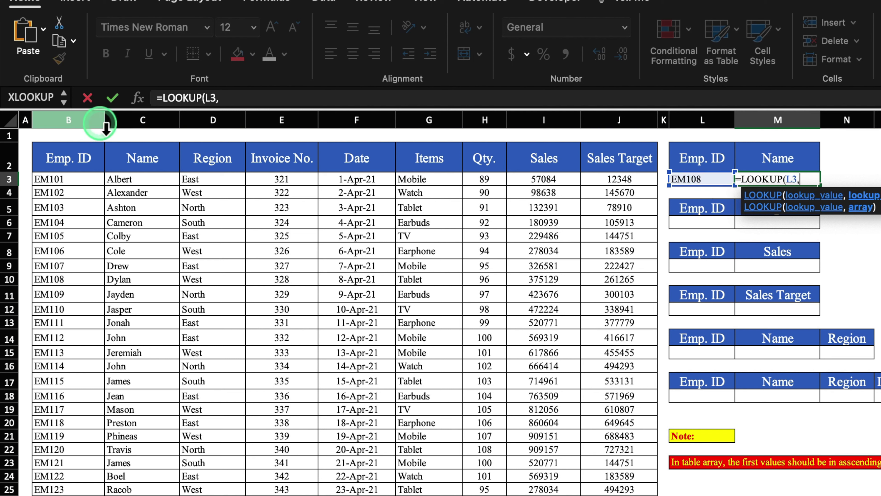
left_click_drag(92, 121, 142, 127)
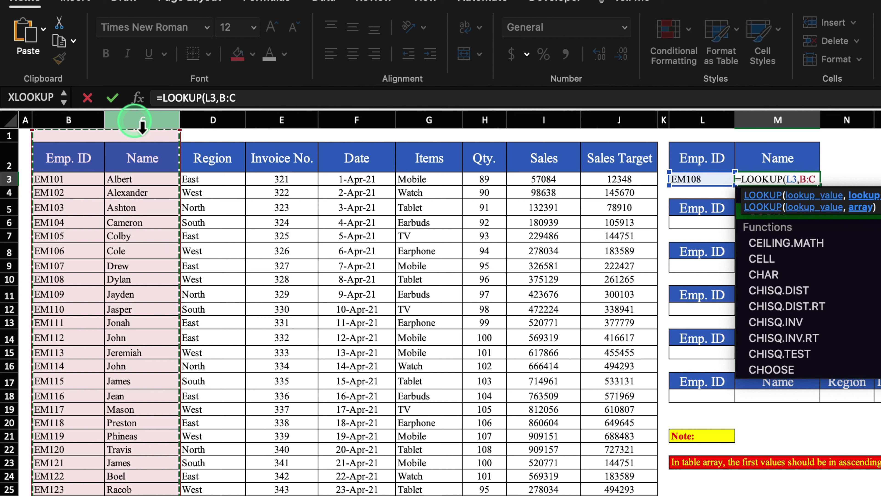
type(")")
key("Return")
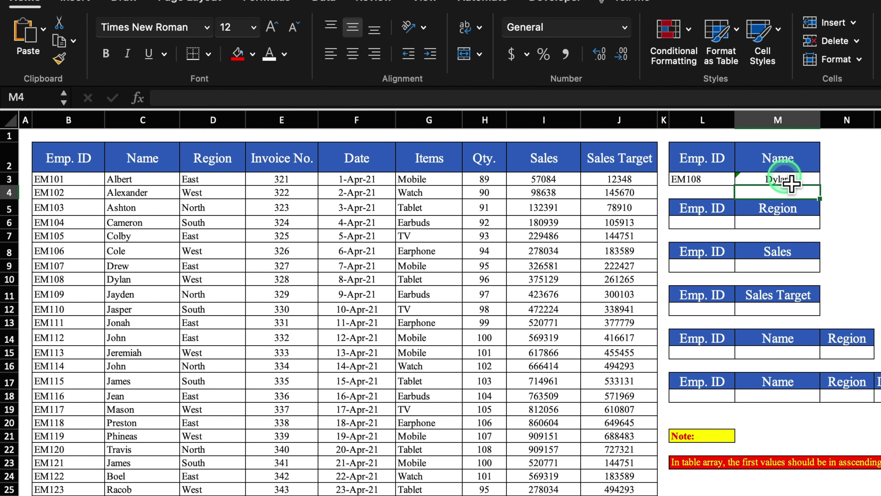
Copy the employee ID from cell L3 into the Emp. ID cells L6, L9, L12, L15 and L18.
key("Left")
key("Down")
key("Down")
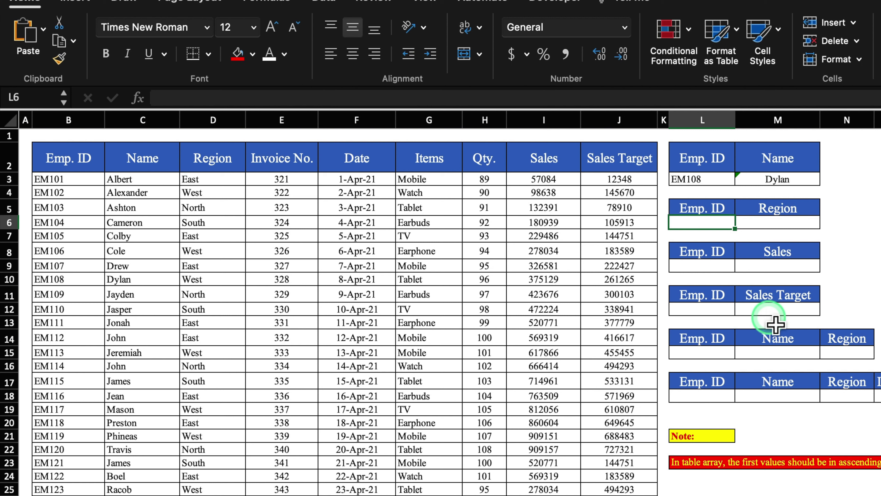
left_click(719, 179)
key("super+c")
key("Down")
key("Down")
key("Down")
key("super+v")
key("Down")
key("Down")
key("Down")
key("super+v")
key("Down")
key("Down")
key("Down")
key("super+v")
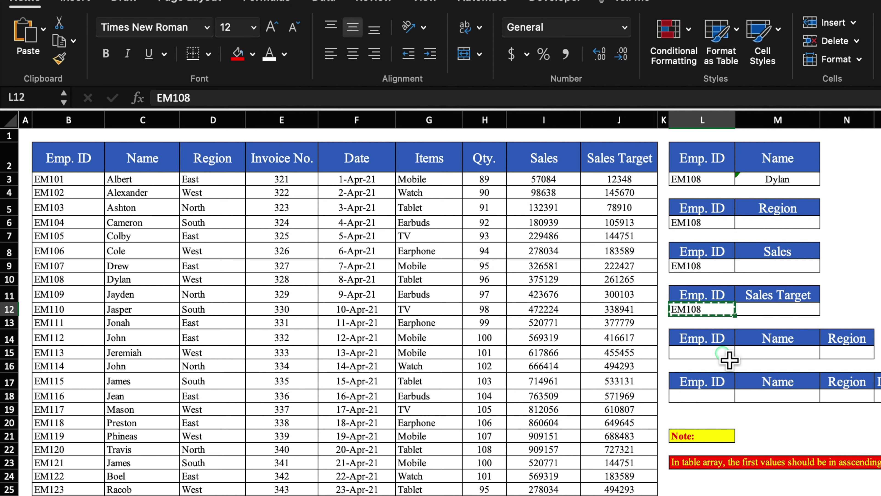
left_click(724, 354)
key("super+v")
key("Down")
key("Down")
key("Down")
key("super+v")
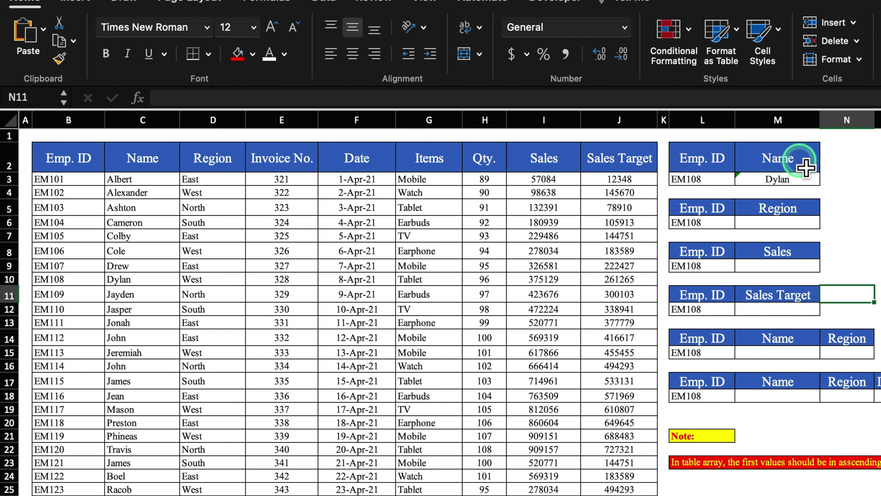
Enter the formula =LOOKUP(L6,B:D) in cell M6 to return the employee's region.
left_click(807, 228)
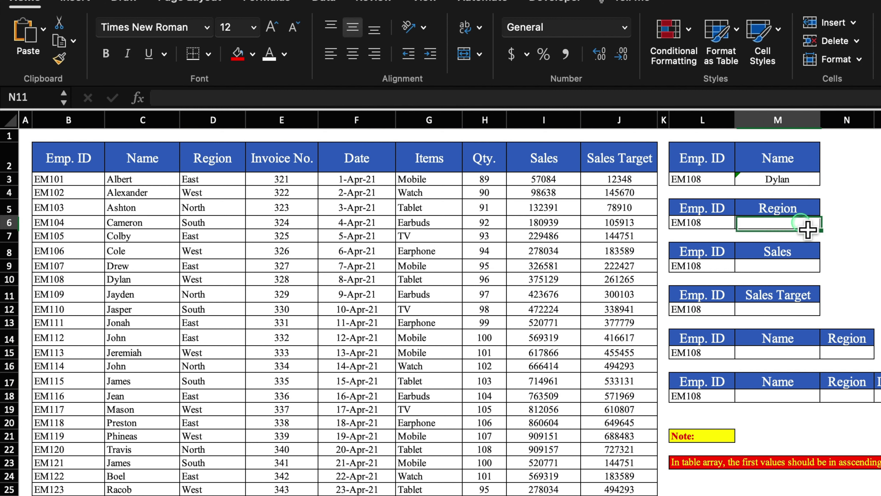
type("=")
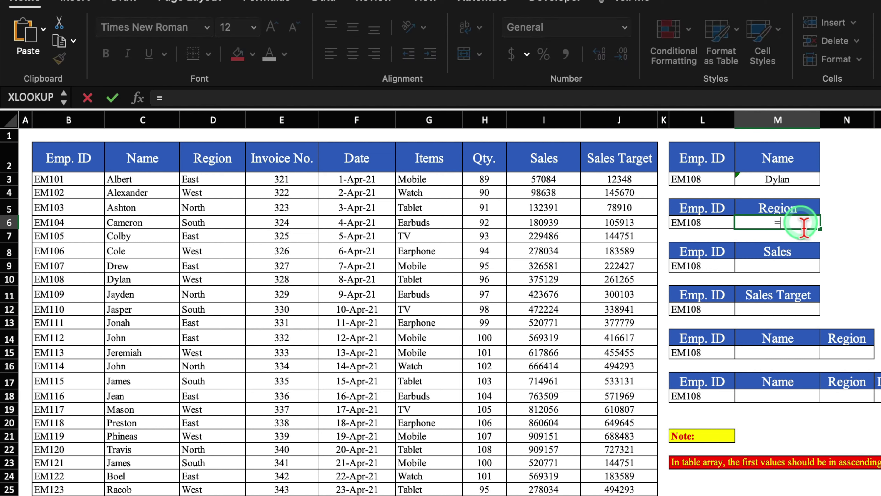
type("look")
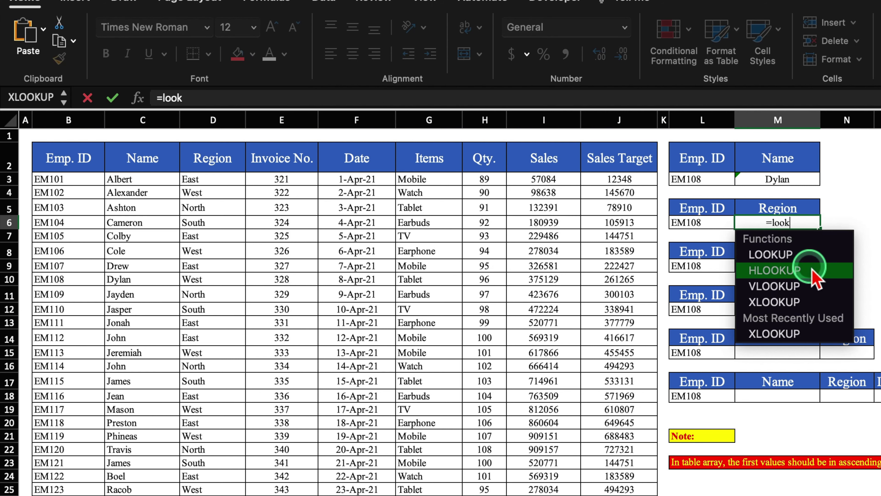
key("Tab")
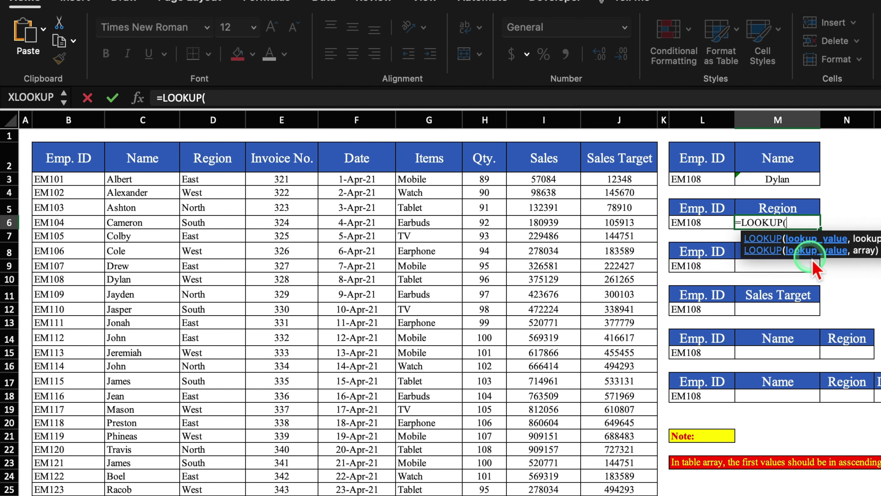
left_click(715, 229)
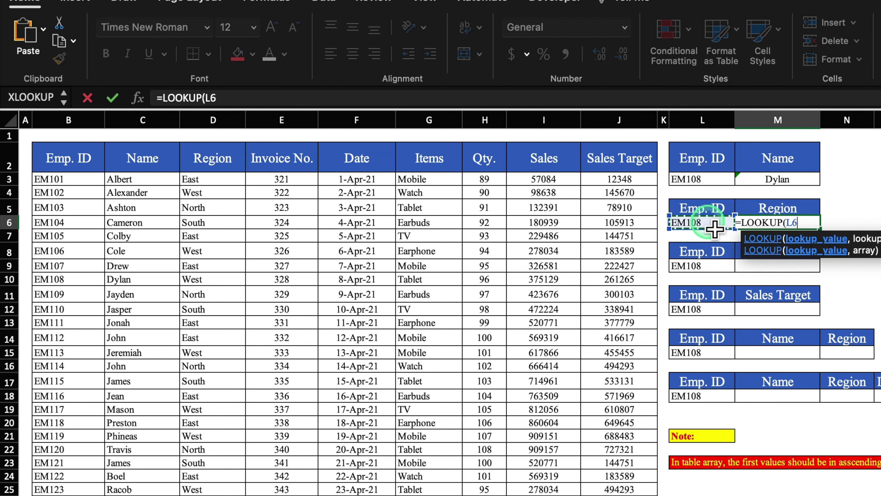
type(",")
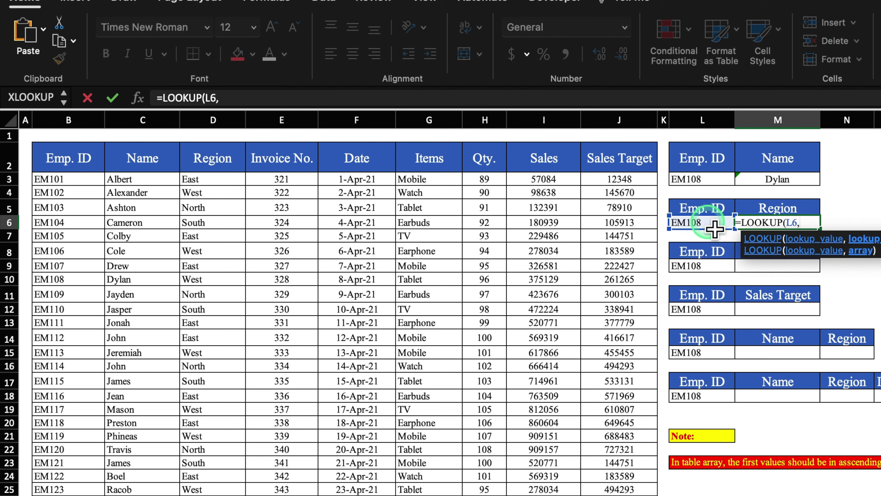
left_click_drag(79, 121, 215, 128)
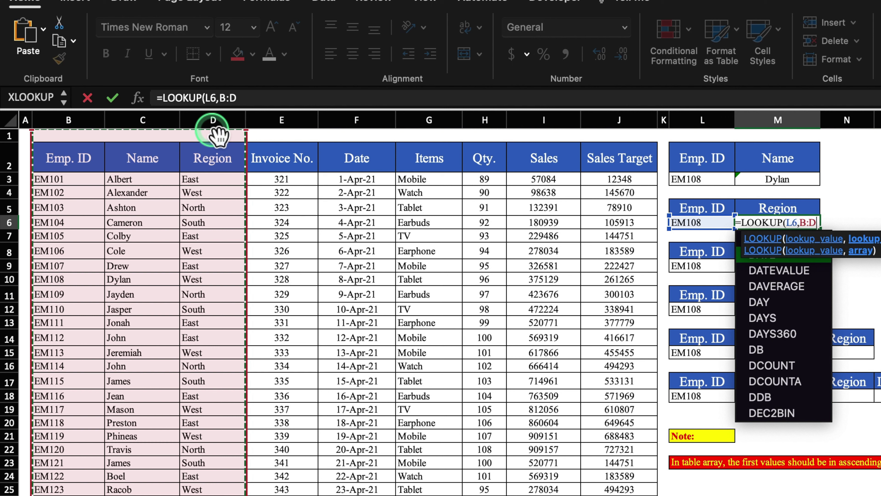
left_click_drag(218, 136, 218, 136)
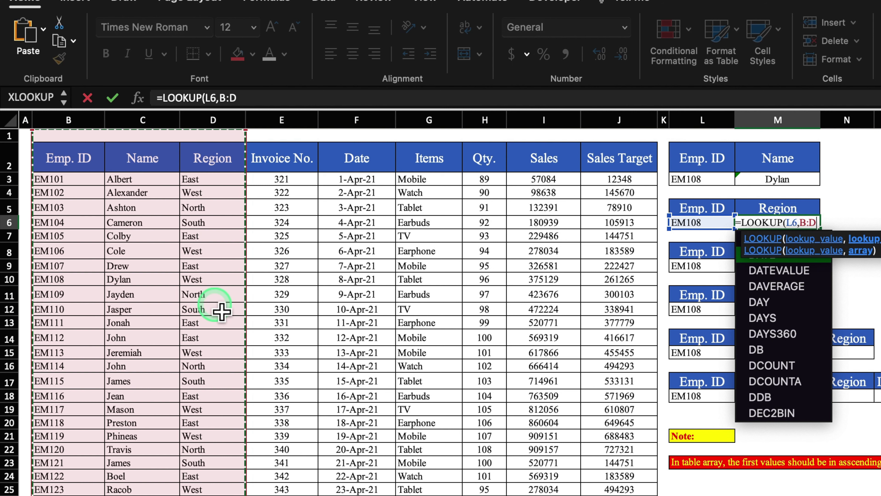
type(")")
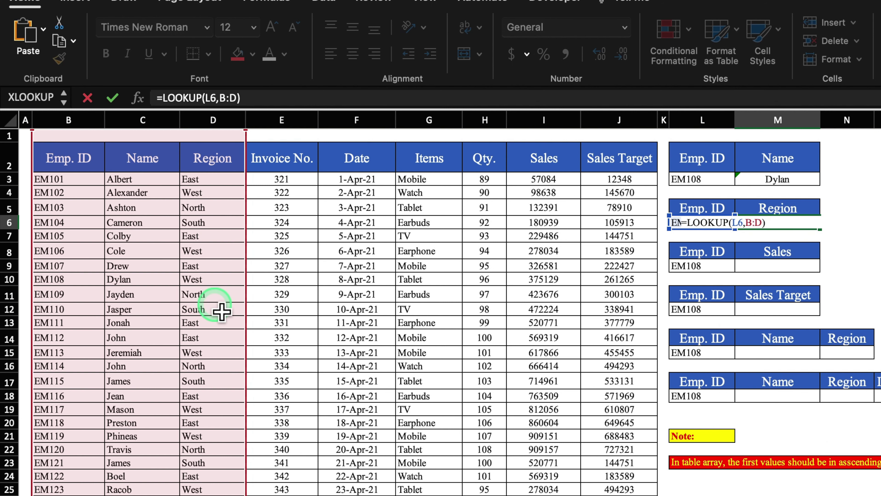
key("Return")
Enter the formula =LOOKUP(L9,B:I) in cell M9 to return the employee's sales.
left_click(780, 269)
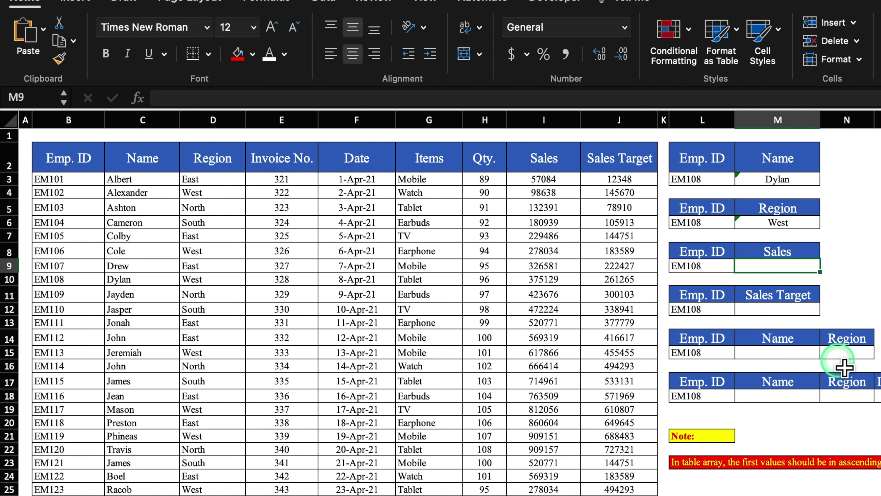
type("=loo")
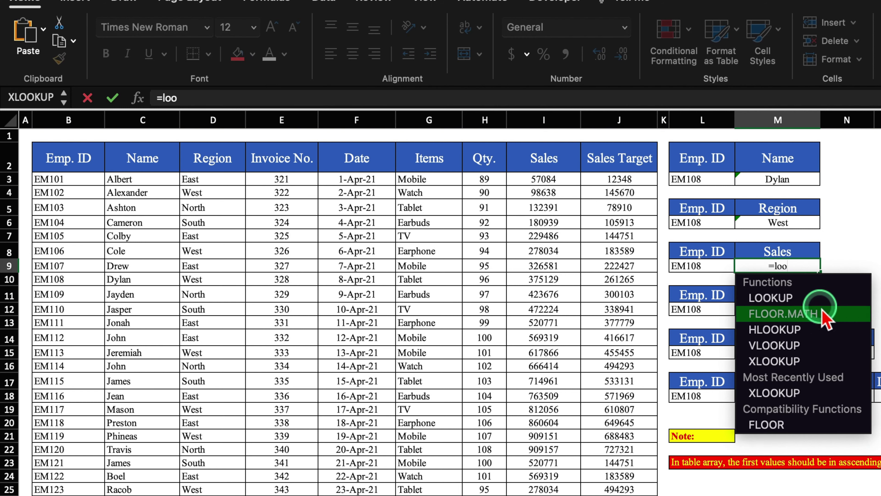
double_click(818, 297)
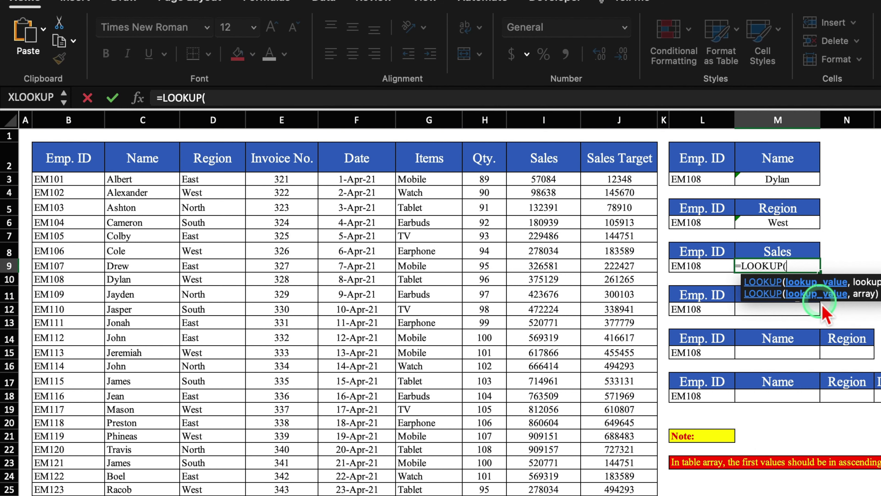
left_click(718, 274)
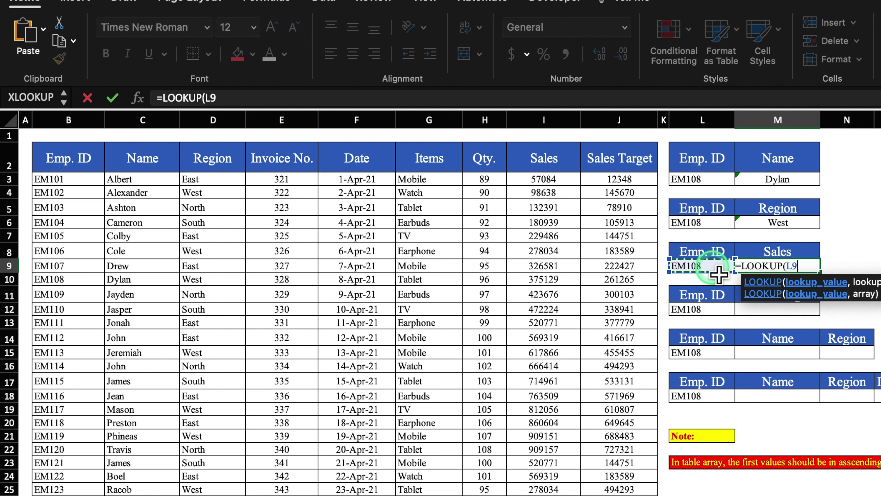
type(",")
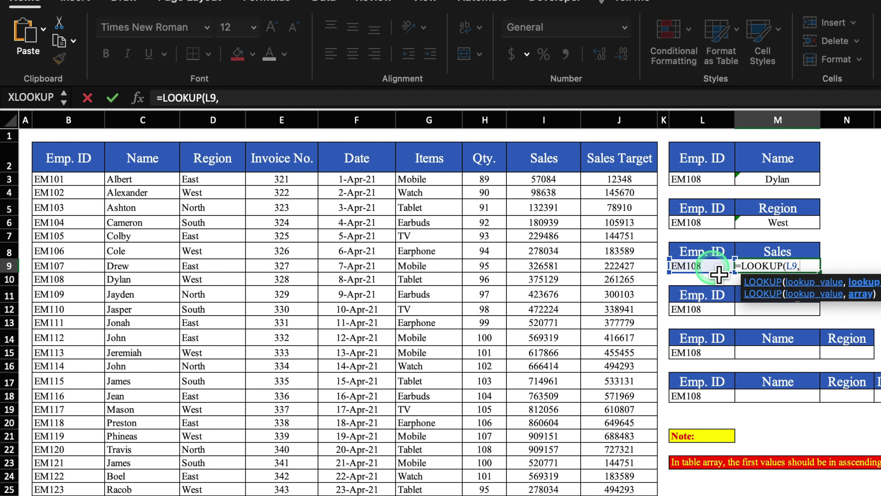
left_click(91, 127)
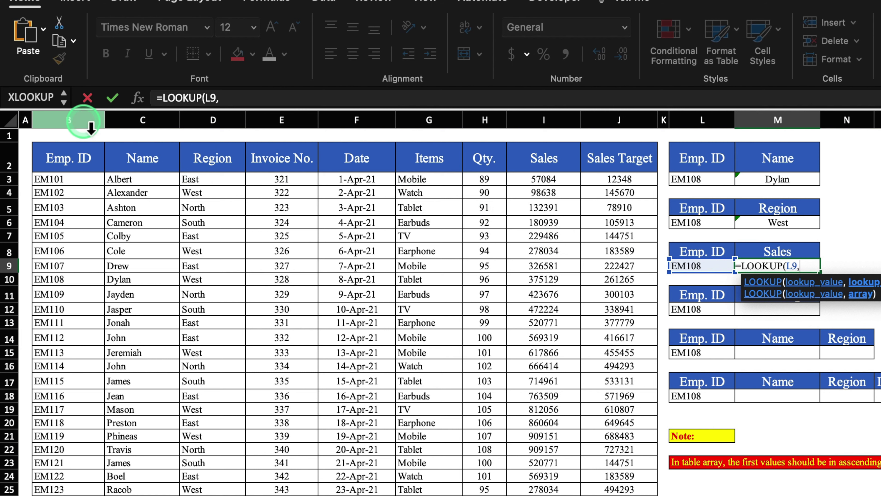
left_click_drag(92, 128, 570, 135)
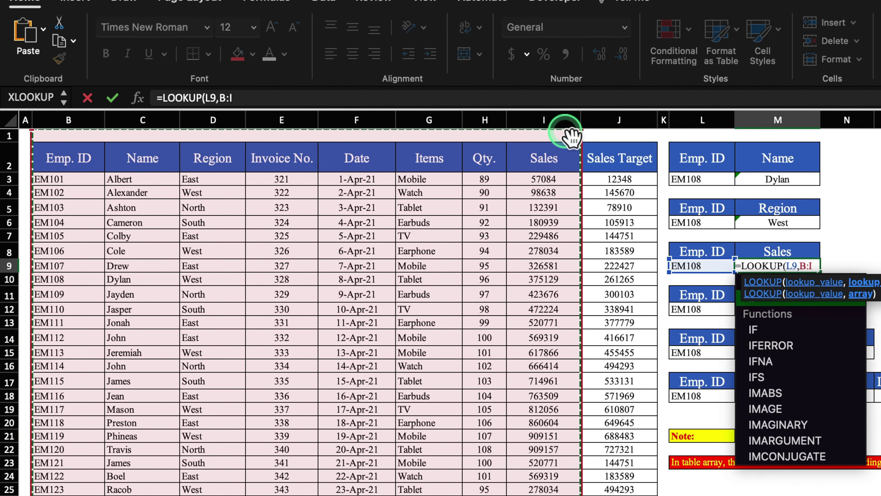
type(")")
key("Return")
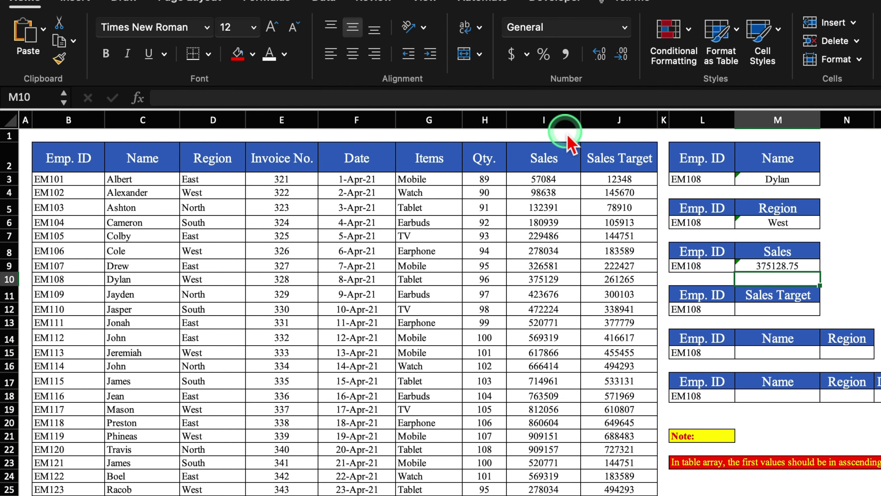
Compare the sales result in M9 with table row 10 and reduce M9 to zero decimal places.
left_click(804, 270)
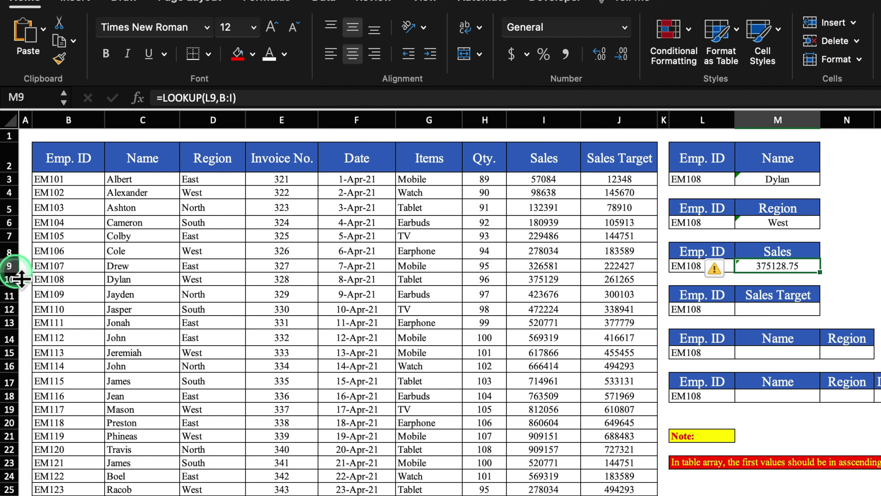
left_click(10, 279)
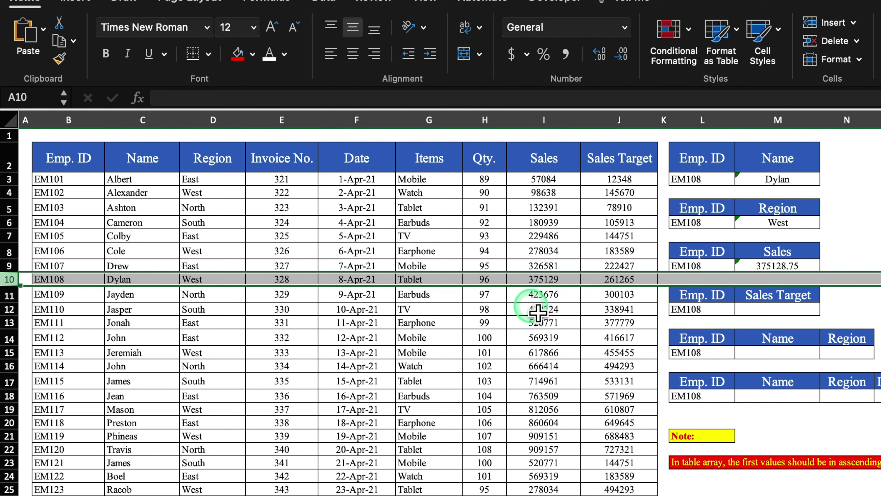
left_click(808, 270)
left_click(623, 54)
left_click(623, 54)
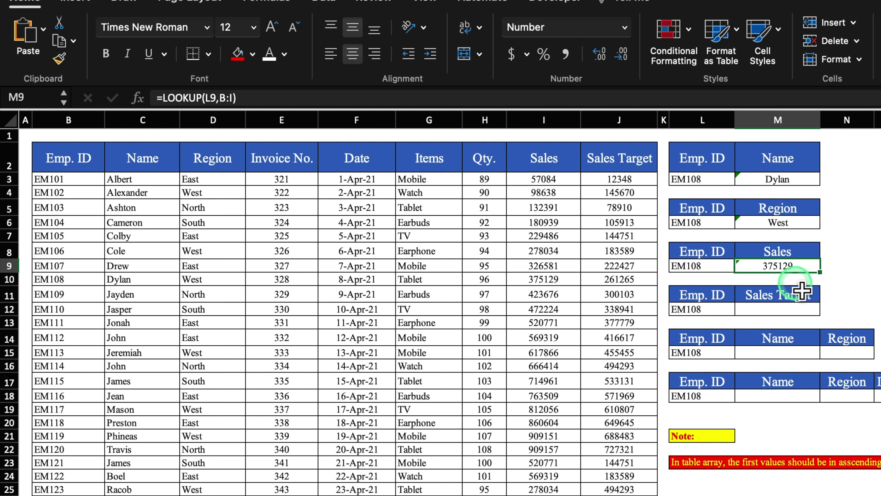
left_click(867, 279)
Enter the formula =LOOKUP(L12,B:J) in cell M12 to return the employee's sales target.
left_click(778, 310)
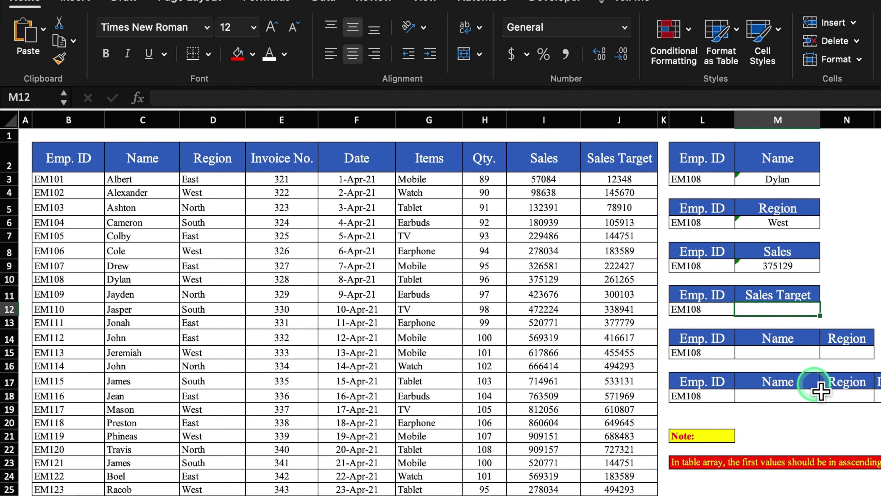
type("=lookup(")
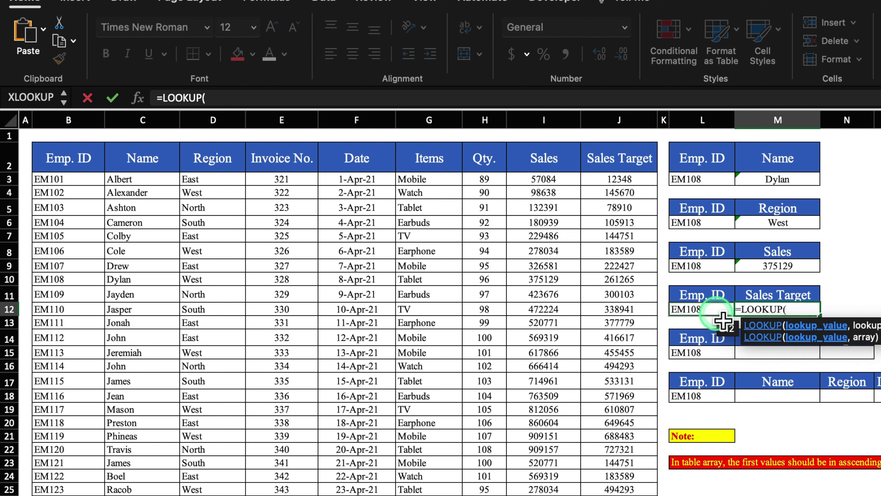
left_click(714, 310)
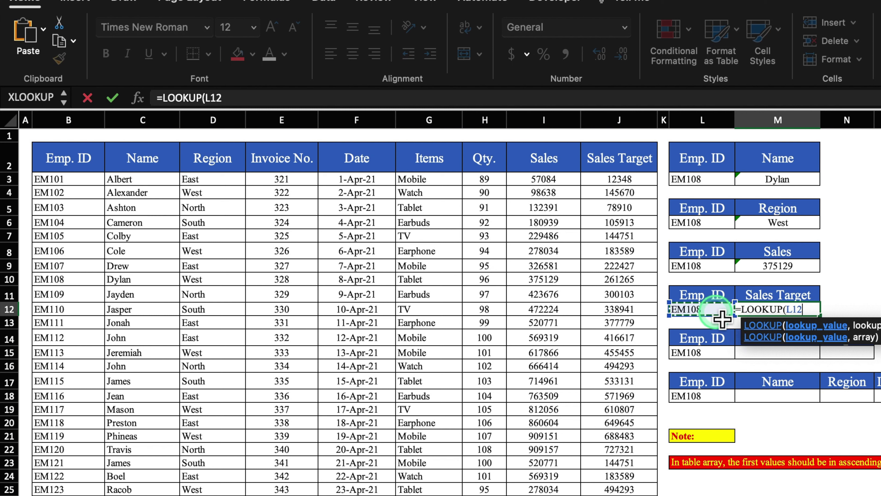
type(",")
left_click(71, 122)
left_click_drag(76, 128, 651, 134)
type(")")
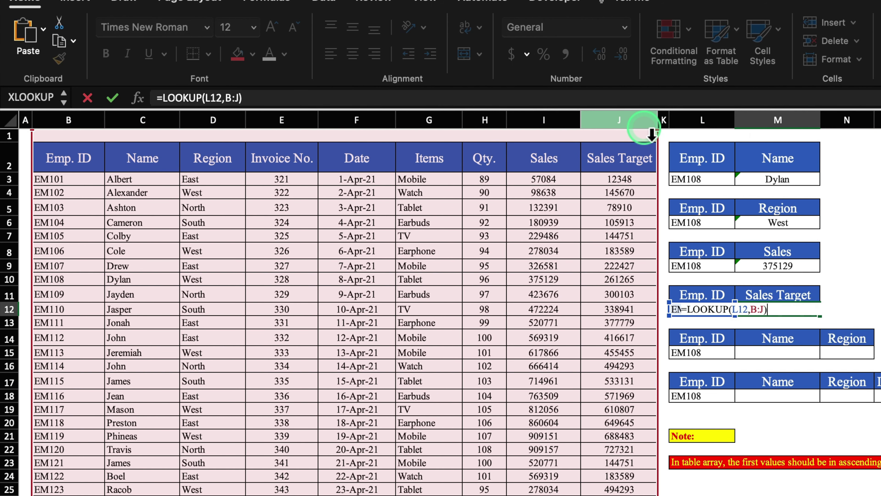
key("Return")
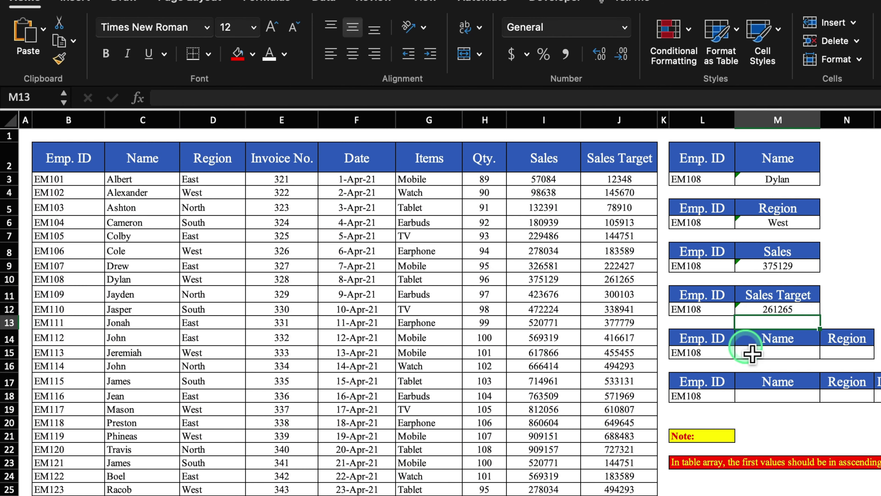
Start a LOOKUP formula in cell M15 with the absolute reference $L$15 as its lookup value.
left_click(783, 356)
left_click(841, 361)
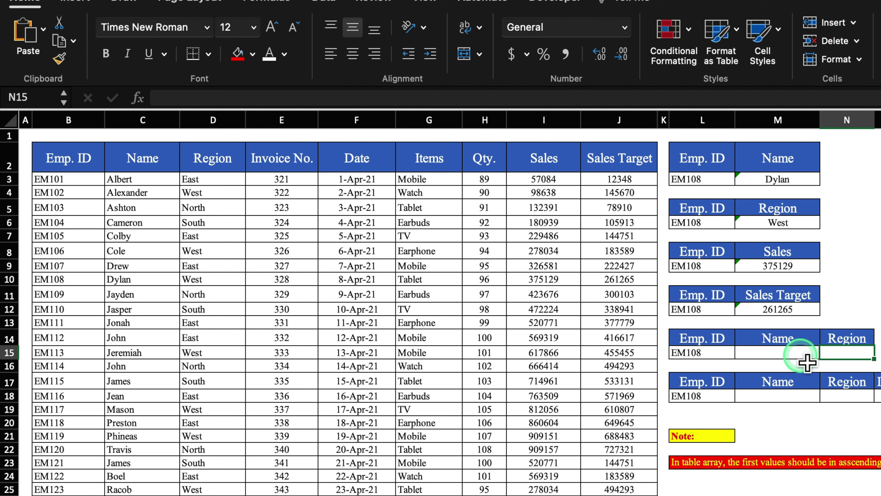
left_click(804, 356)
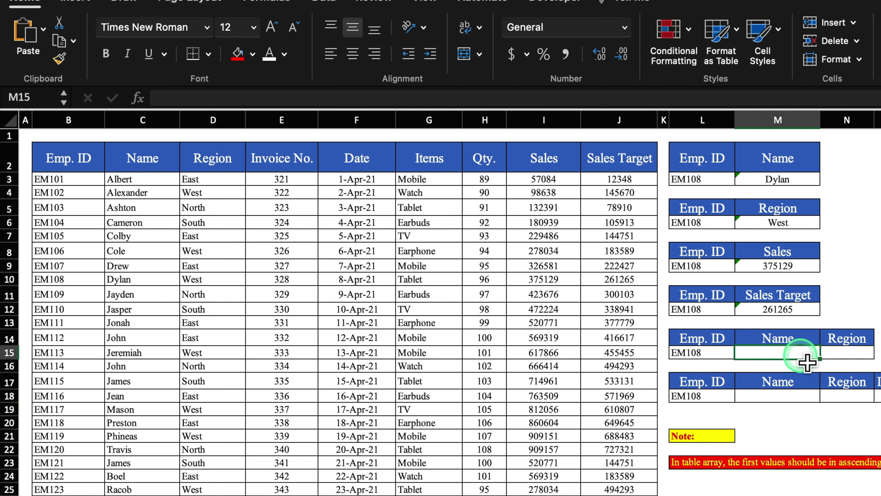
type("=loo")
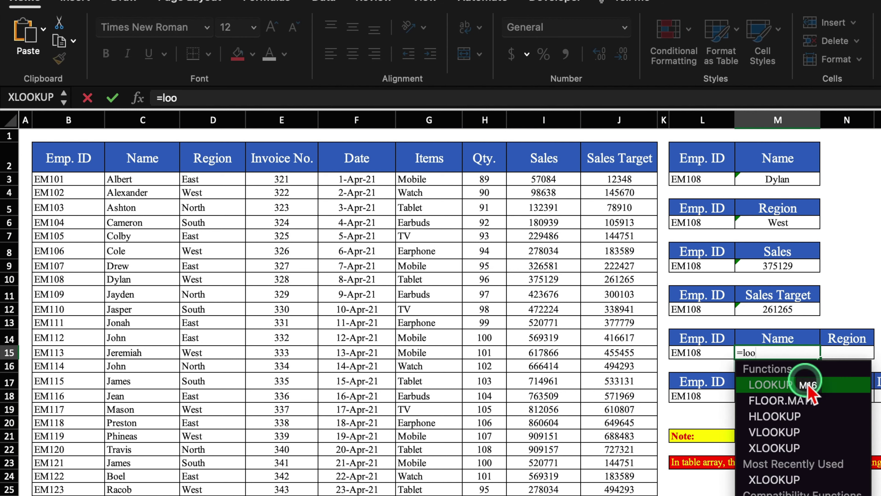
double_click(808, 385)
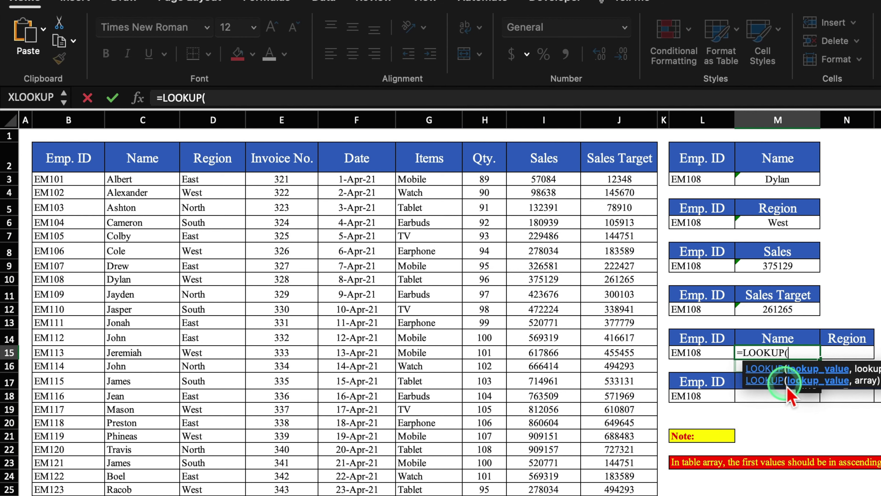
left_click(710, 360)
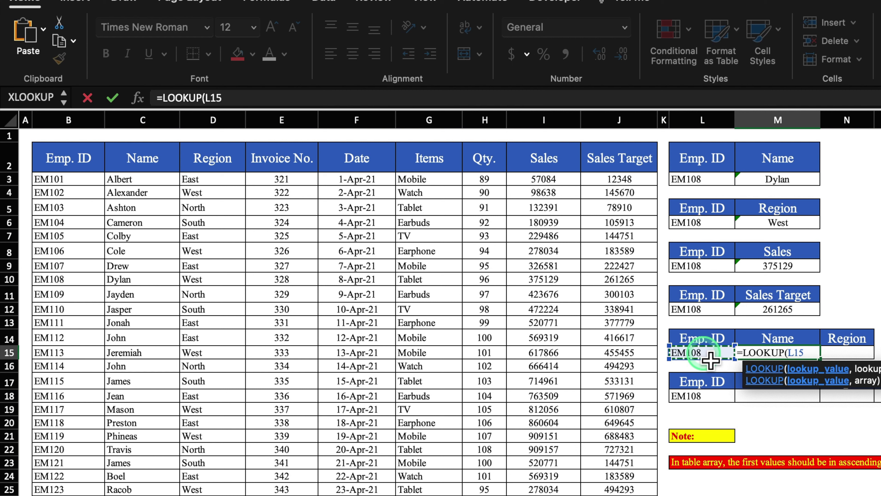
left_click(744, 352)
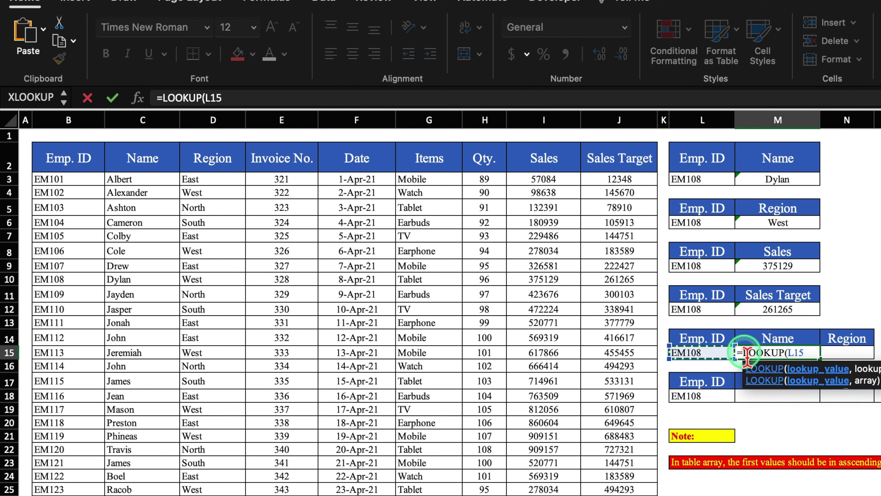
key("F4")
type(",")
Complete the M15 formula as =LOOKUP($L$15,$B:C), anchoring only column B of the array.
left_click(79, 119)
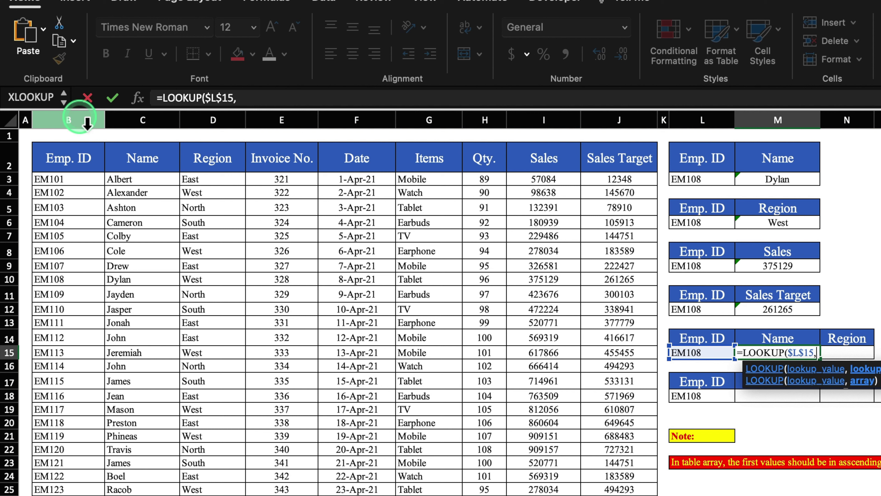
left_click_drag(85, 122, 147, 134)
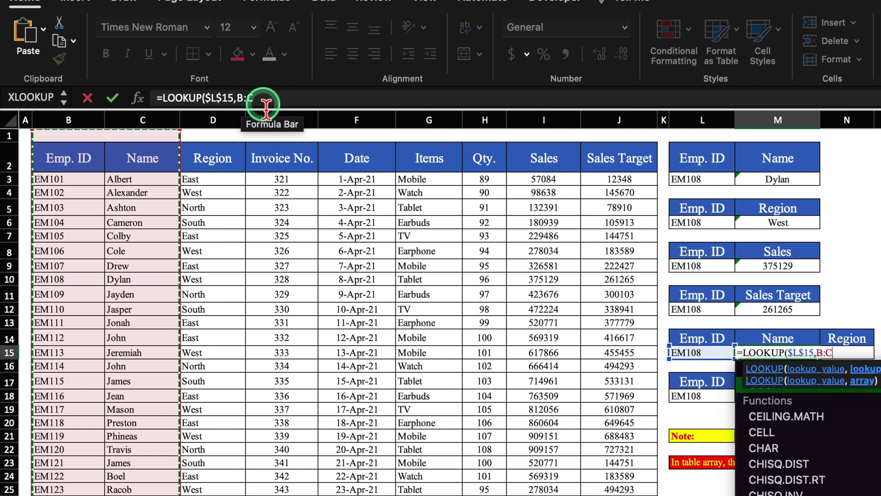
left_click(237, 98)
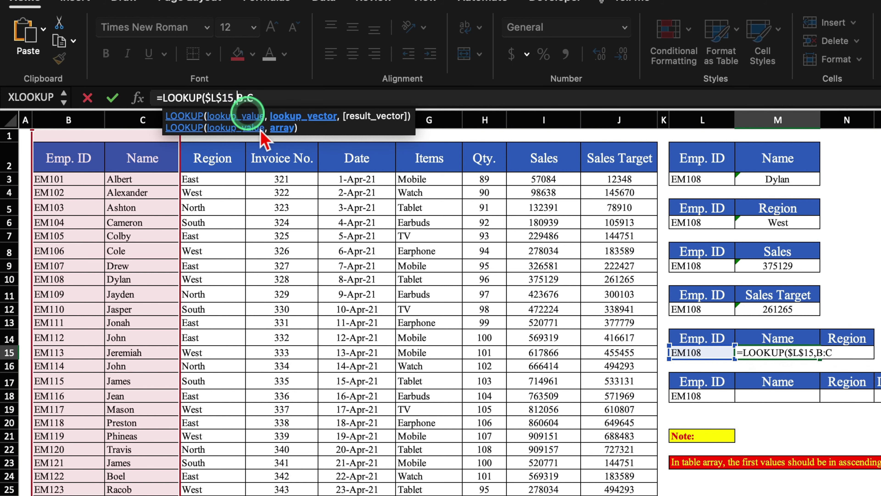
type("$")
left_click(295, 98)
type(")")
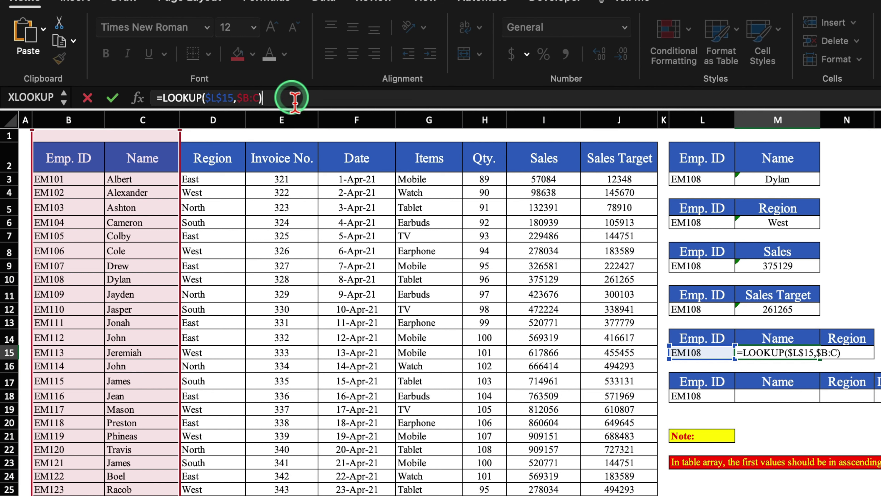
key("Return")
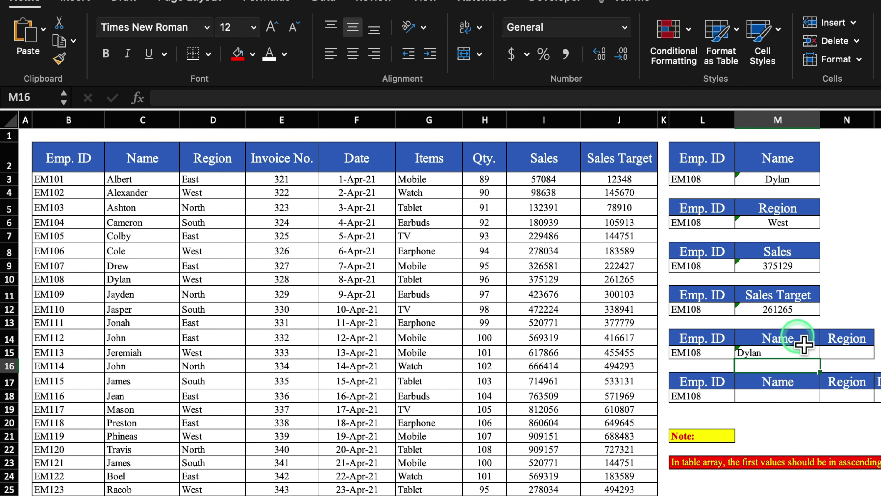
Fill the M15 formula across to N15 to return the employee's region.
left_click(801, 357)
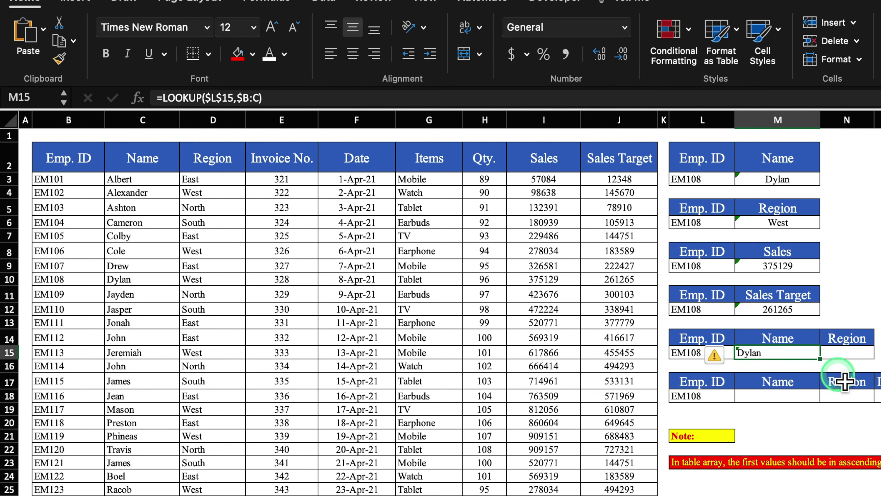
left_click_drag(820, 358, 866, 370)
left_click(876, 338)
left_click(856, 357)
left_click(878, 338)
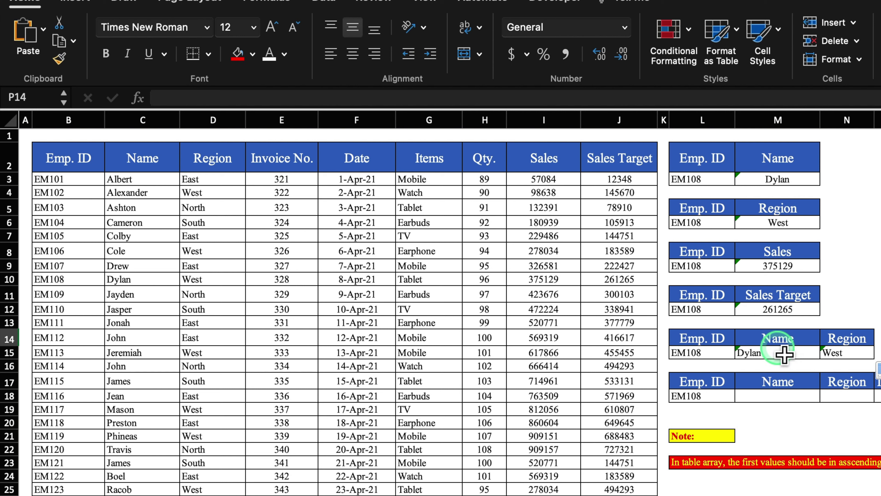
Enter the formula =LOOKUP($L$18,$B:C) in cell M18 to return the employee's name.
left_click(785, 398)
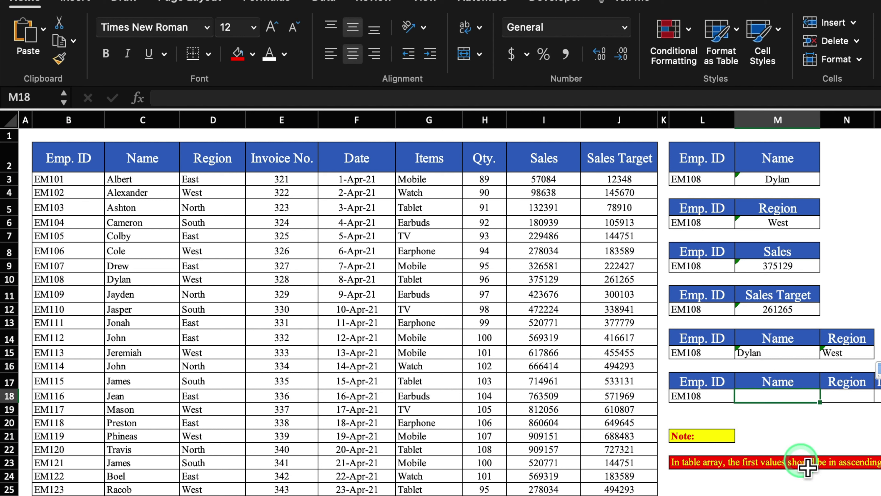
type("=look")
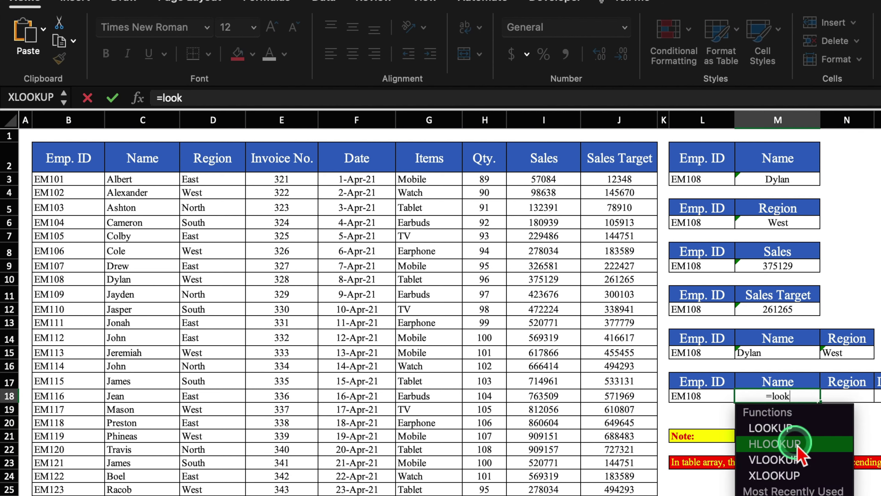
double_click(795, 428)
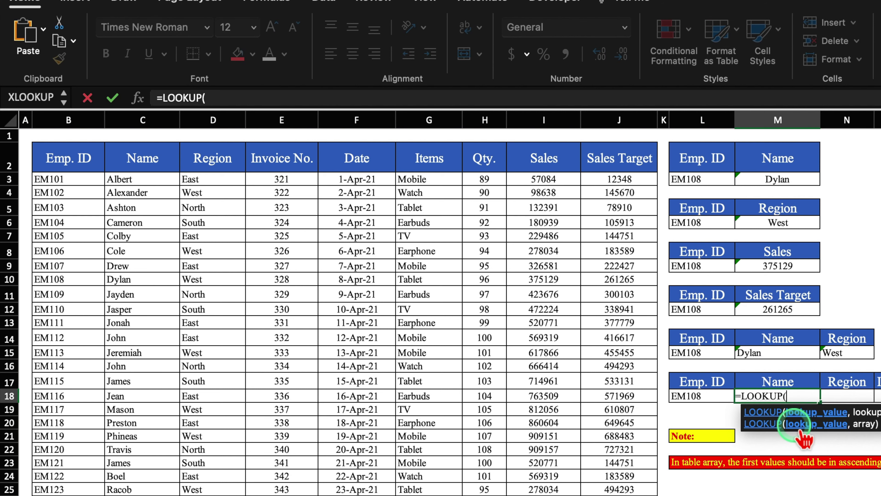
left_click(718, 402)
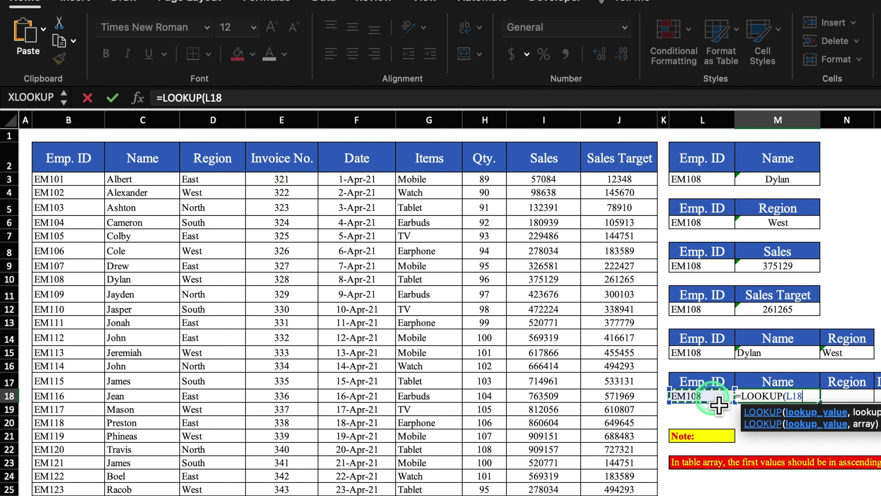
key("F4")
type(",")
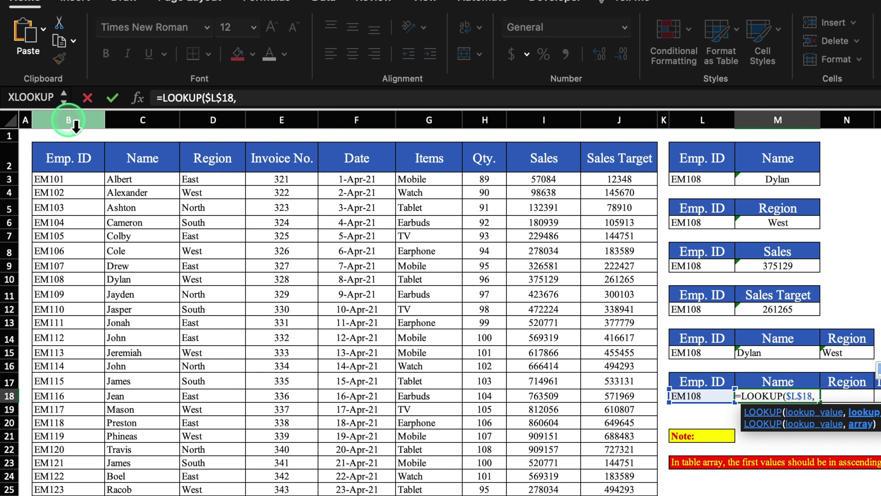
left_click_drag(68, 120, 139, 131)
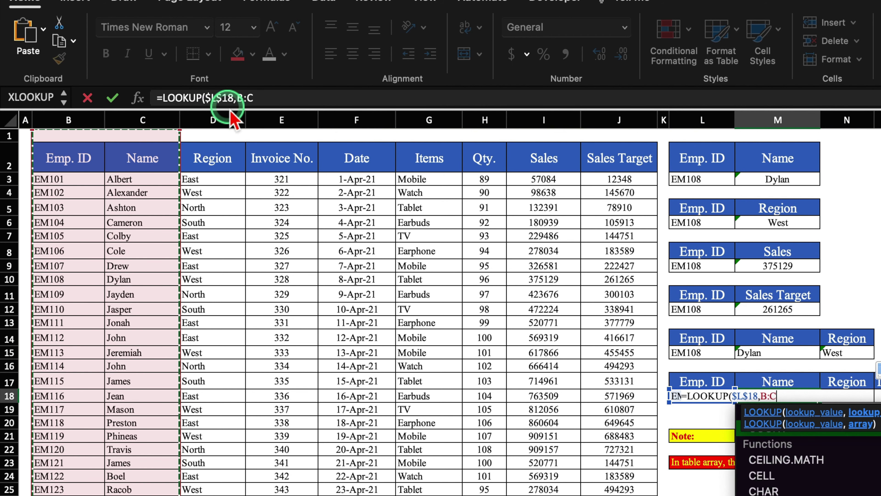
left_click(239, 103)
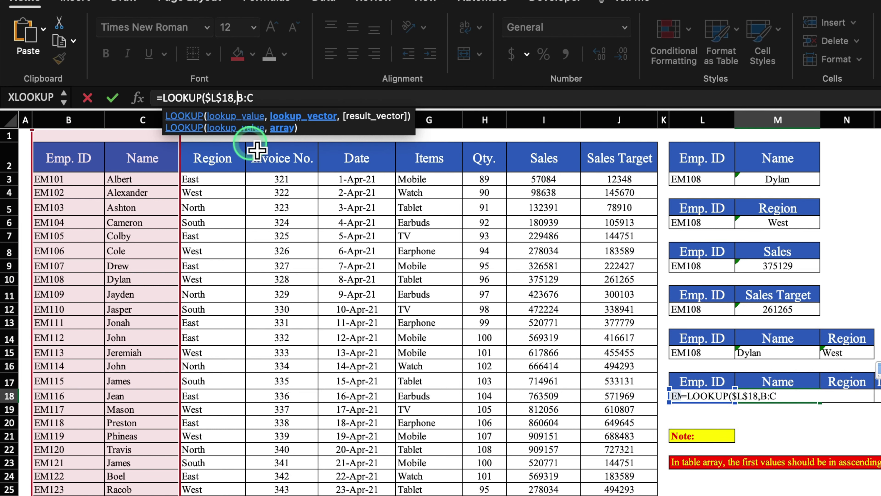
type("$")
left_click(285, 103)
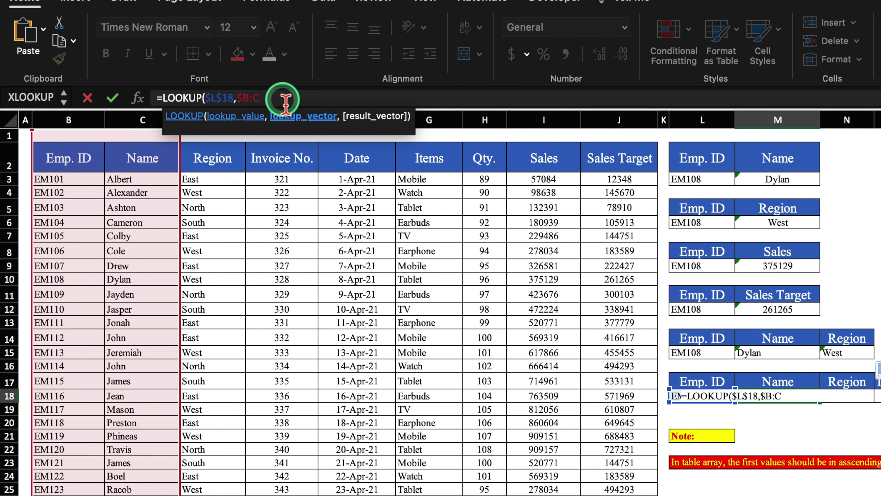
type(")")
key("Return")
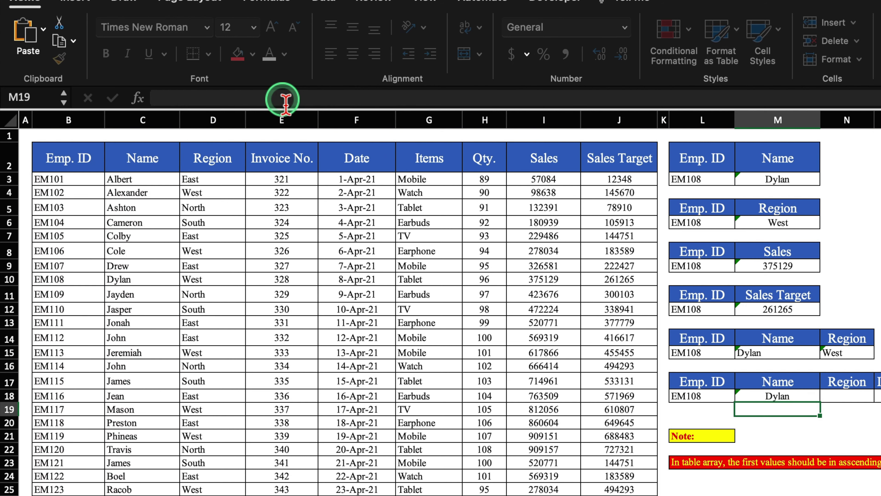
Fill the M18 formula across to S18 for the region, invoice number, date, items, quantity and sales fields.
left_click(787, 398)
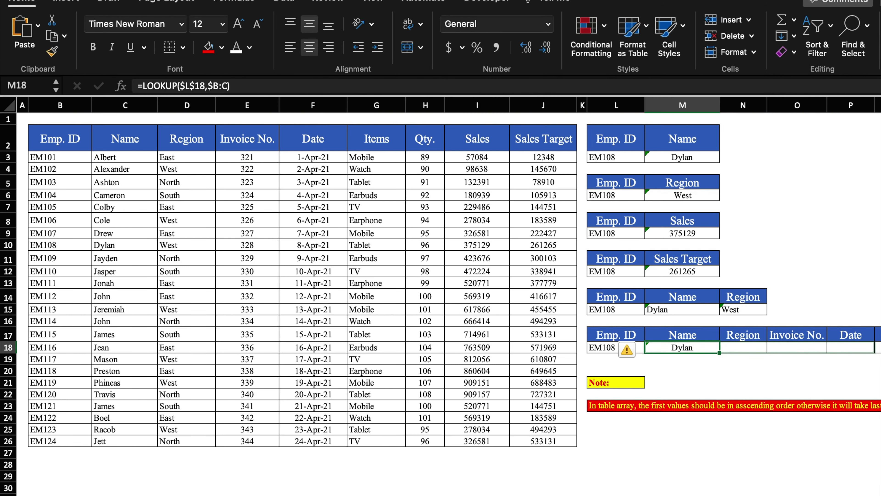
left_click_drag(719, 353, 877, 351)
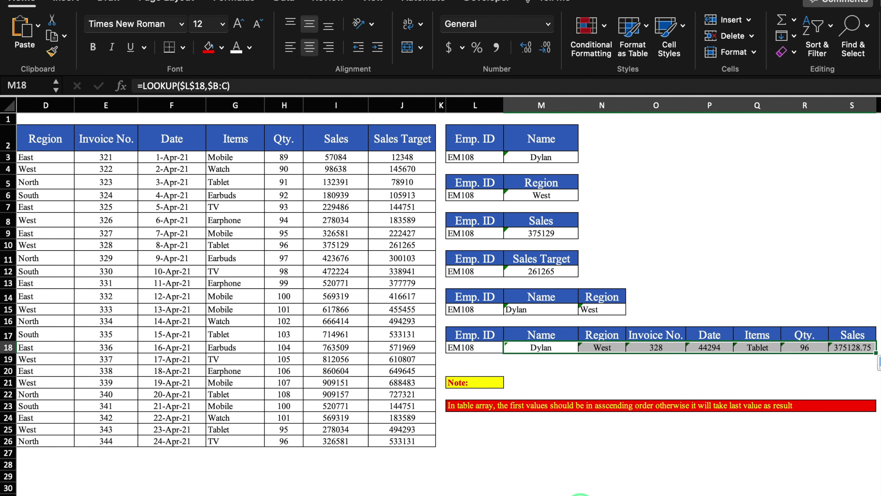
Try shifting the employee IDs in B14:B17 up to B7:B10 to test the lookups on unsorted IDs, and undo the move.
scroll(440, 295, "left", 5)
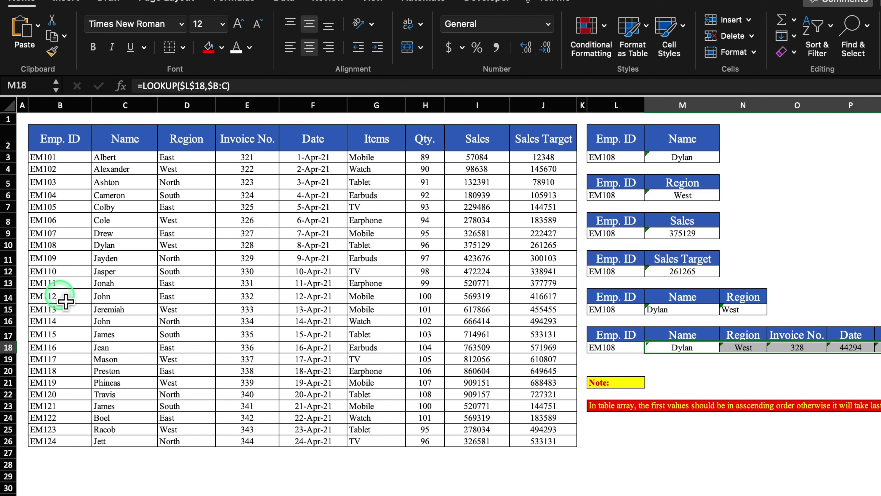
left_click_drag(66, 301, 73, 201)
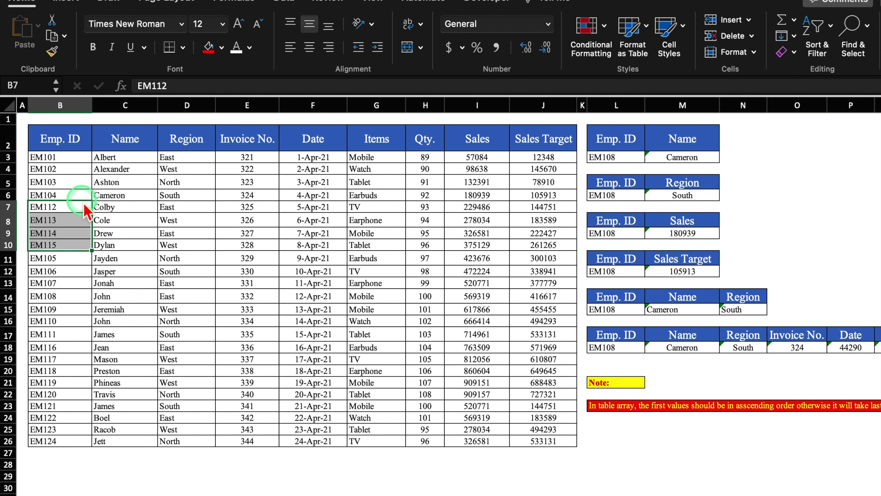
left_click(615, 157)
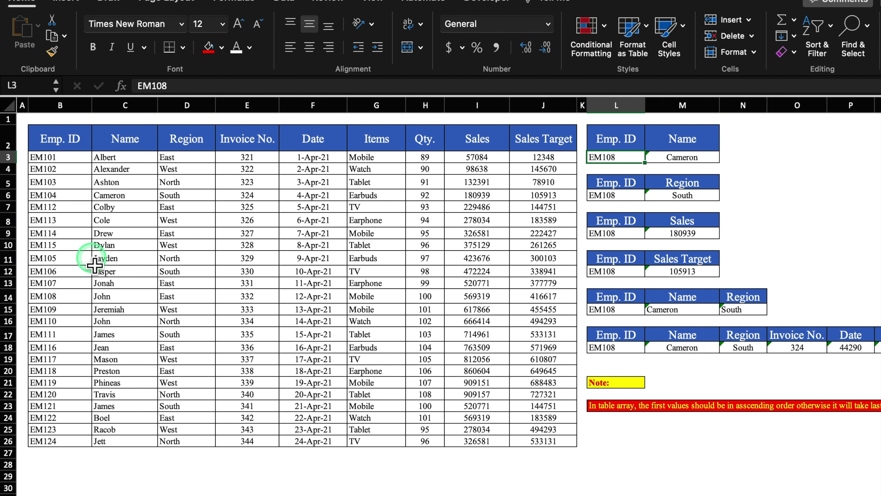
left_click(9, 297)
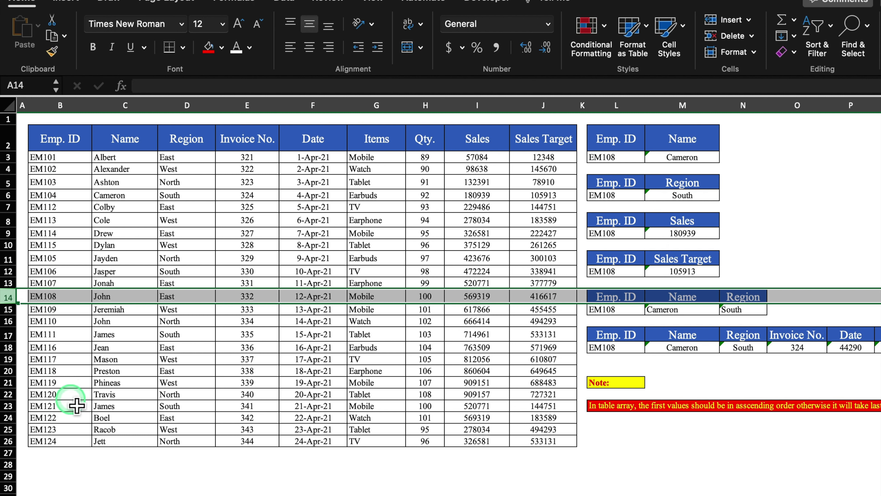
key("super+z")
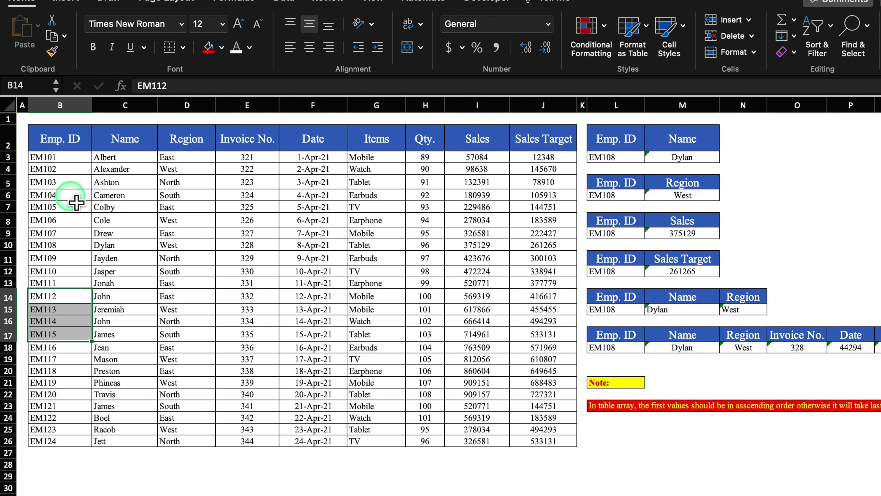
left_click(11, 247)
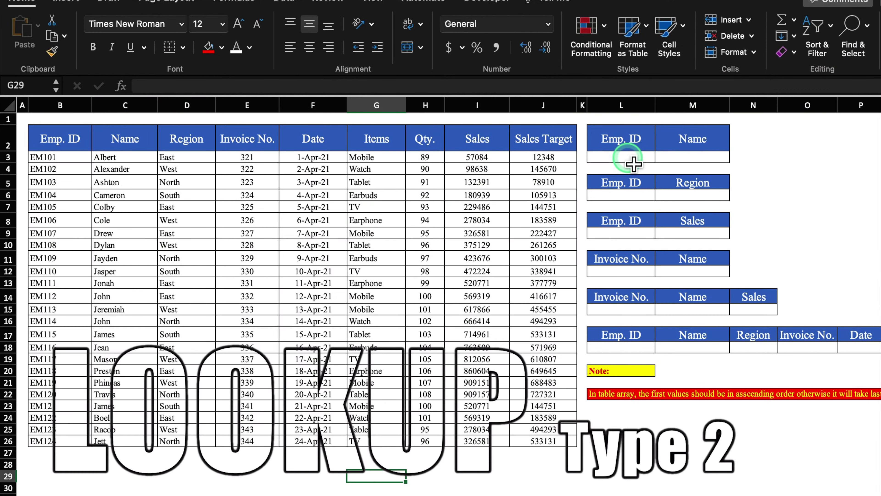
In the blank set of lookup tables, copy the employee ID from B14 into the Emp. ID cells L3, L6, L9 and L18.
left_click(633, 164)
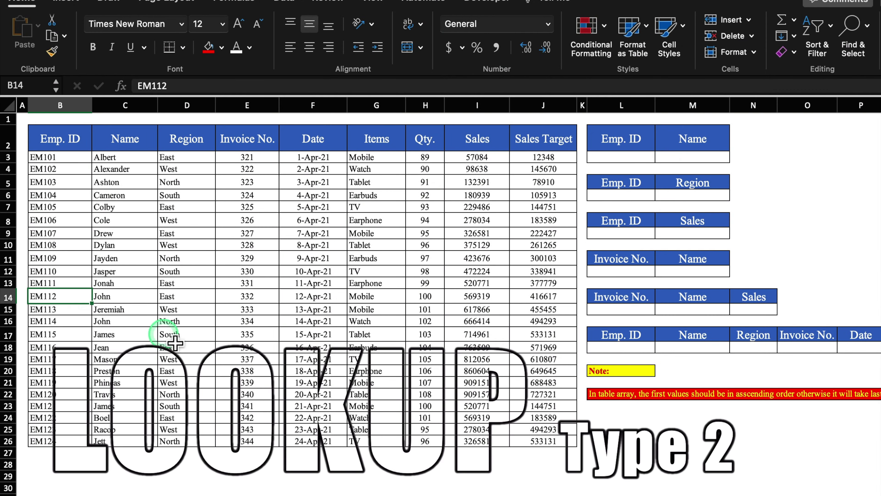
key("super+c")
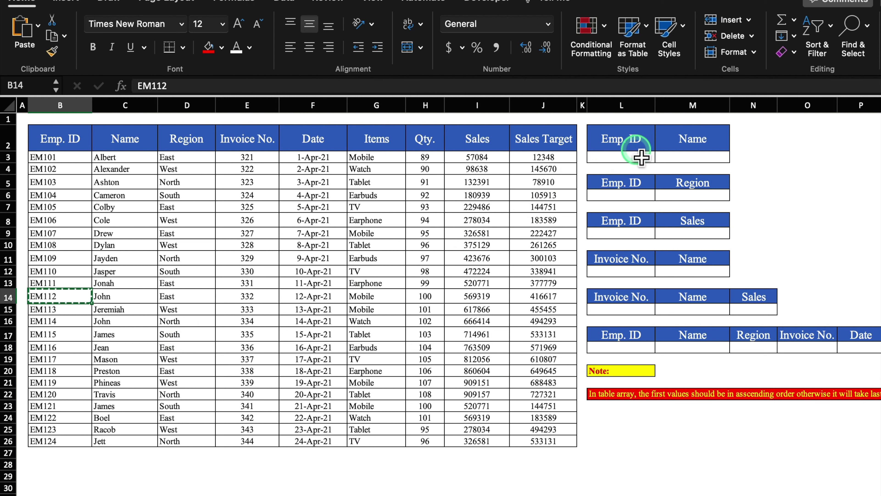
left_click(638, 157)
key("super+v")
left_click(620, 195)
key("super+v")
left_click(620, 233)
key("super+v")
left_click(621, 347)
key("super+v")
key("Escape")
left_click(807, 207)
Enter the vector-form formula =LOOKUP(L3,B:B,C:C) in cell M3 to return the employee's name.
left_click(692, 160)
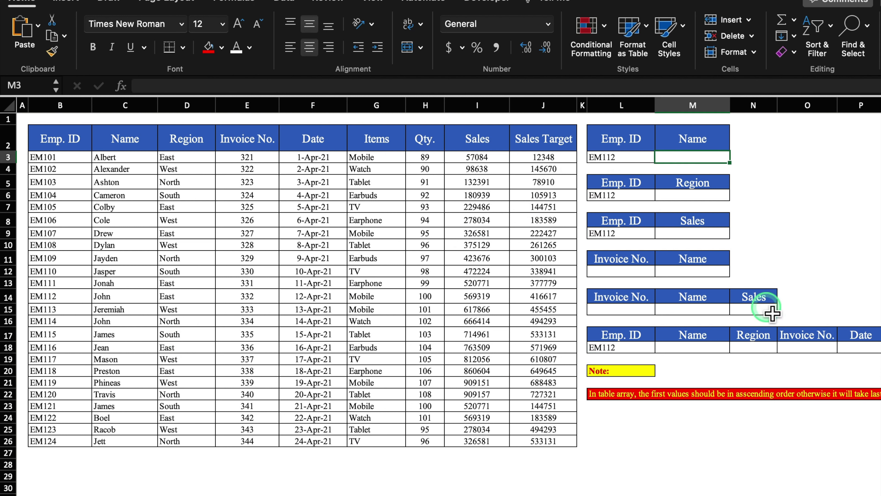
type("=loo")
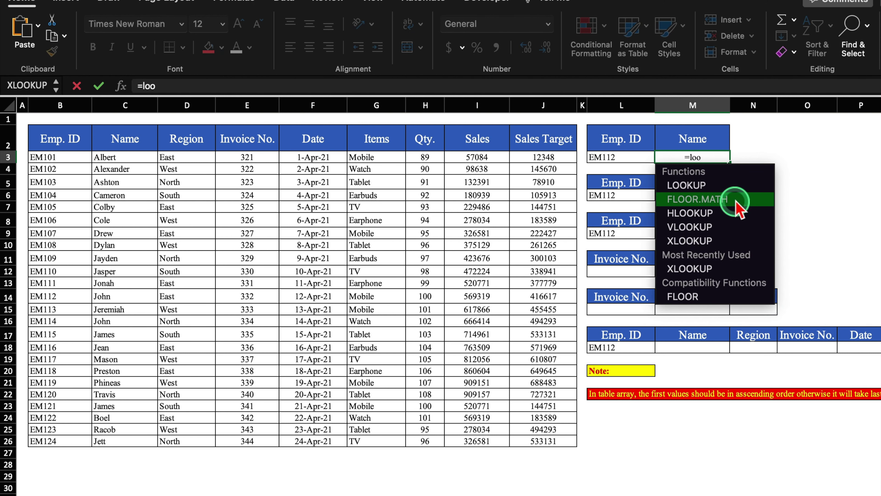
double_click(732, 185)
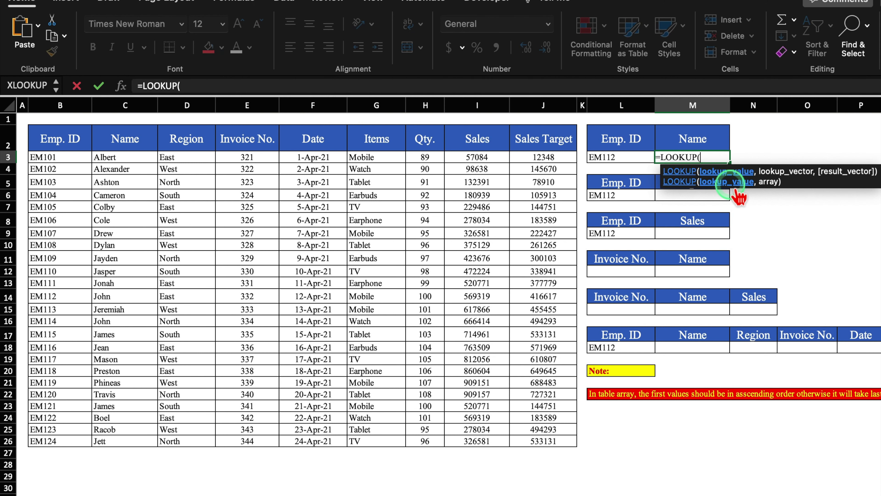
mouse_move(735, 191)
left_mouse_down()
mouse_move(743, 174)
mouse_move(802, 173)
mouse_move(631, 164)
left_mouse_up()
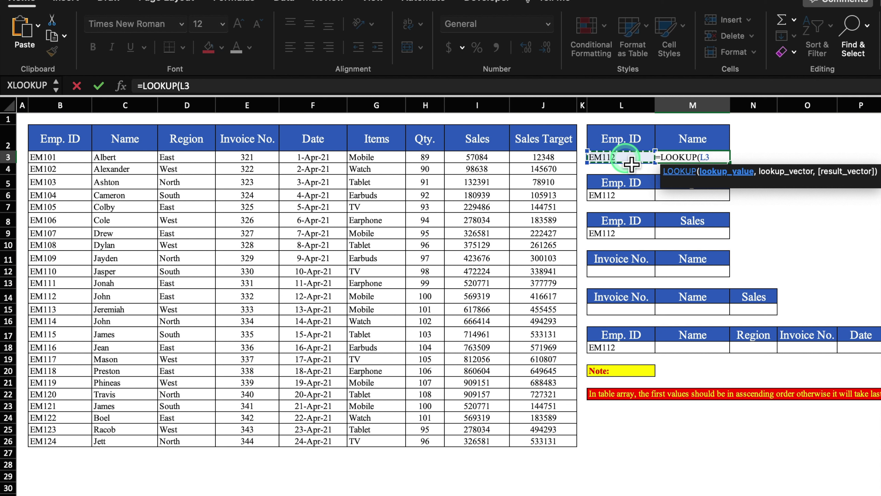
type(",")
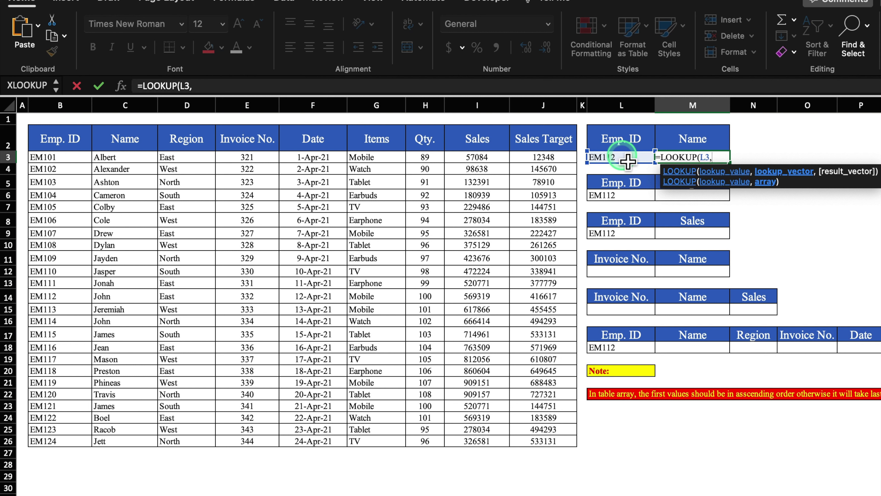
left_click(69, 107)
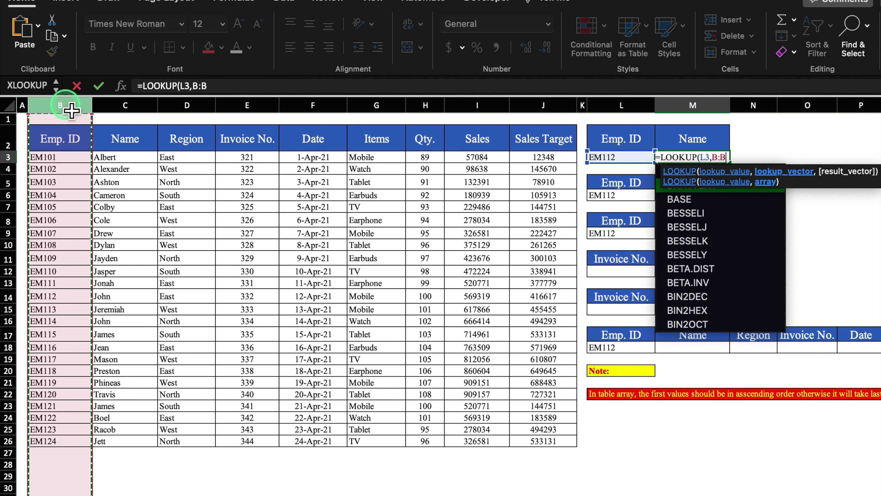
type(",")
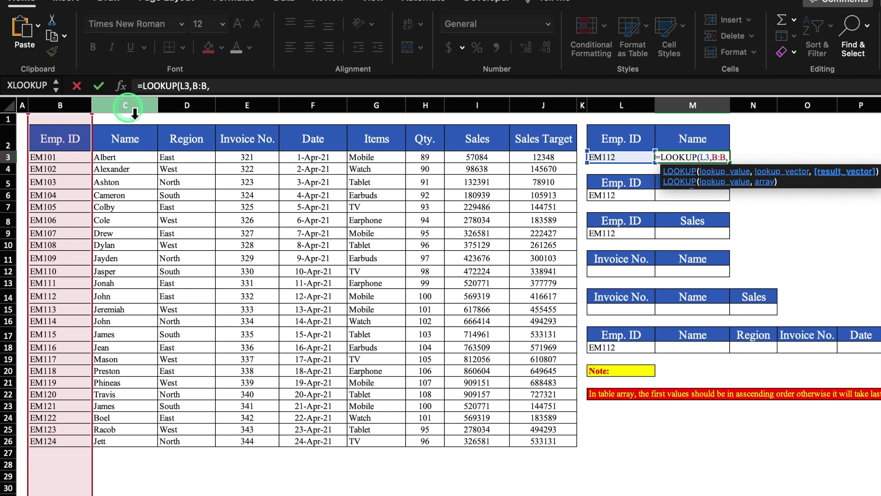
left_click(126, 105)
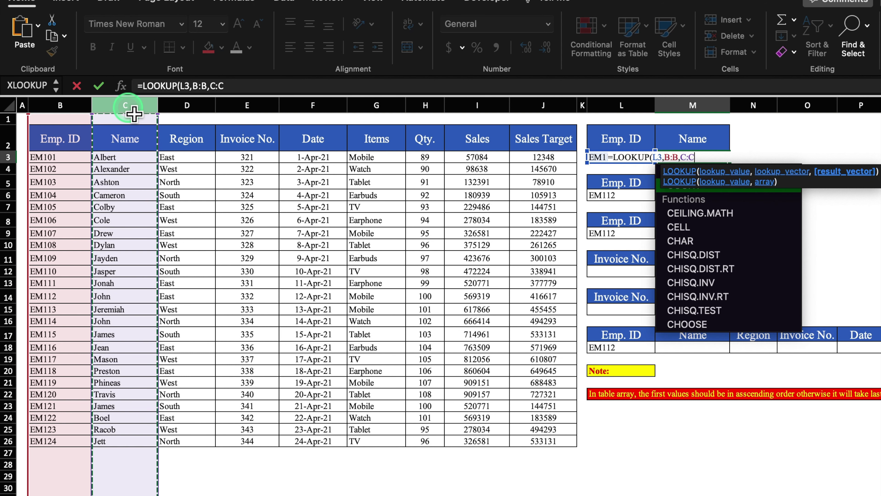
type(")")
key("Return")
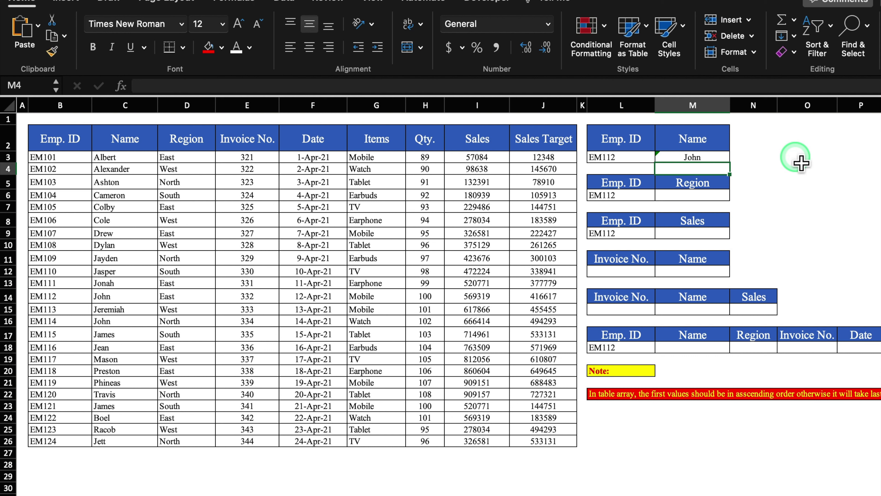
Enter the formula =LOOKUP(L6,B:B,D:D) in cell M6 to return the employee's region.
left_click(693, 195)
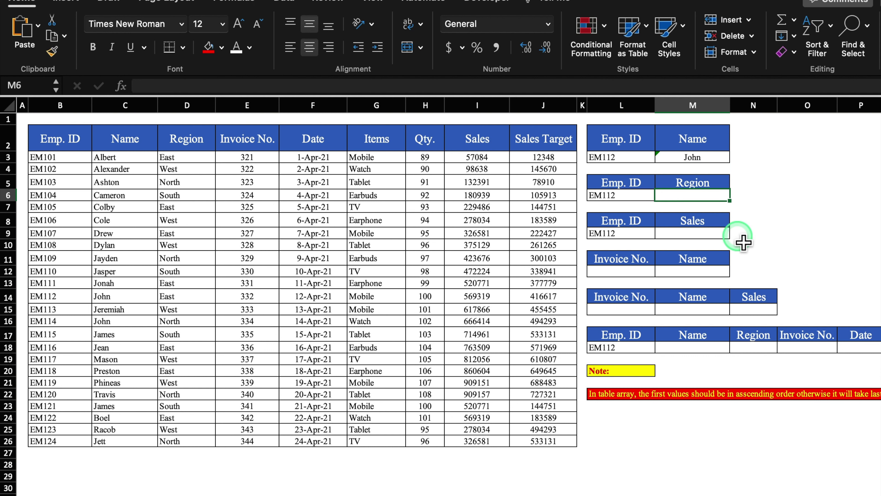
type("=look")
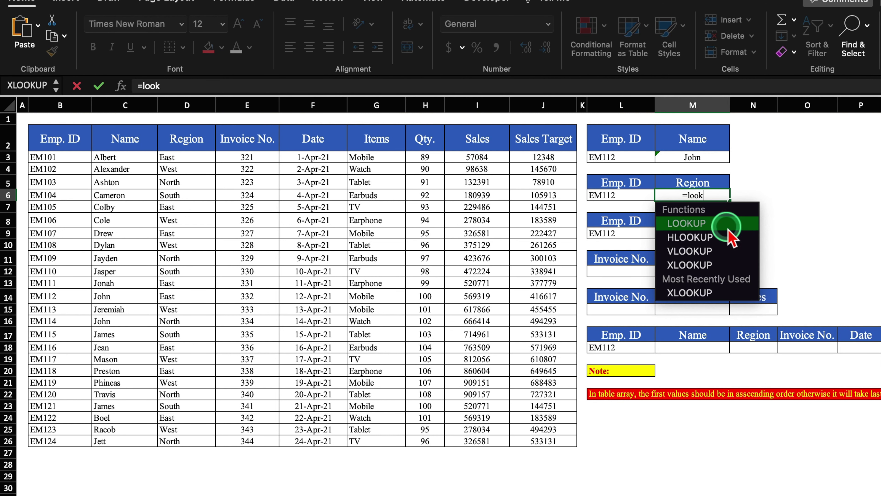
double_click(729, 223)
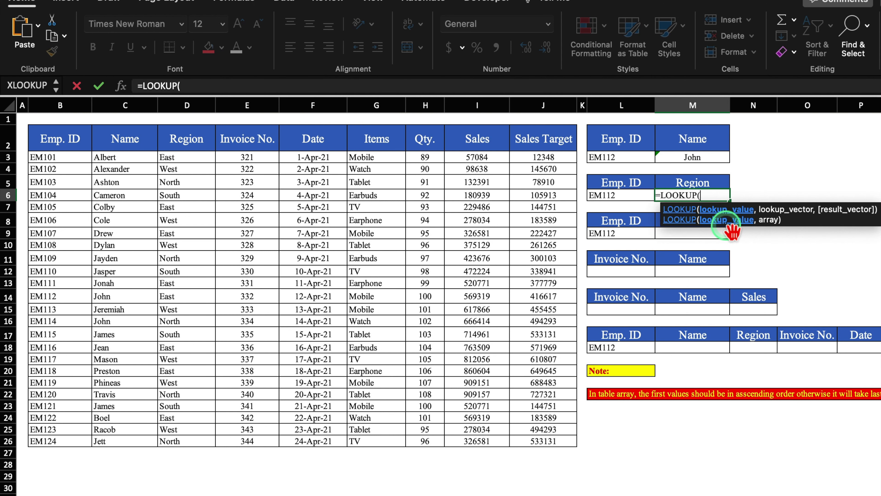
left_click(630, 198)
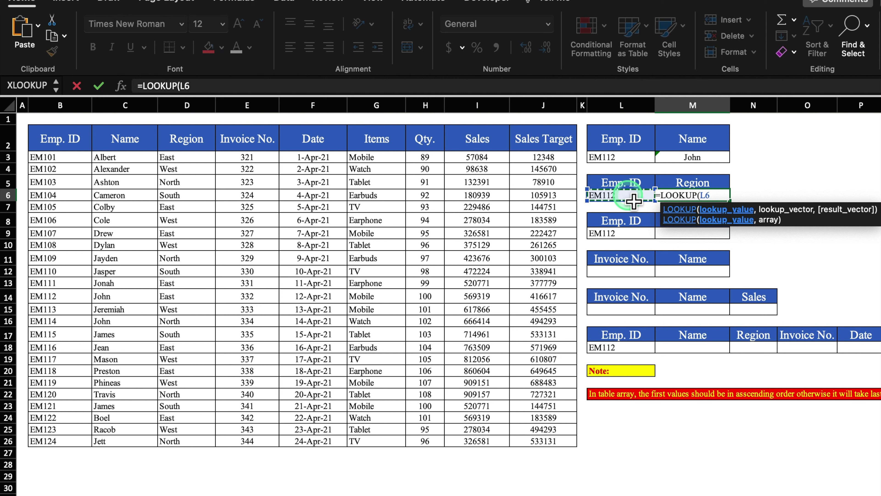
type(",")
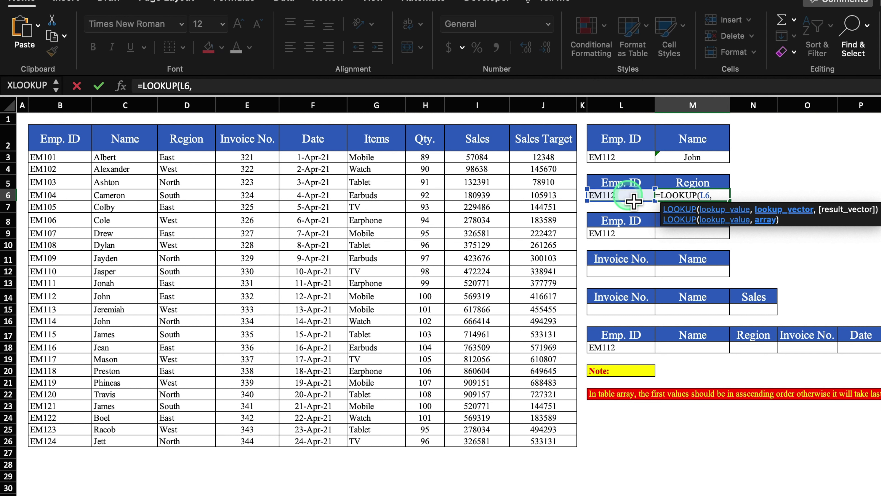
left_click(86, 108)
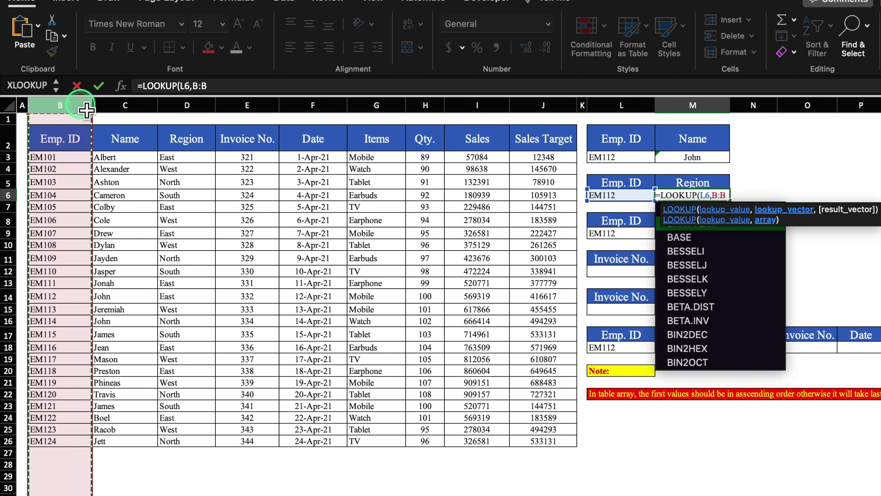
type(",")
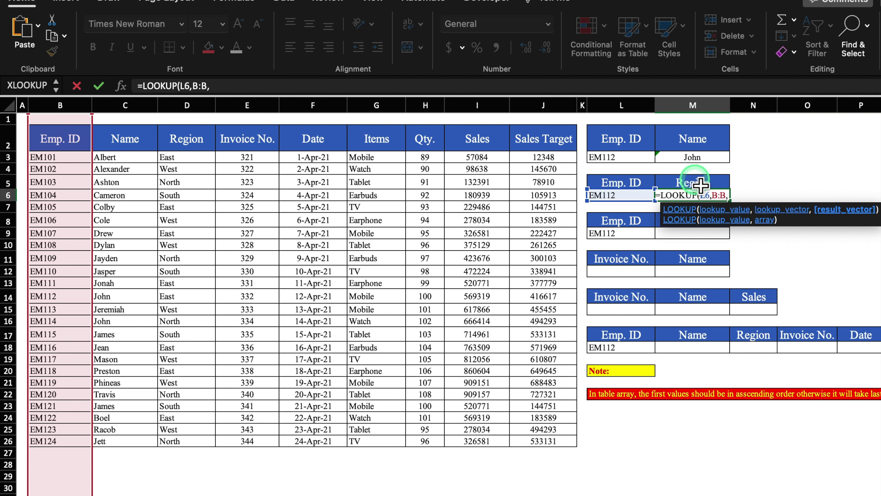
left_click(197, 110)
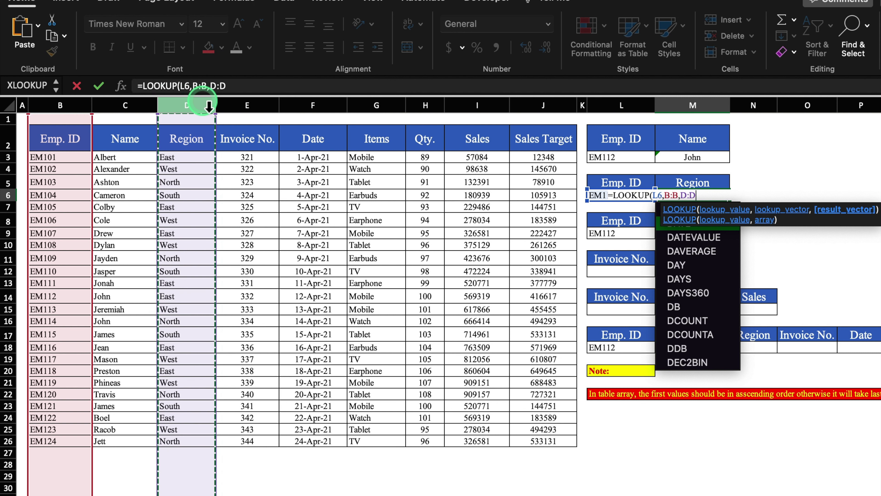
type(")")
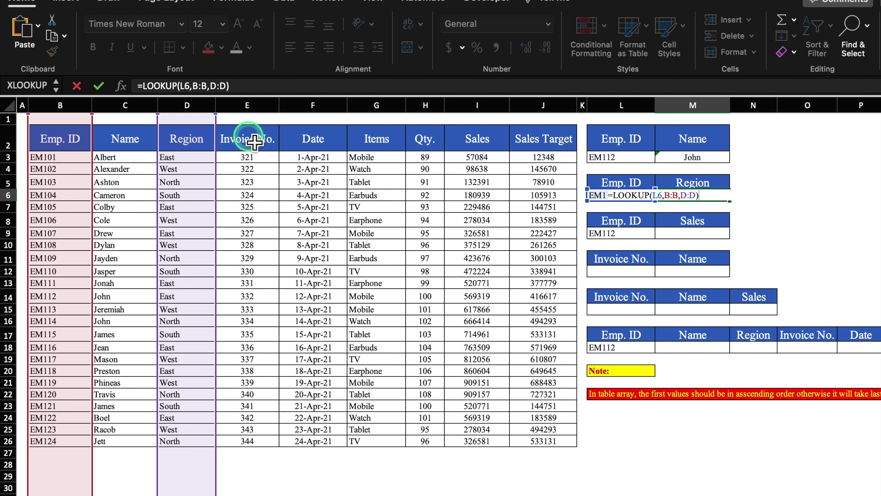
key("Return")
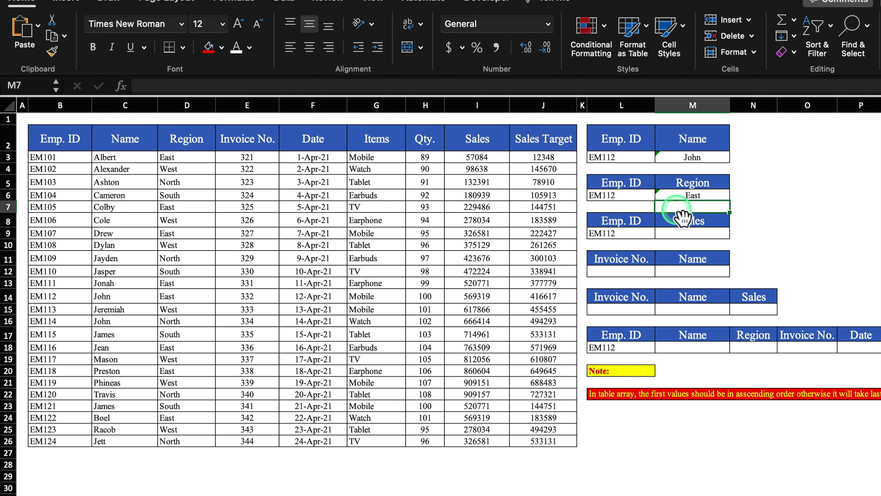
Enter the formula =LOOKUP(L9,B:B,I:I) in cell M9 to return the employee's sales.
left_click(691, 234)
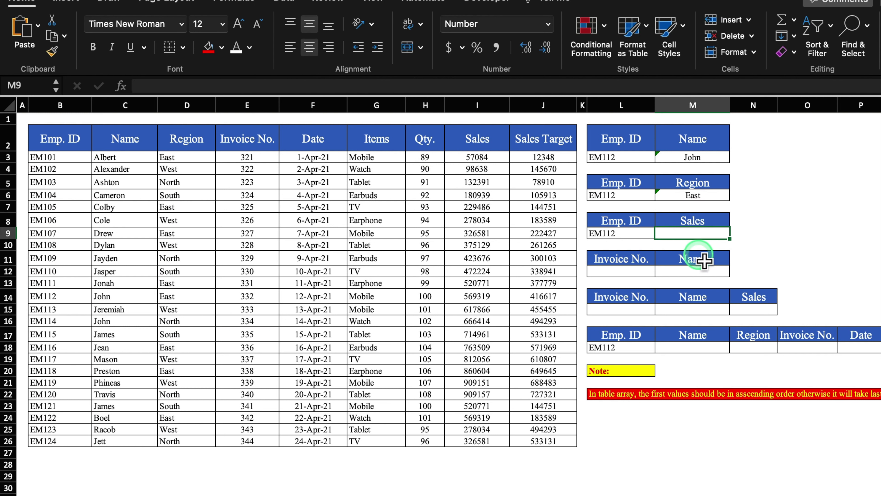
type("=")
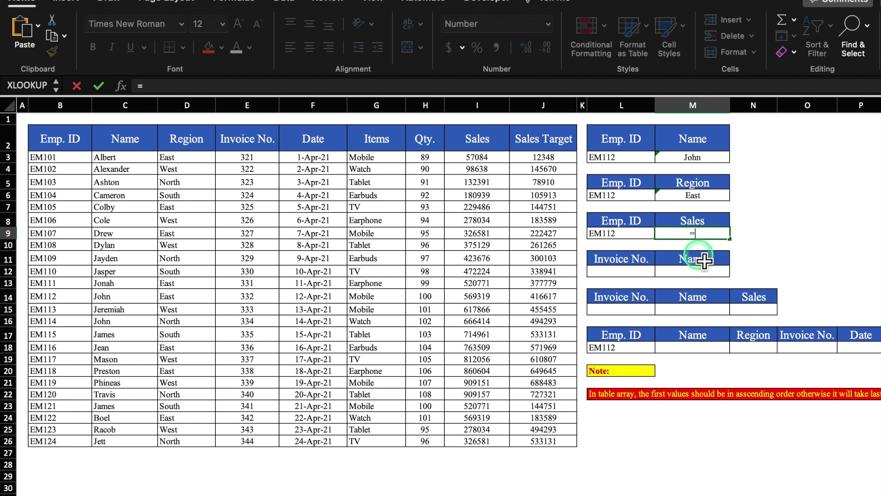
type("loo")
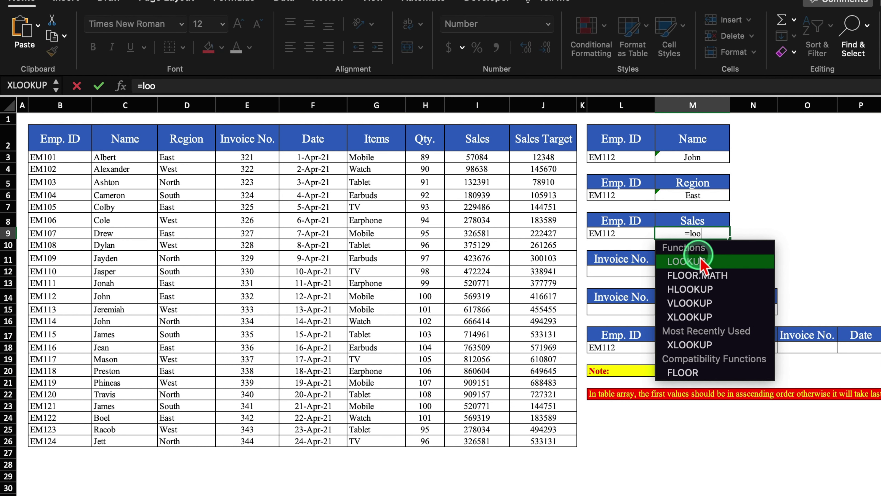
double_click(701, 262)
left_click(622, 237)
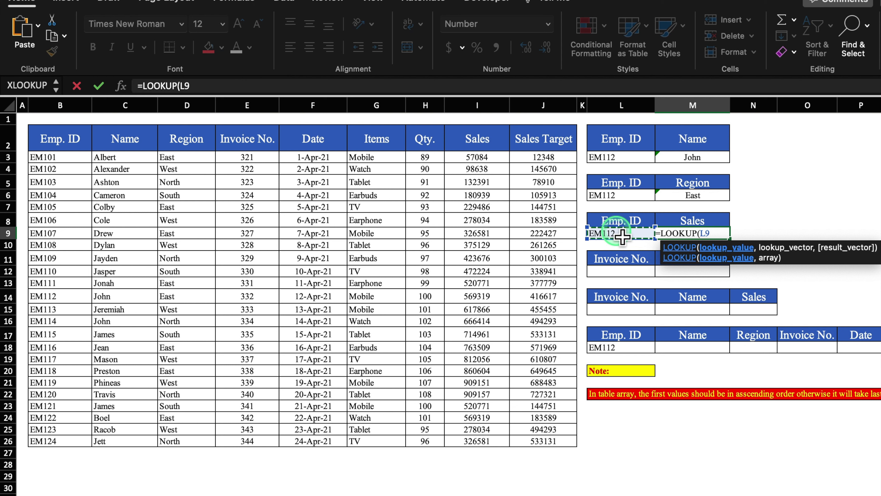
type(",")
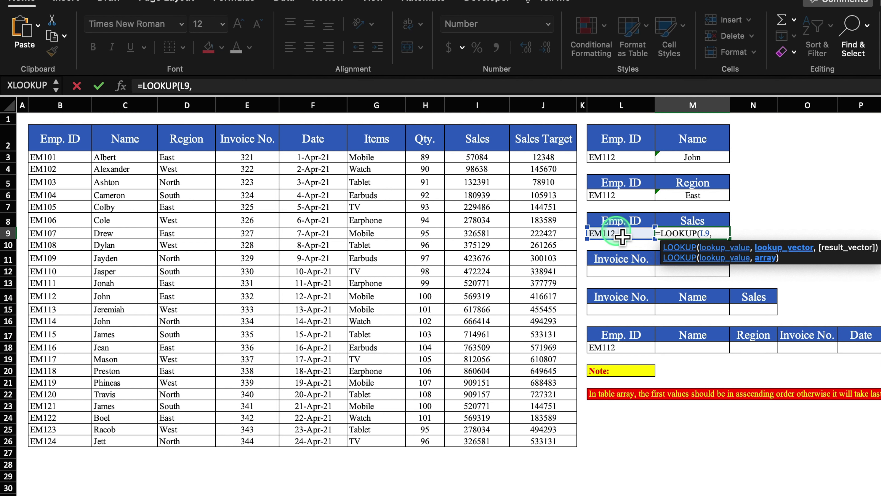
left_click(63, 106)
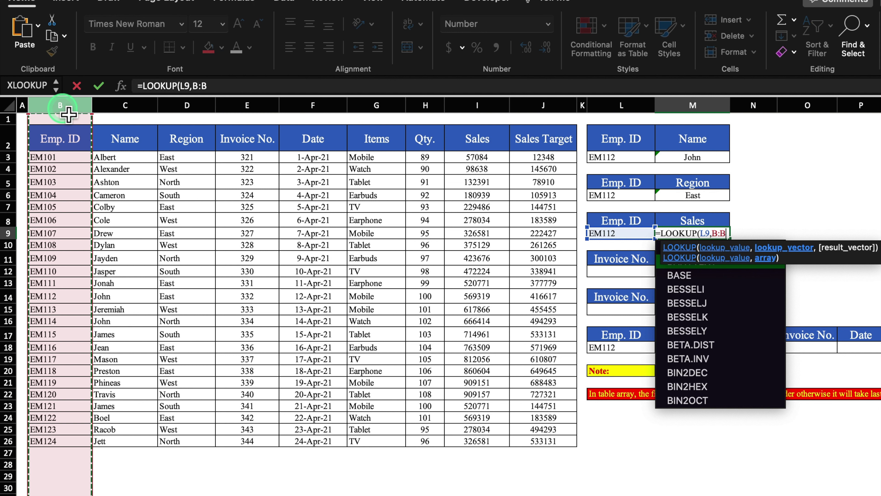
type(",")
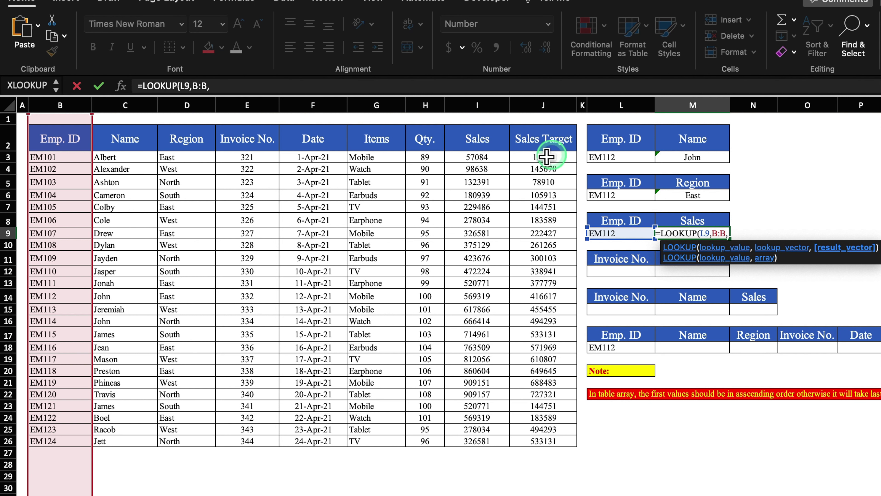
left_click(486, 112)
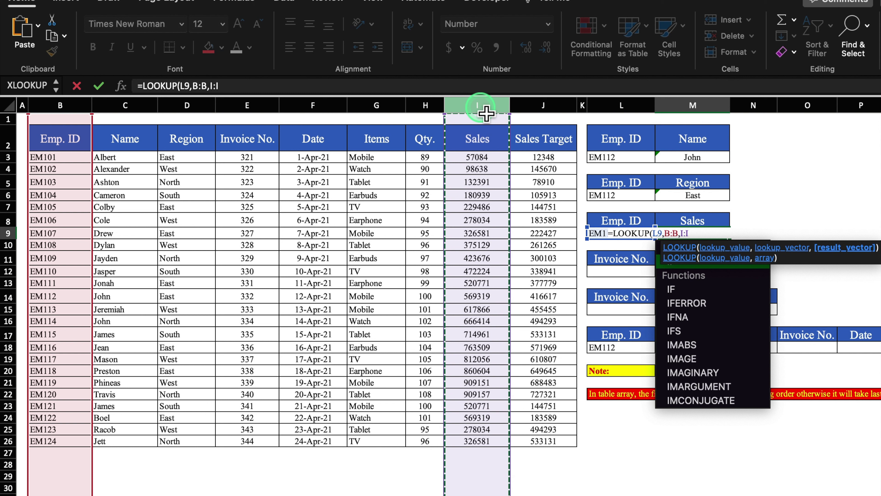
type(")")
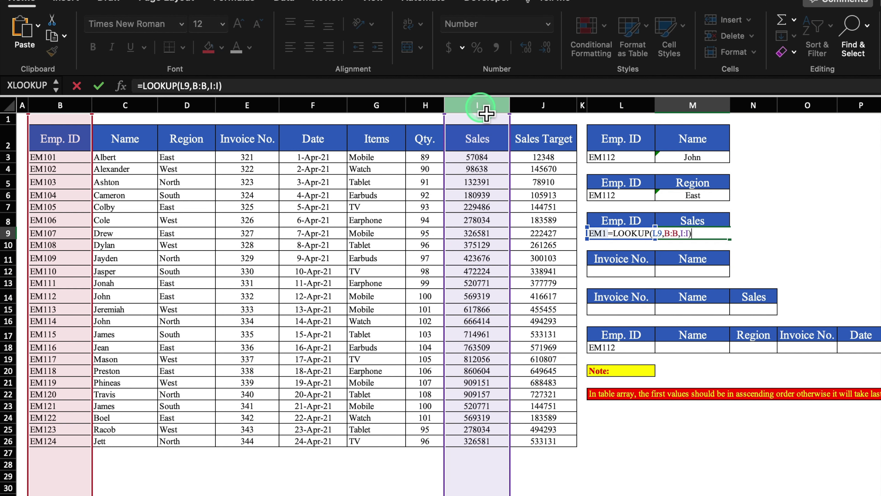
key("Return")
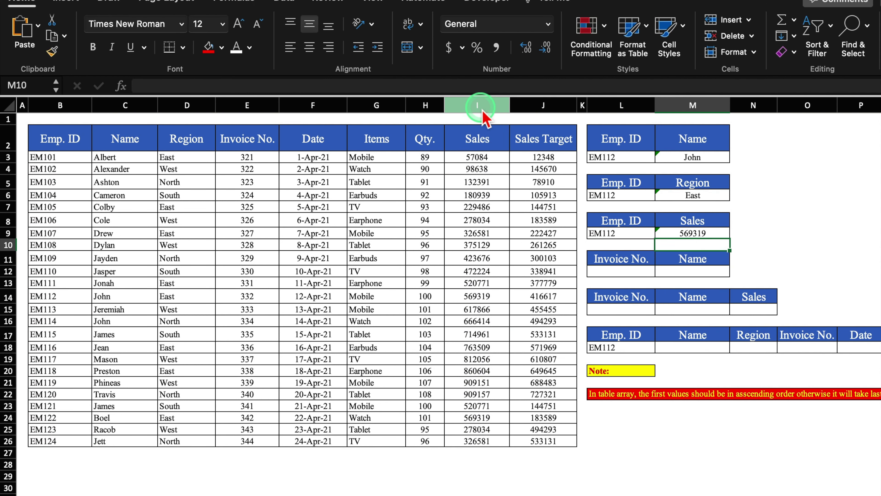
Copy the invoice number from E8 into the Invoice No. cell L12.
left_click(629, 274)
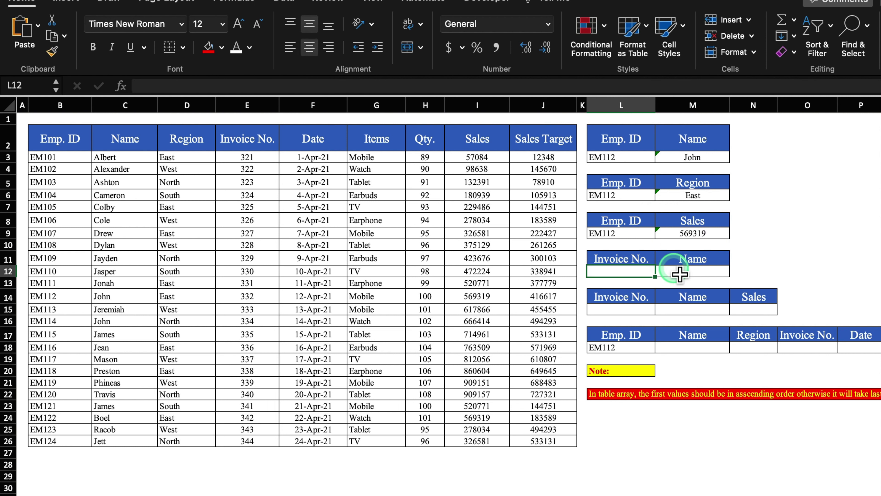
left_click(694, 273)
left_click(624, 274)
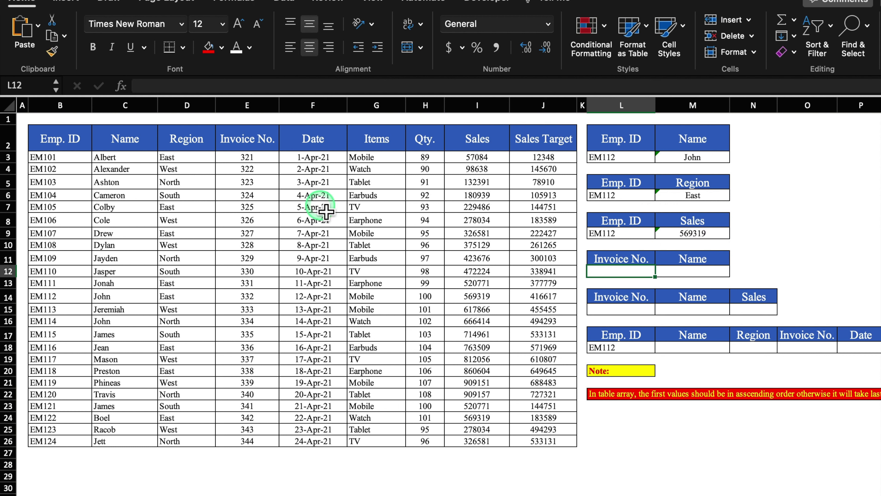
left_click(257, 221)
key("cmd+c")
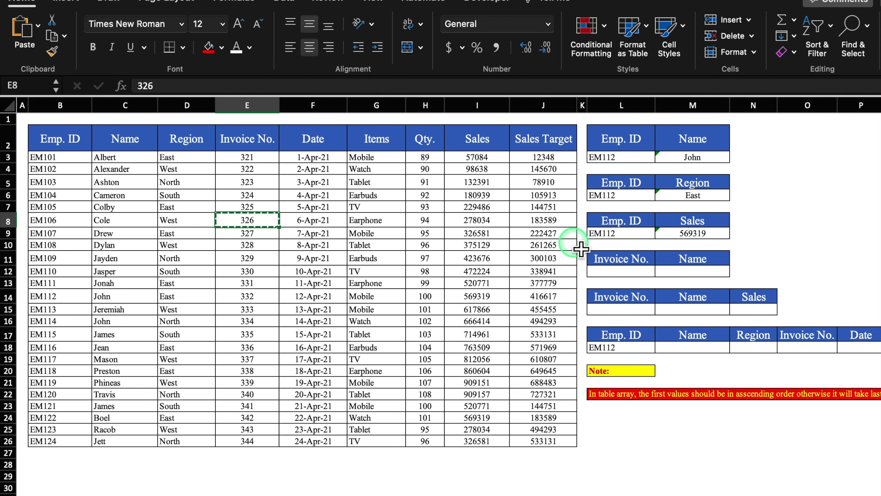
left_click(630, 276)
key("cmd+v")
Enter the formula =LOOKUP(L12,E:E,C:C) in cell M12 to return the name for the invoice number.
left_click(692, 272)
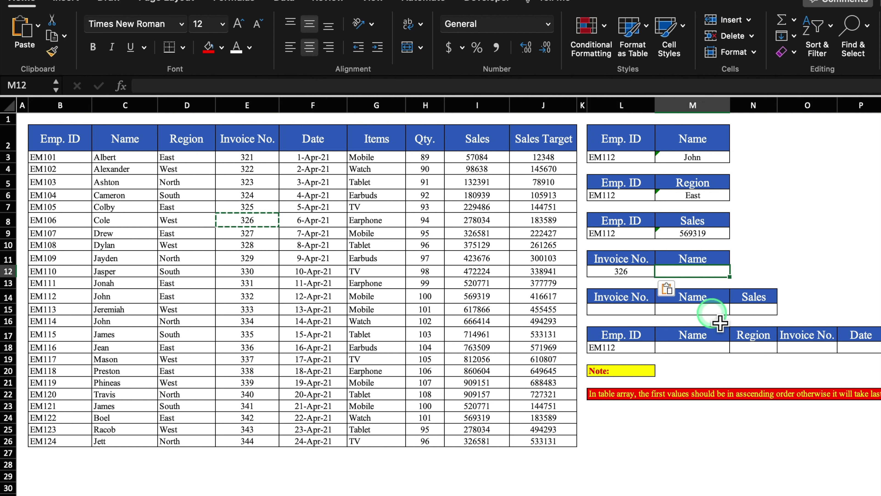
type("=loo")
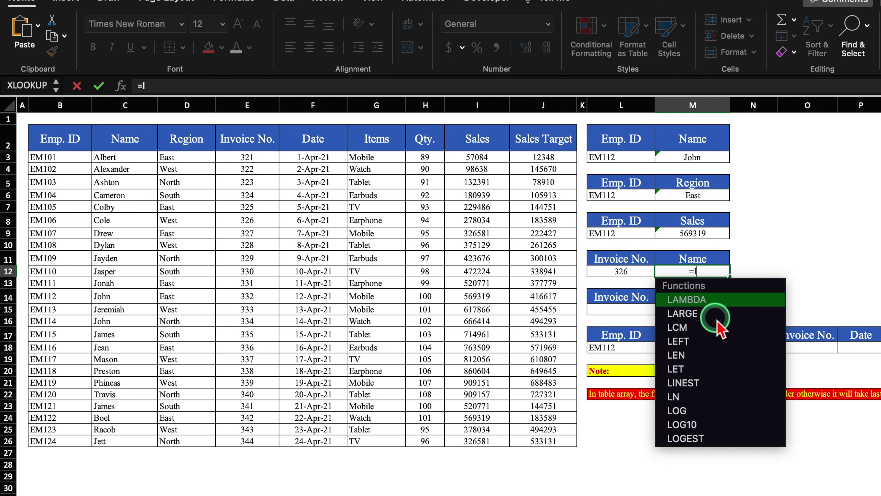
double_click(686, 299)
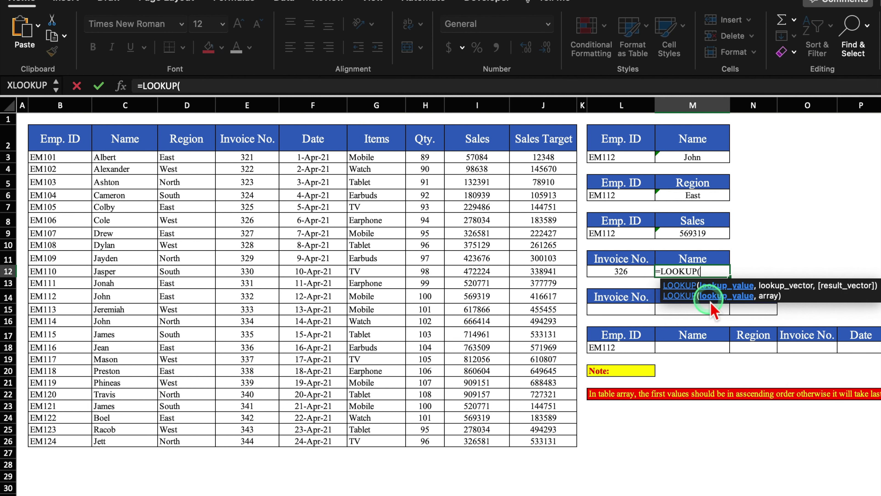
left_click(640, 276)
type(",")
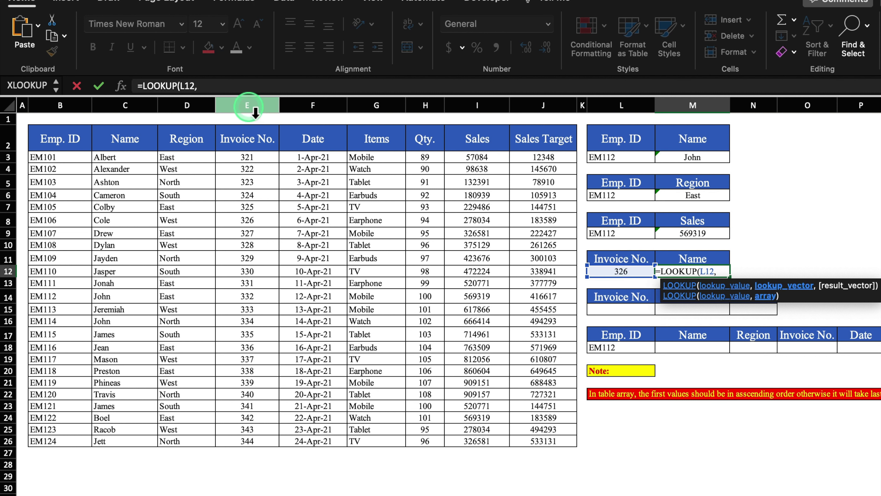
left_click(255, 111)
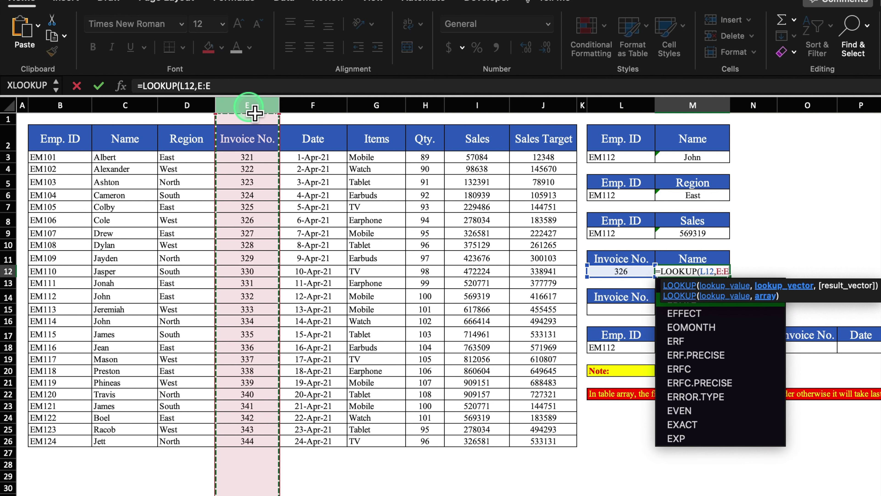
type(",")
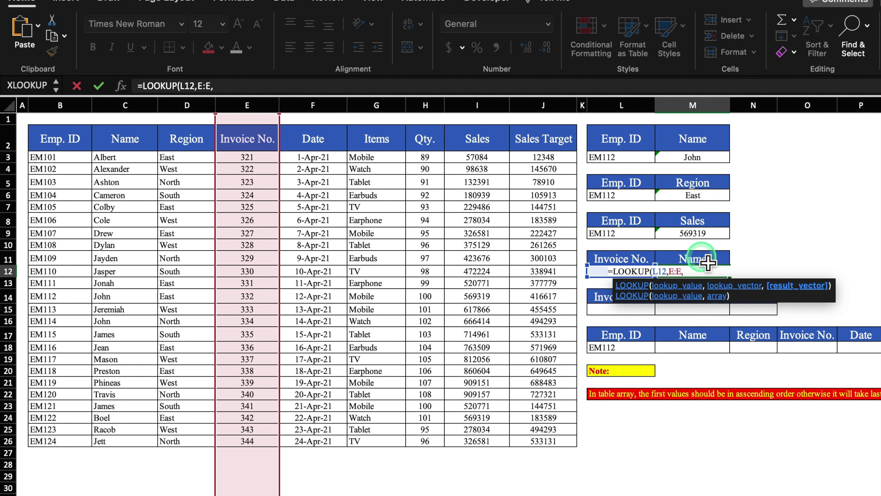
left_click(137, 111)
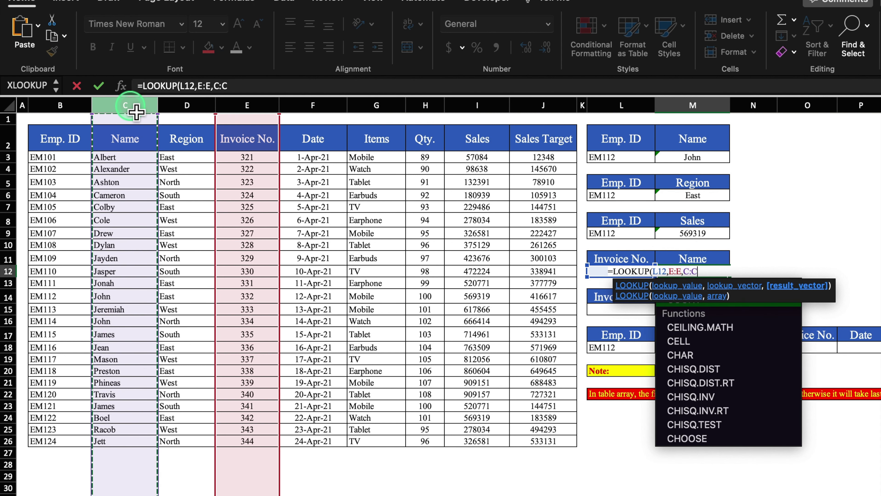
type(")")
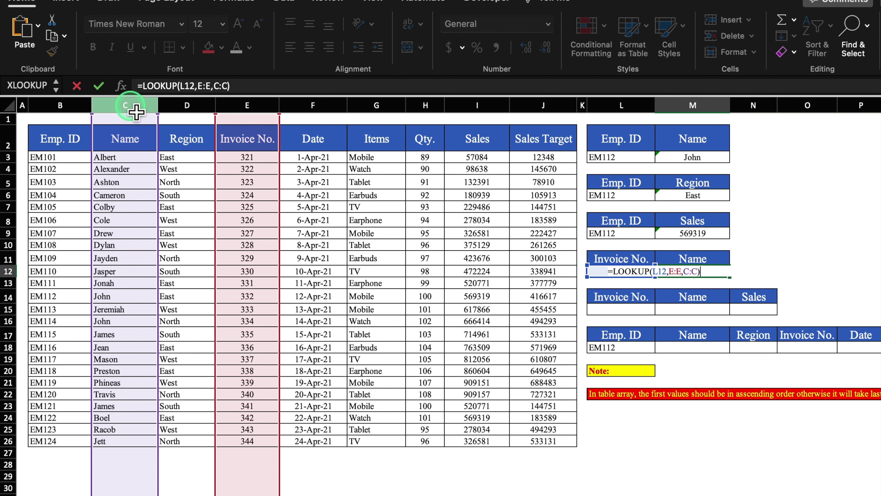
key("Return")
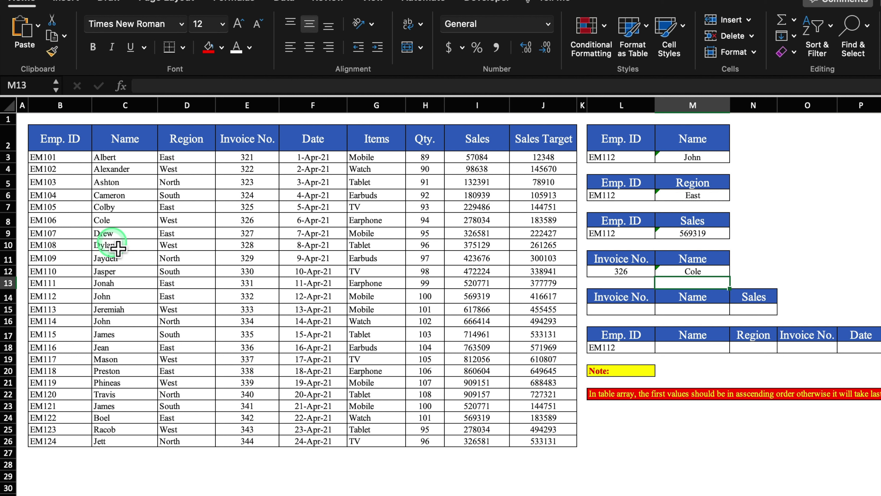
Copy the invoice number from L12 into the Invoice No. cell L15.
left_click(627, 310)
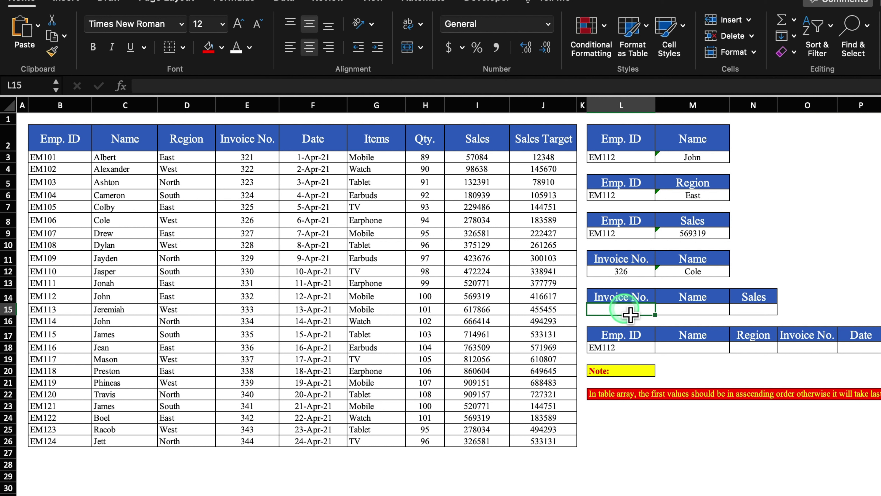
left_click(621, 272)
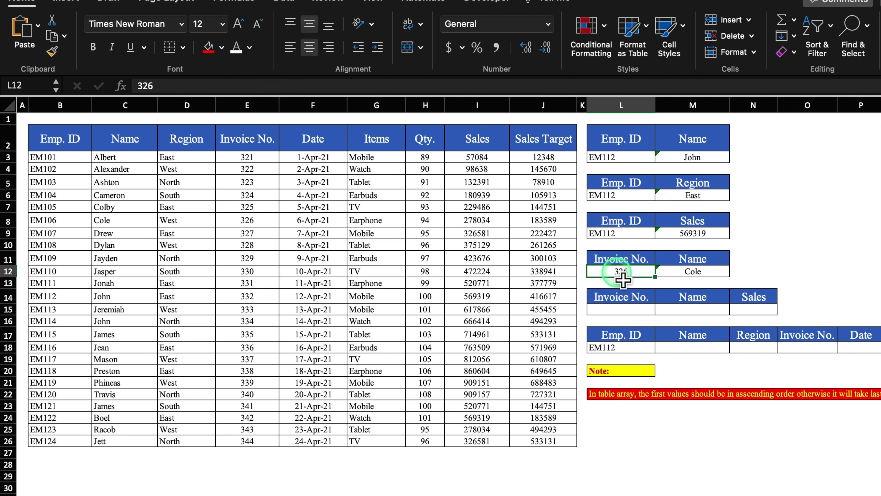
key("cmd+c")
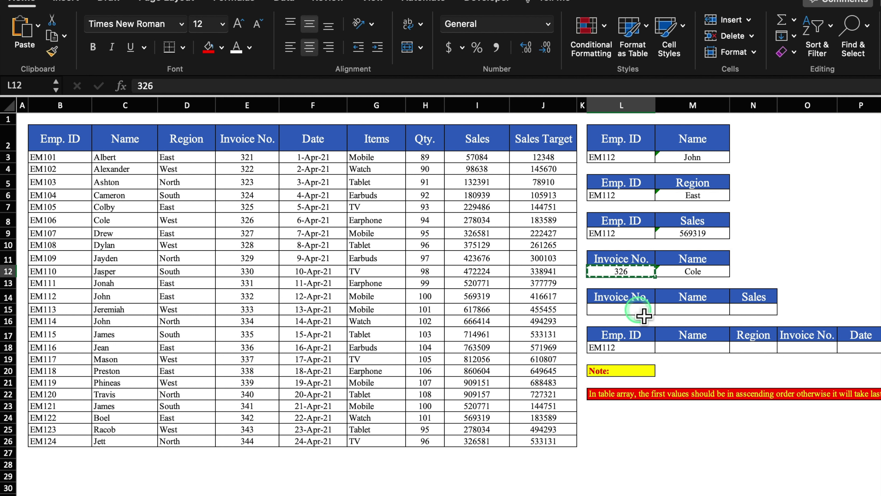
left_click(619, 310)
key("cmd+v")
Enter the formula =LOOKUP(L15,E:E,C:C) in cell M15 to return the name for the invoice number.
left_click(692, 309)
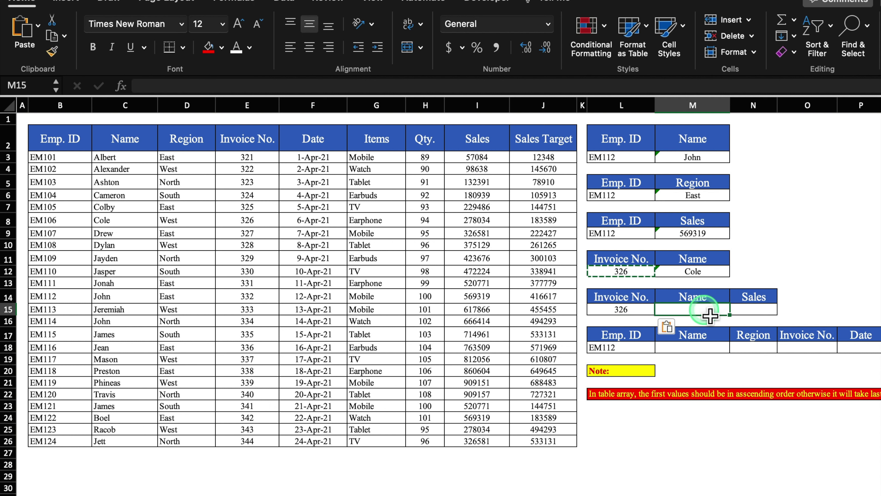
type("=")
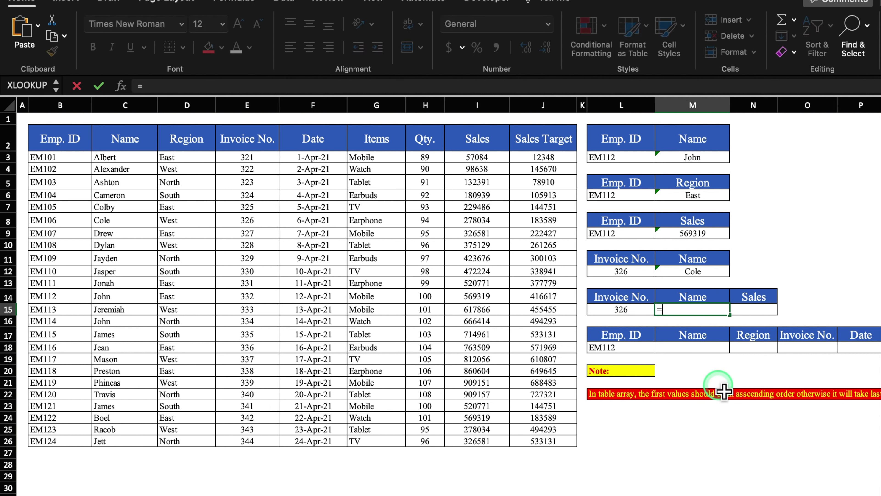
type("look")
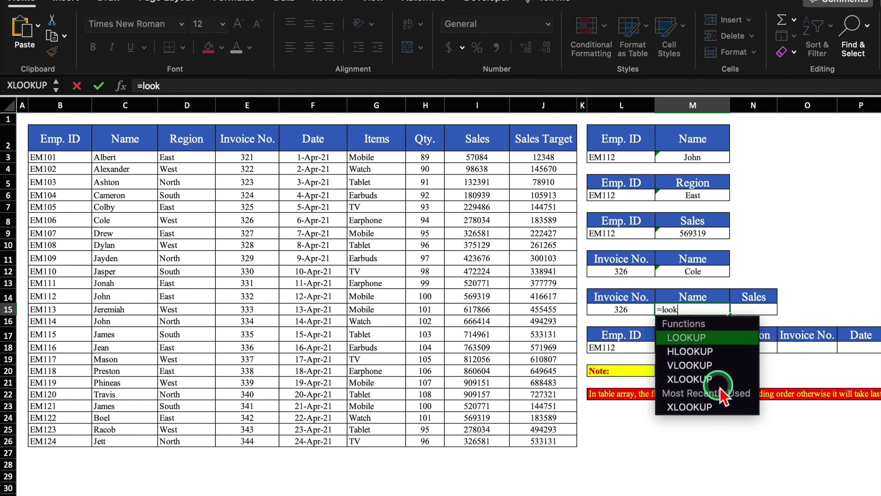
double_click(710, 343)
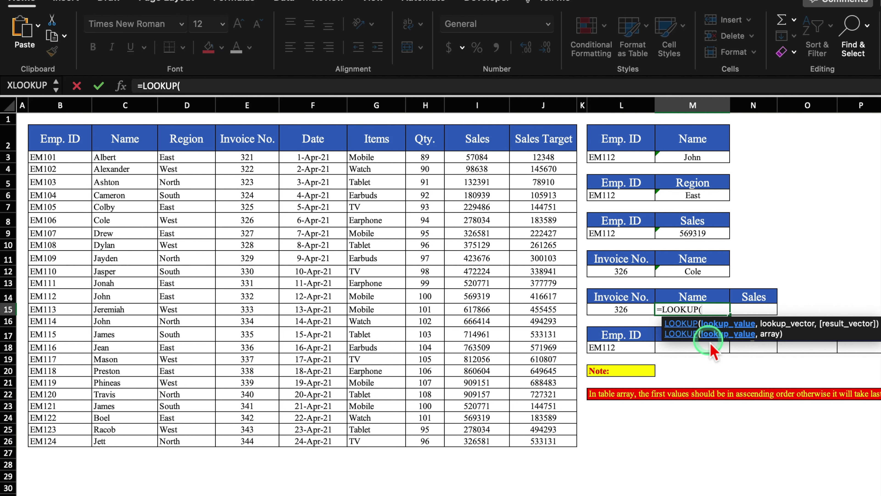
left_click(626, 310)
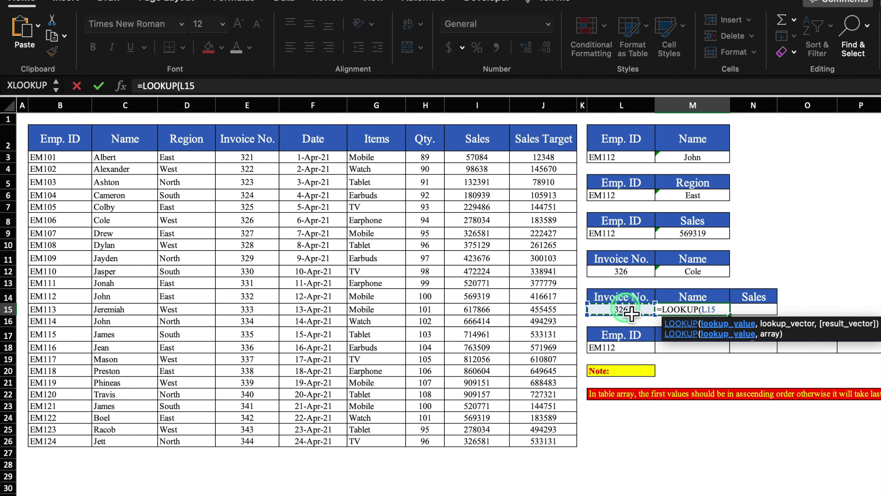
type(",")
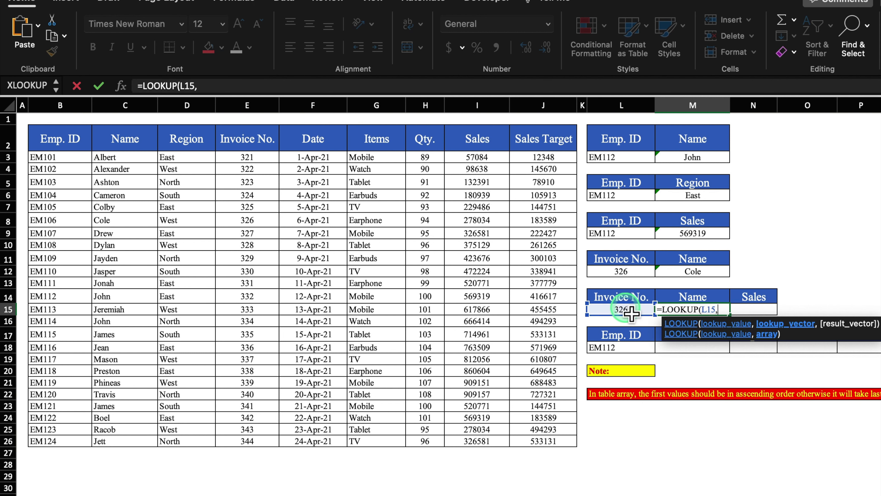
left_click(255, 105)
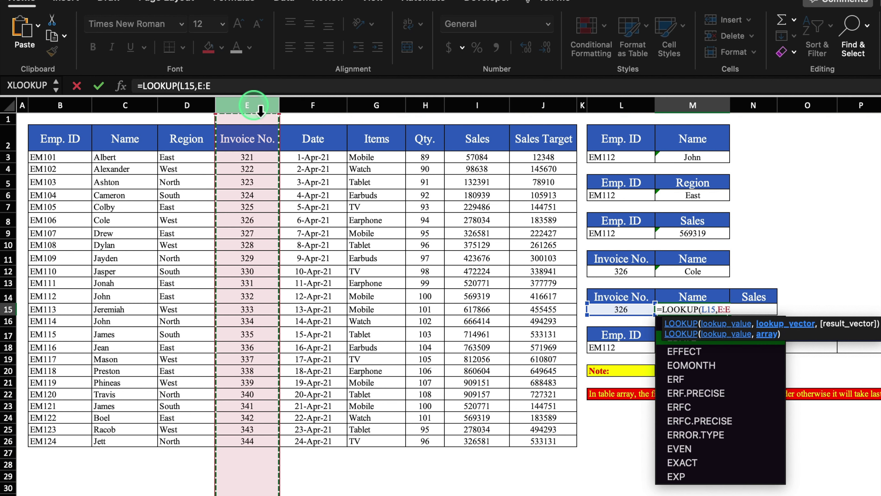
type(",")
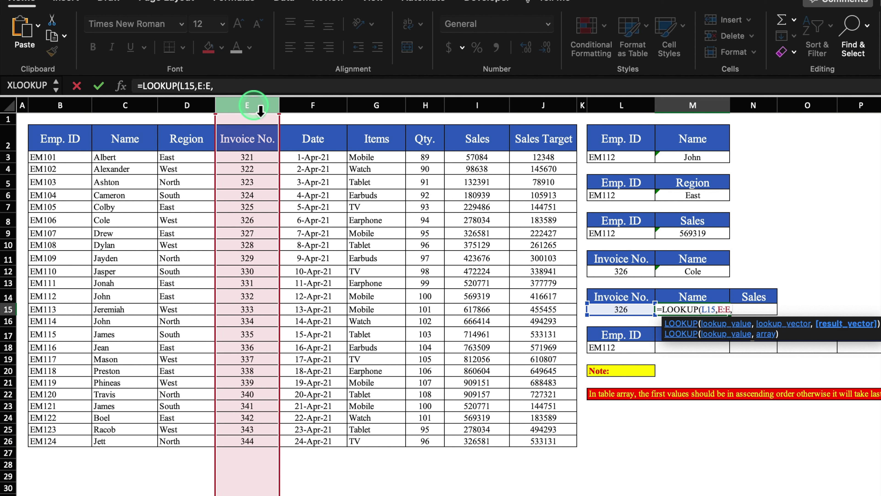
left_click(140, 106)
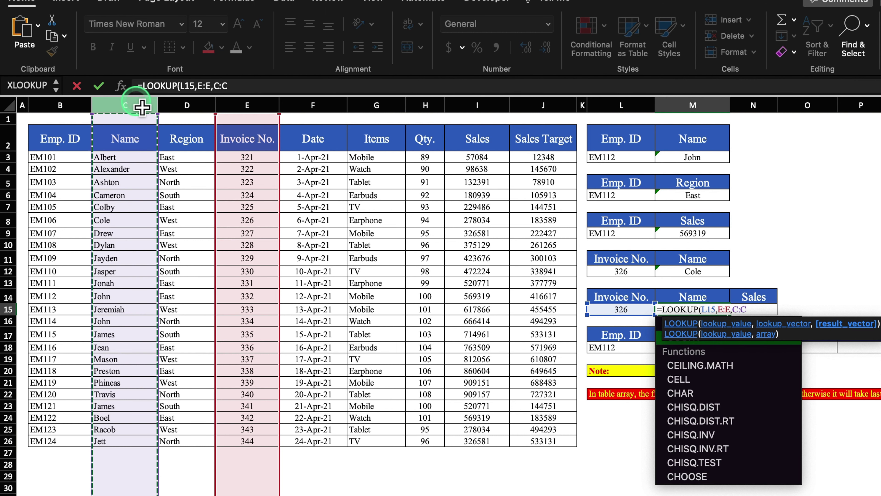
type(")")
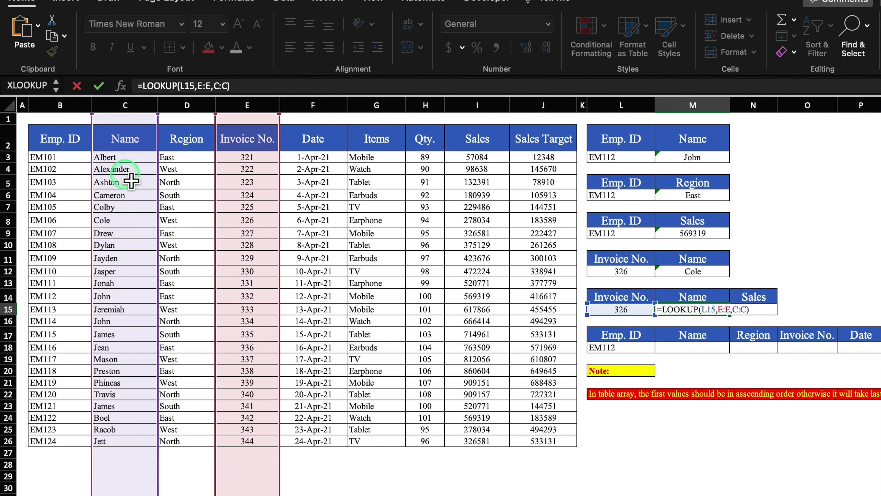
key("Return")
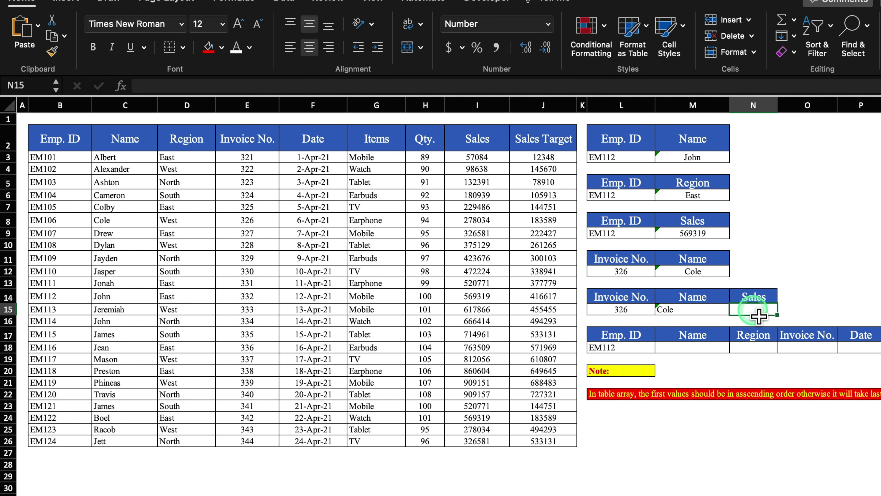
Enter the formula =LOOKUP(L15,E:E,I:I) in cell N15 to return the sales for the invoice number.
type("=")
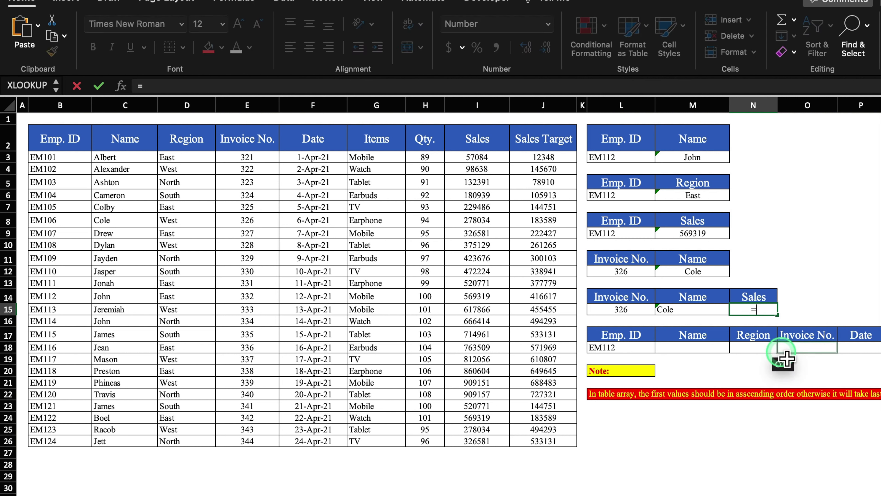
type("loo")
key("Tab")
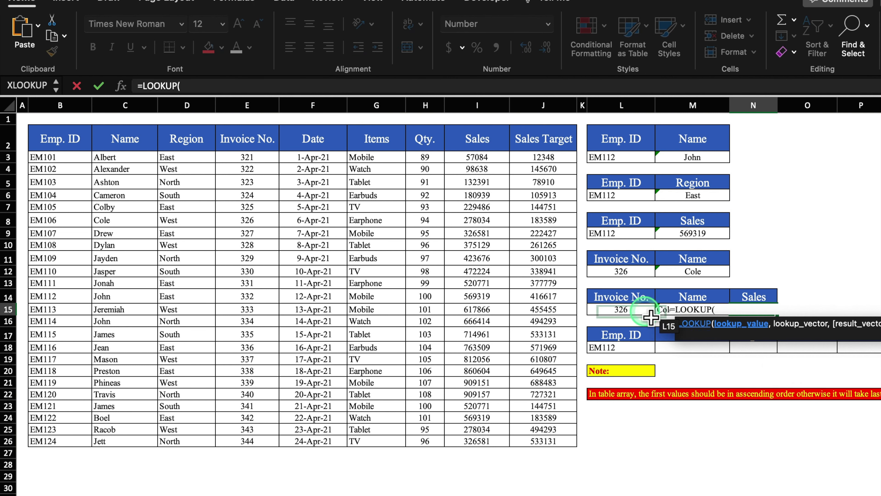
left_click(634, 310)
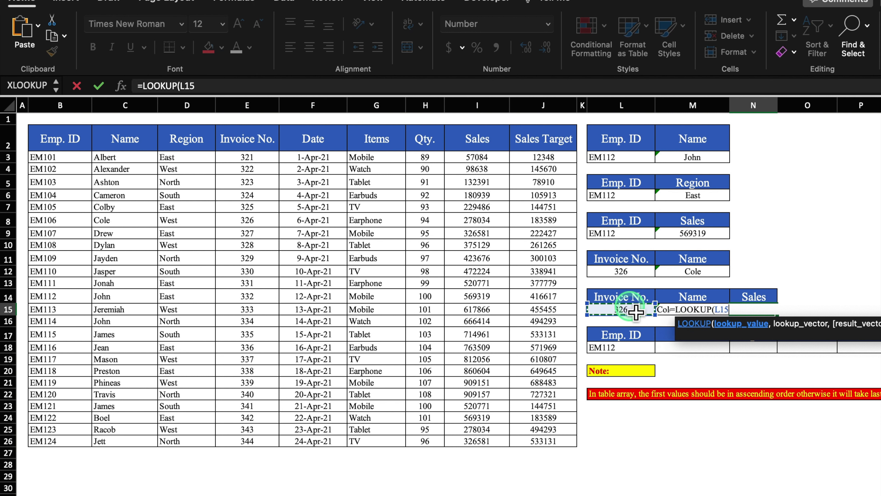
type(",")
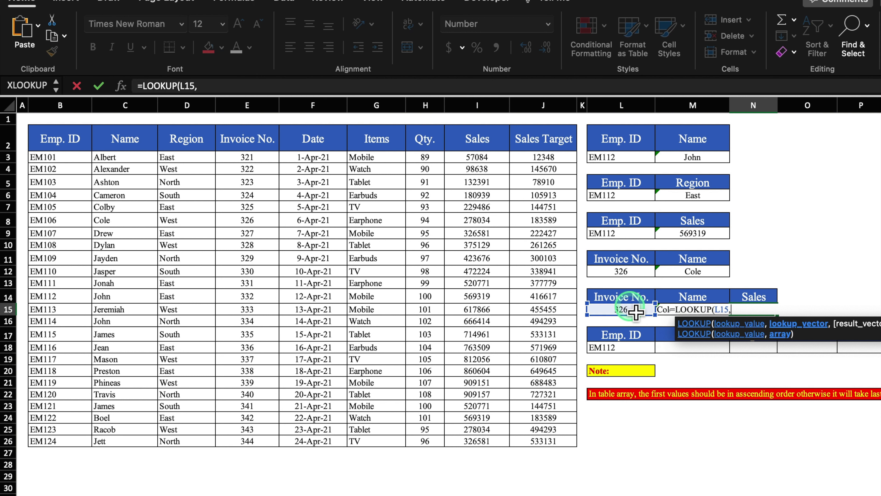
left_click(262, 105)
type(",")
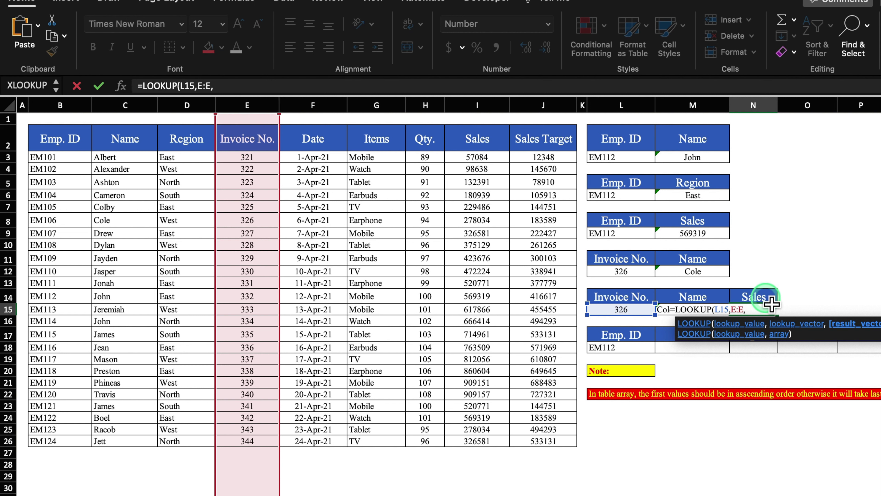
left_click(488, 110)
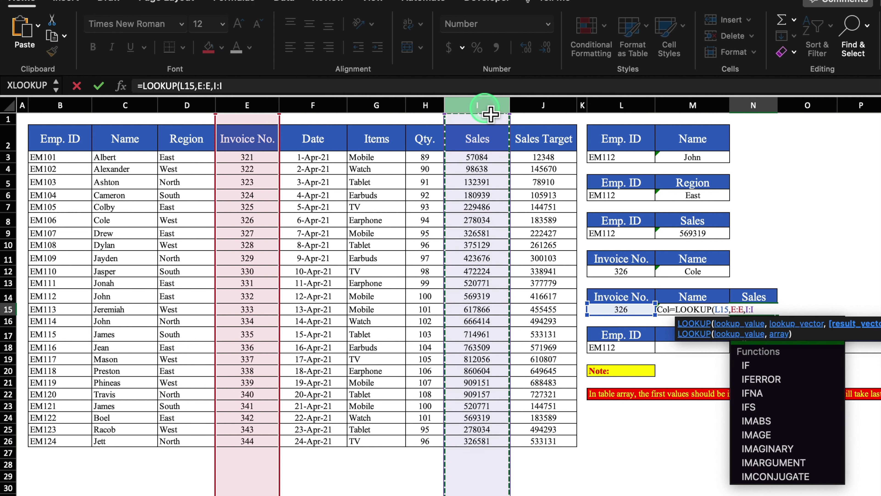
type(")")
key("Return")
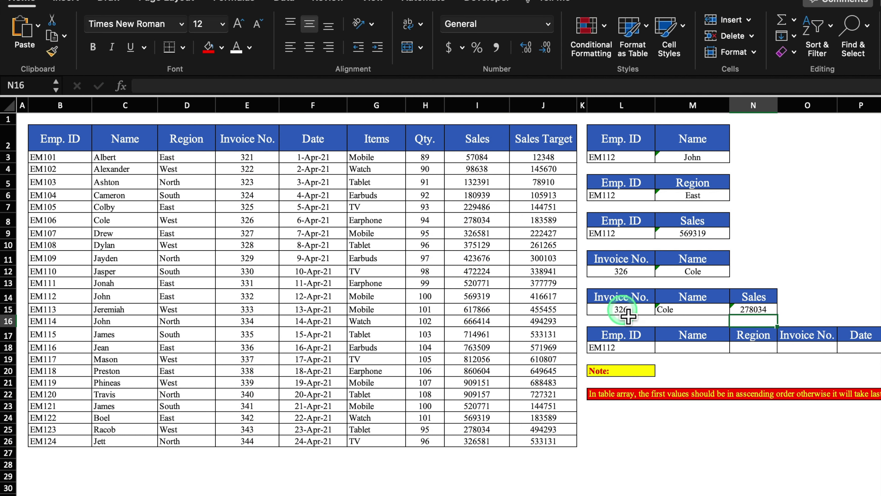
Change the invoice number in cell L15 to 333 to test the name and sales lookups.
left_click(621, 309)
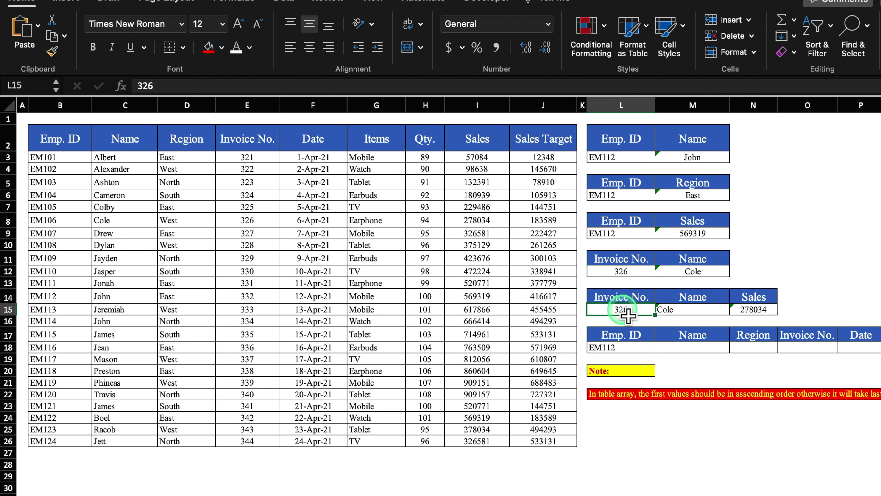
type("333")
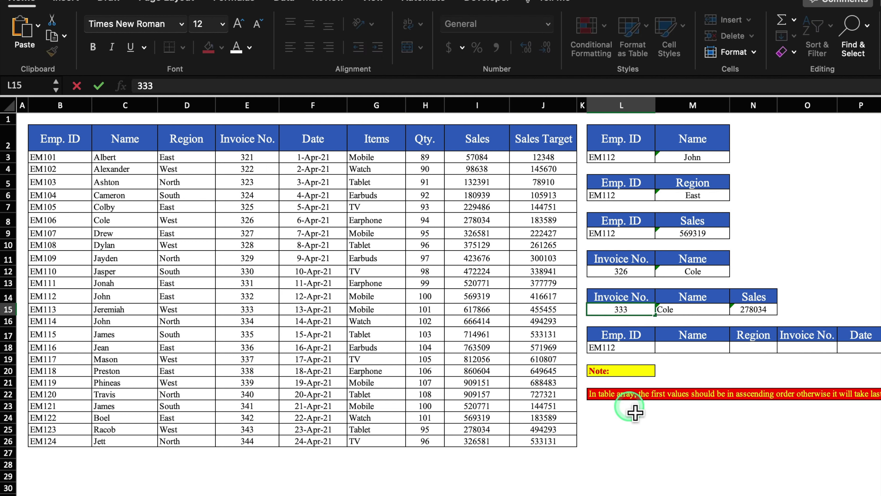
key("Return")
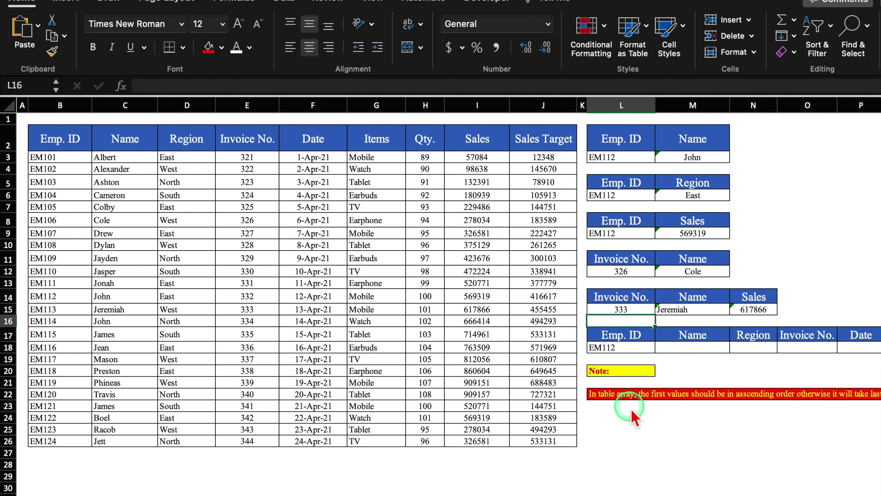
Enter the formula =LOOKUP($L$18,$B:B,C:C) in cell M18 to return the name for the employee ID.
left_click(716, 346)
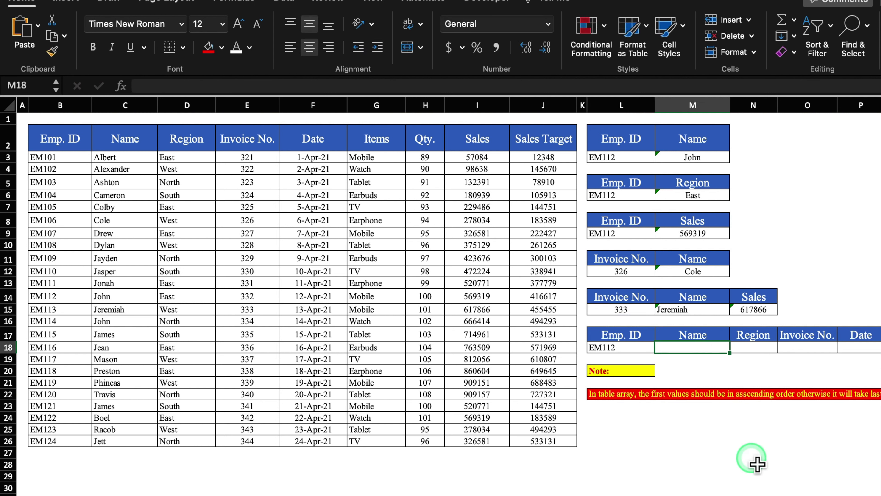
type("=")
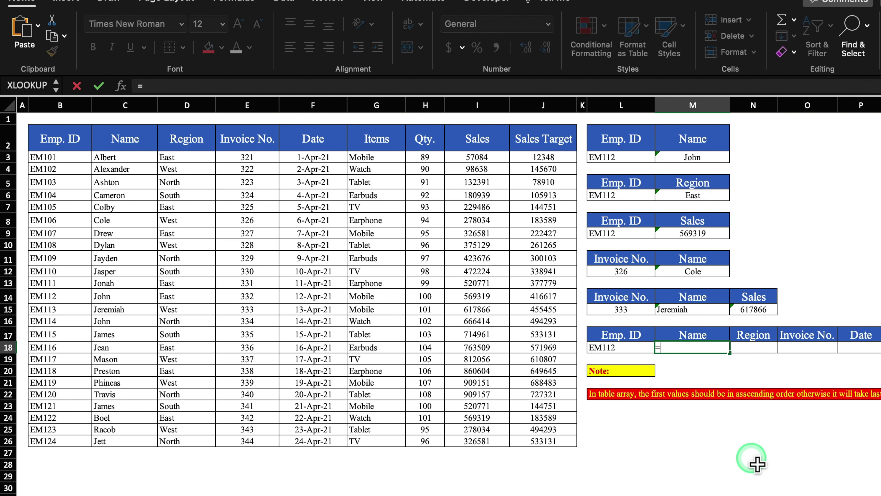
type("loo")
double_click(732, 377)
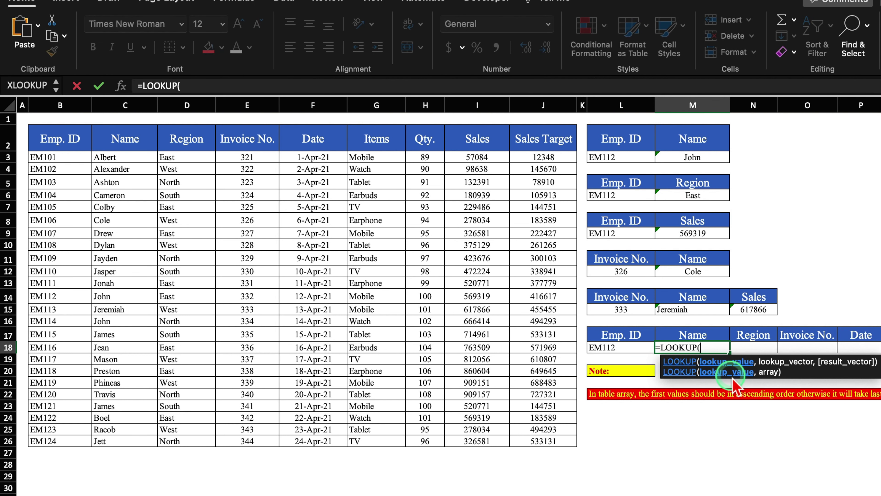
left_click(634, 350)
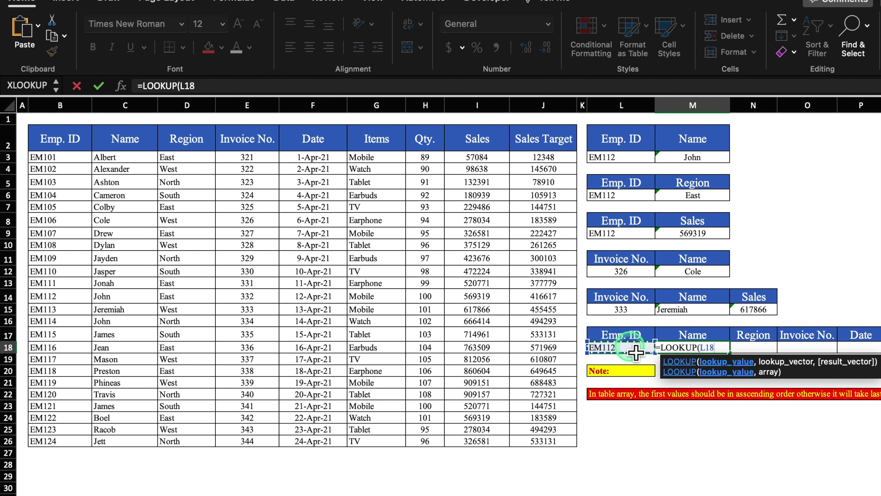
key("F4")
type(",")
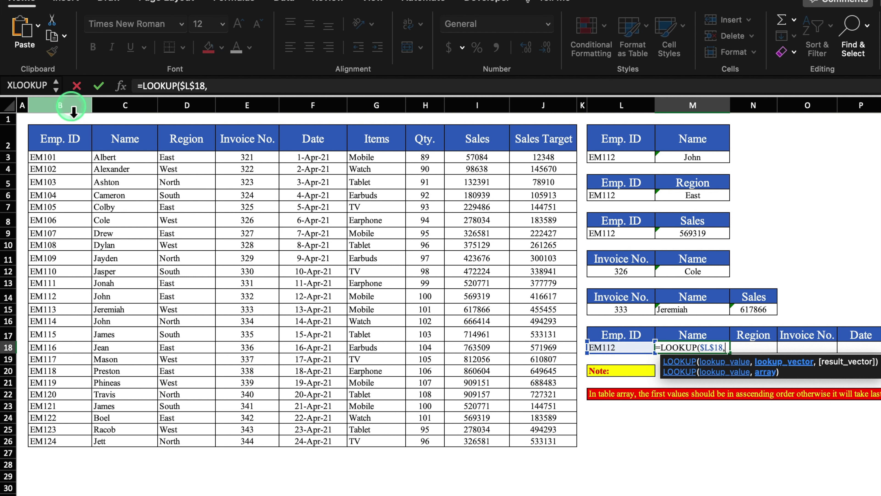
left_click(63, 109)
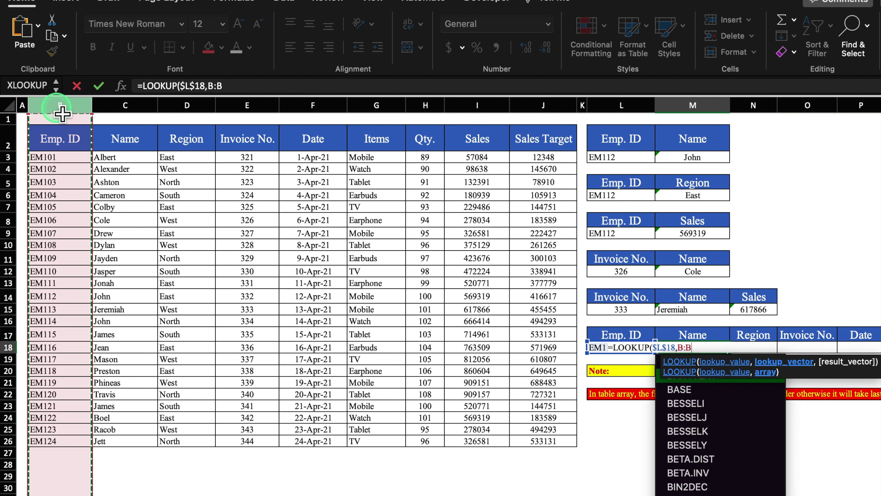
left_click(210, 89)
type("$18")
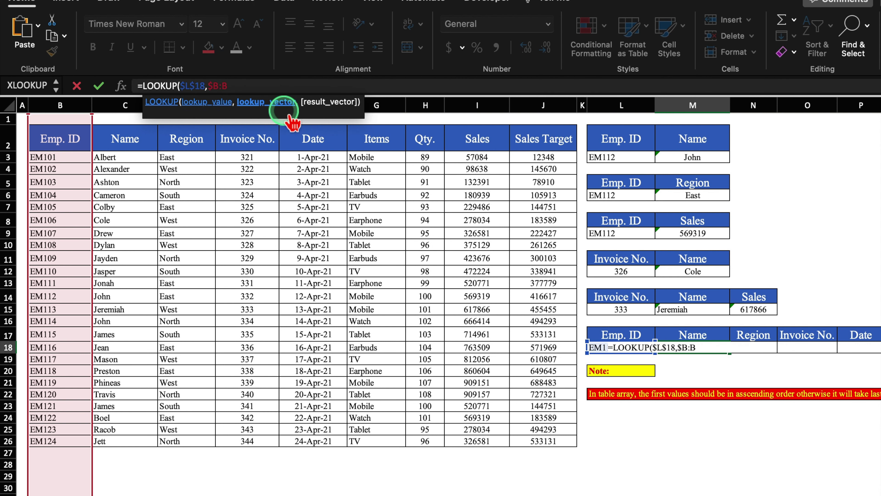
type(",")
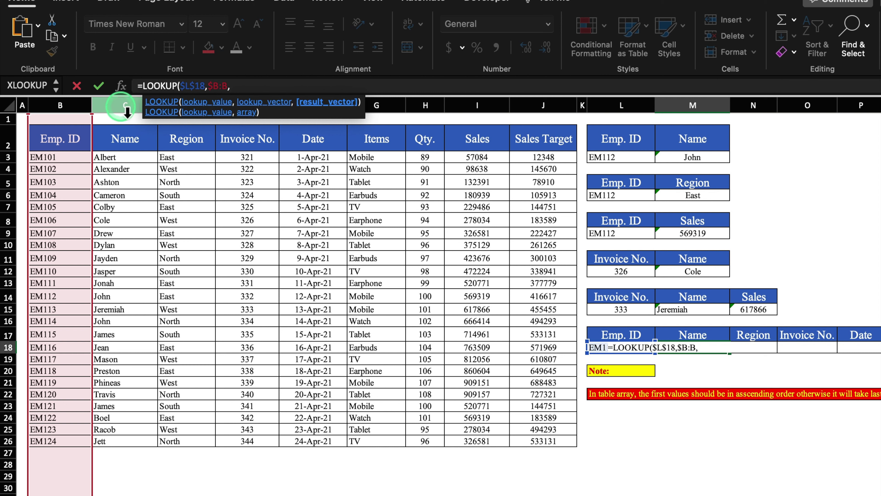
left_click(125, 110)
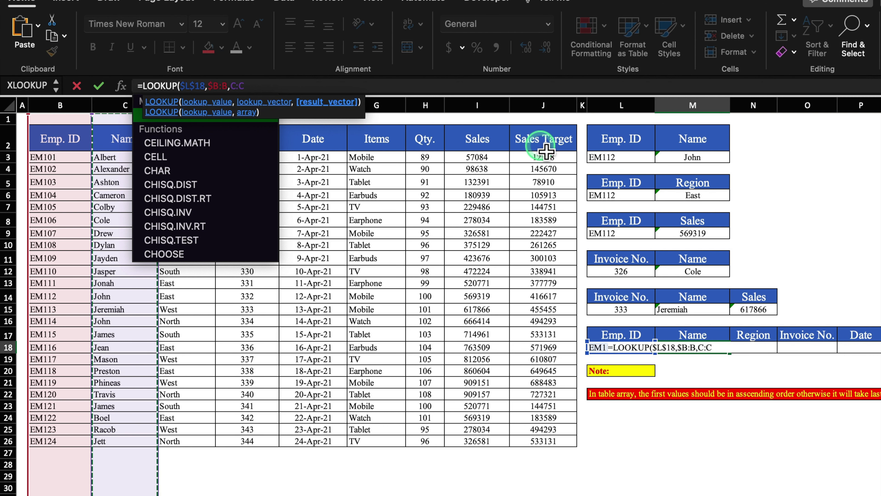
type(")")
key("ctrl+Return")
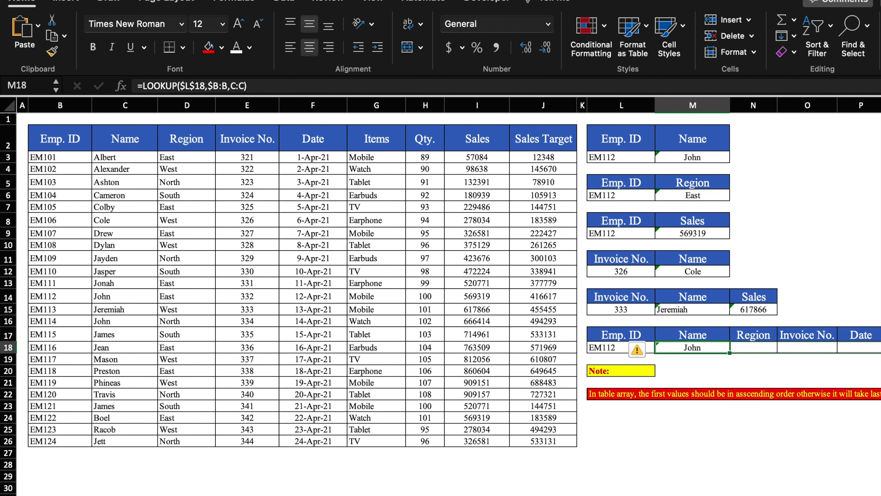
Fill the LOOKUP formula from M18 across row 18 through the Sales column.
scroll(450, 277, "right", 3)
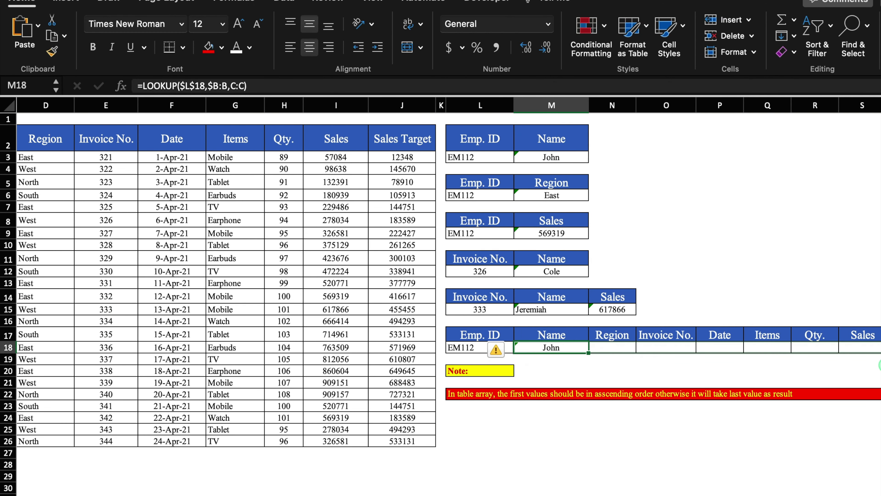
left_click_drag(589, 353, 860, 350)
left_click(775, 235)
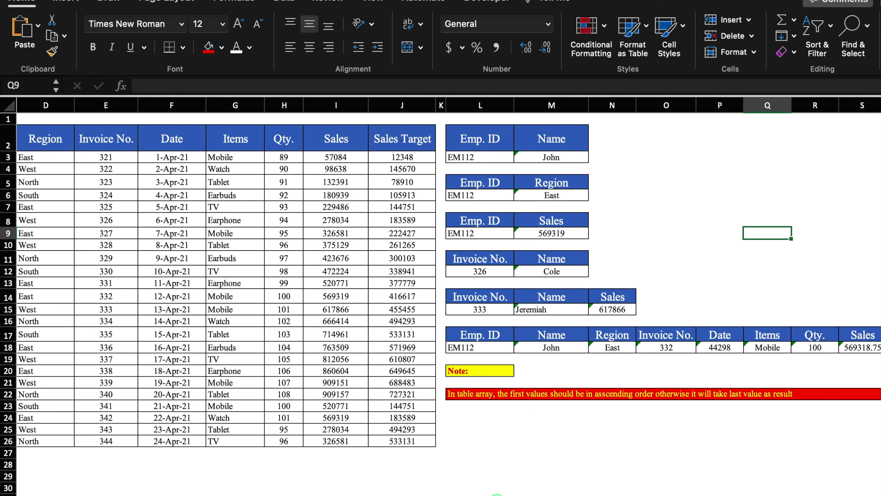
scroll(326, 486, "left", 5)
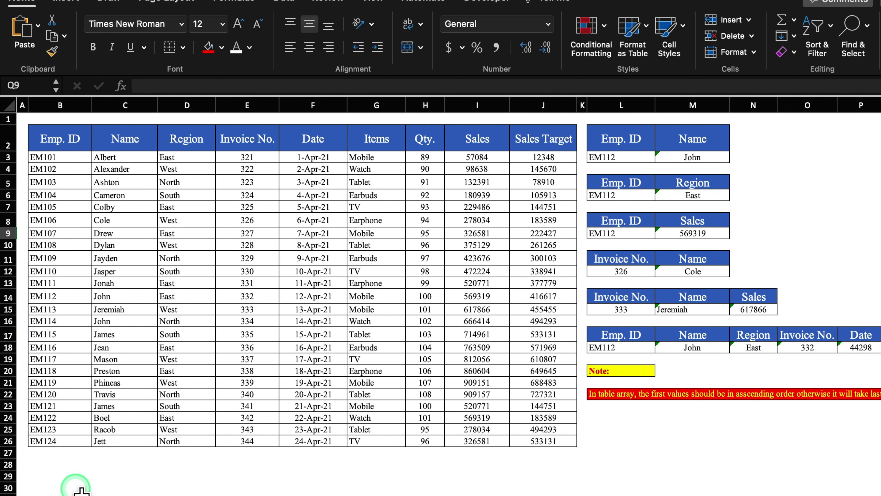
On the next practice worksheet, number the table columns 1 to 9 as a series in B1:J1.
left_click(187, 464)
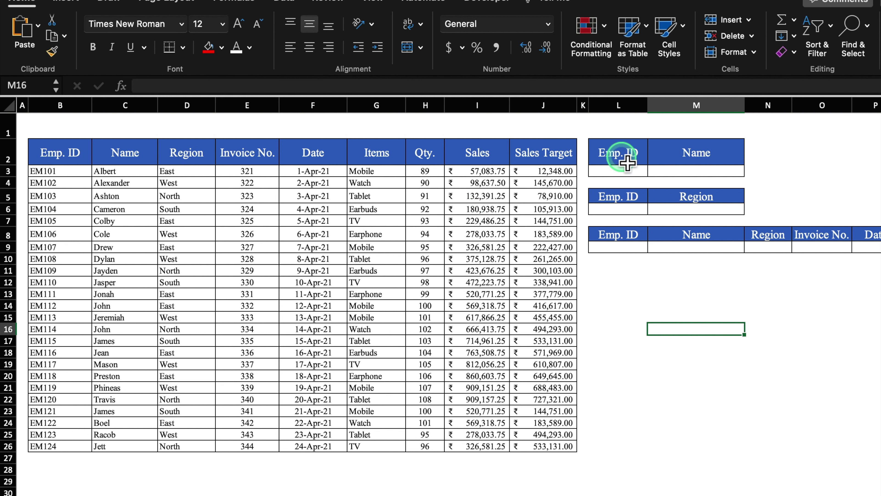
left_click(70, 132)
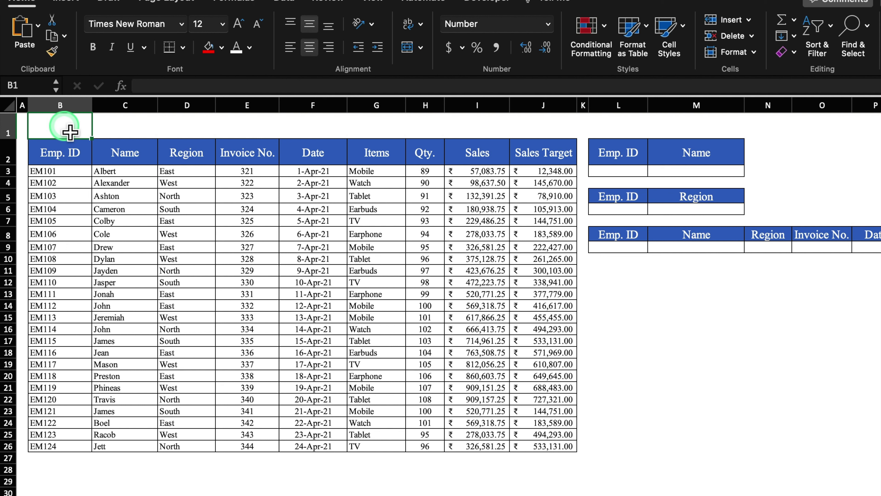
type("1")
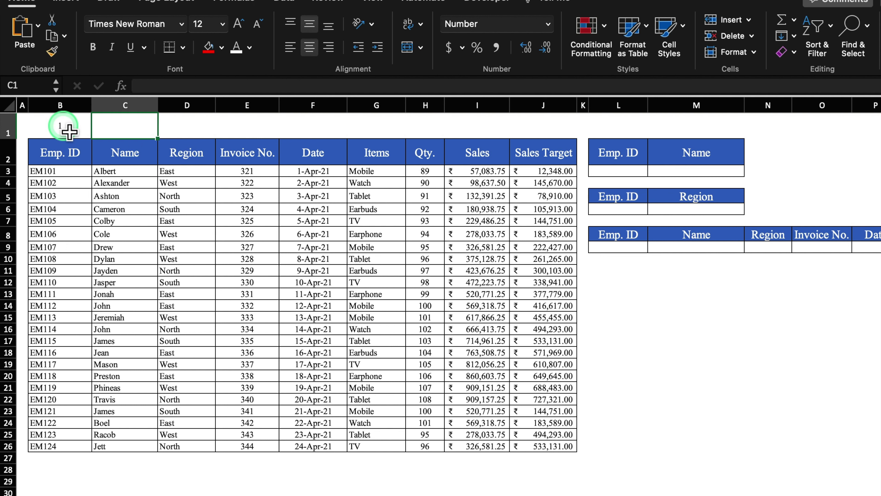
key("ctrl+Return")
left_click_drag(95, 144, 559, 162)
left_click(586, 149)
left_click(621, 182)
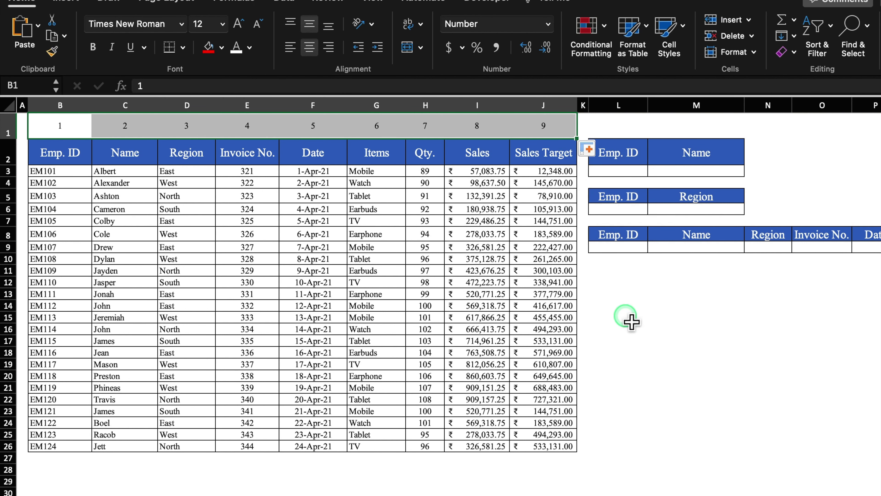
left_click(624, 317)
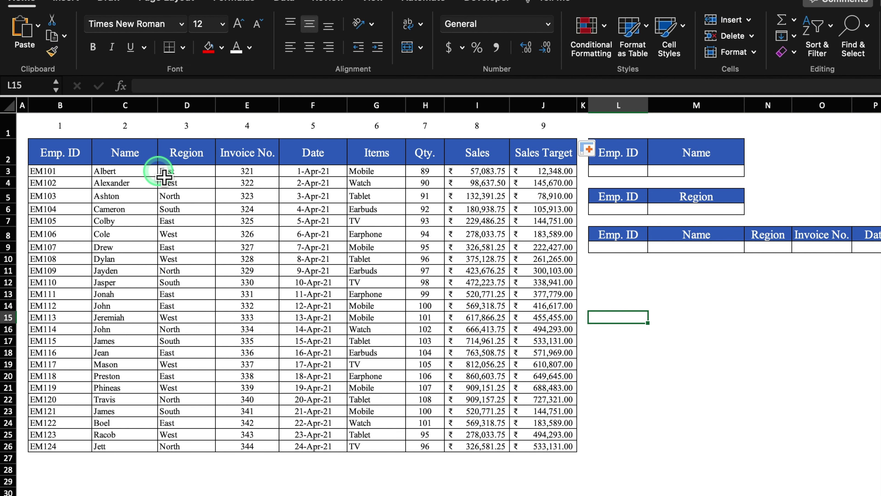
Copy the employee ID from B11 into the Emp. ID cells L3, L6 and L9.
left_click(71, 106)
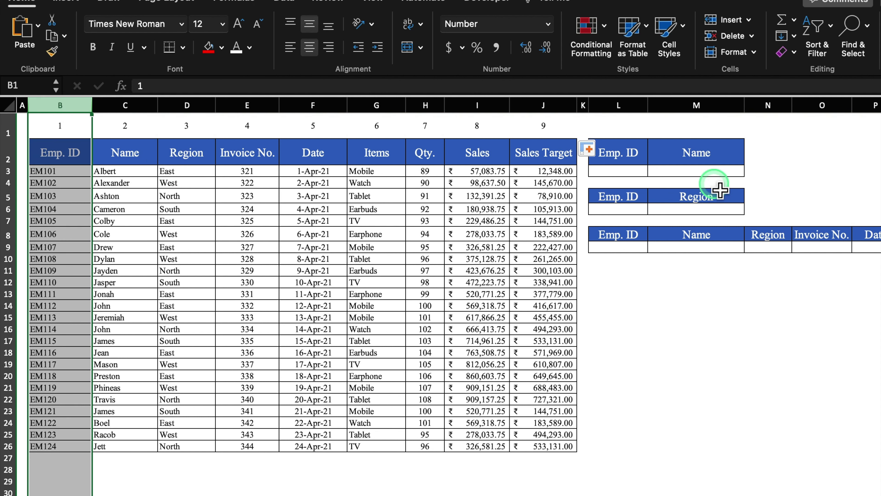
left_click(124, 129)
left_click(617, 170)
left_click(59, 271)
key("super+c")
left_click(629, 174)
key("super+v")
left_click(617, 209)
key("super+v")
left_click(621, 246)
key("super+v")
left_click(669, 307)
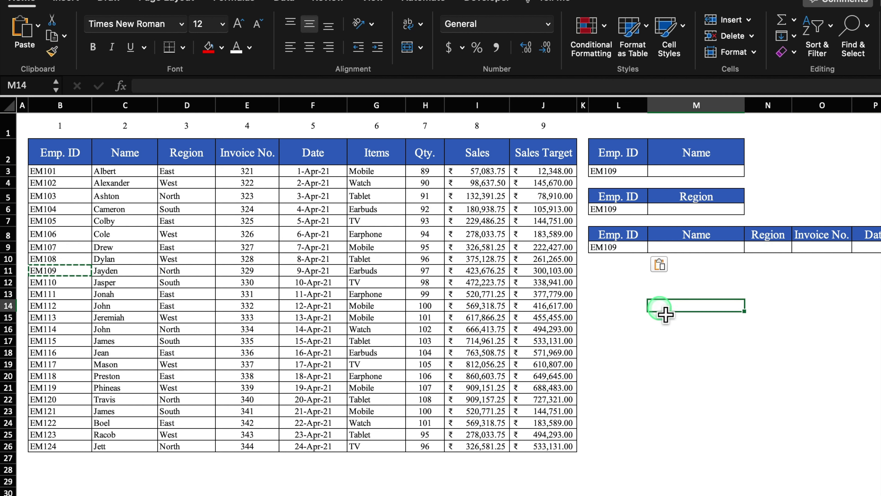
Enter the formula =VLOOKUP(L3,B:J,2,0) in cell M3 to return the name for the employee ID.
left_click(697, 175)
left_click(848, 297)
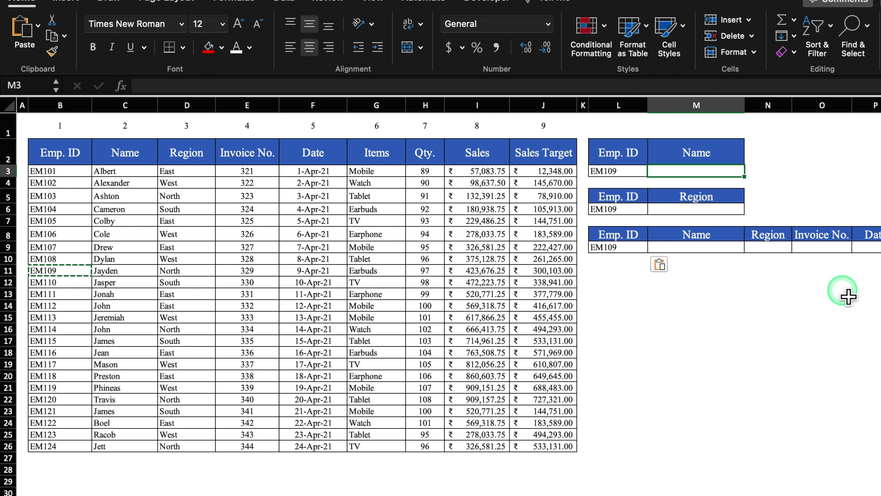
type("=")
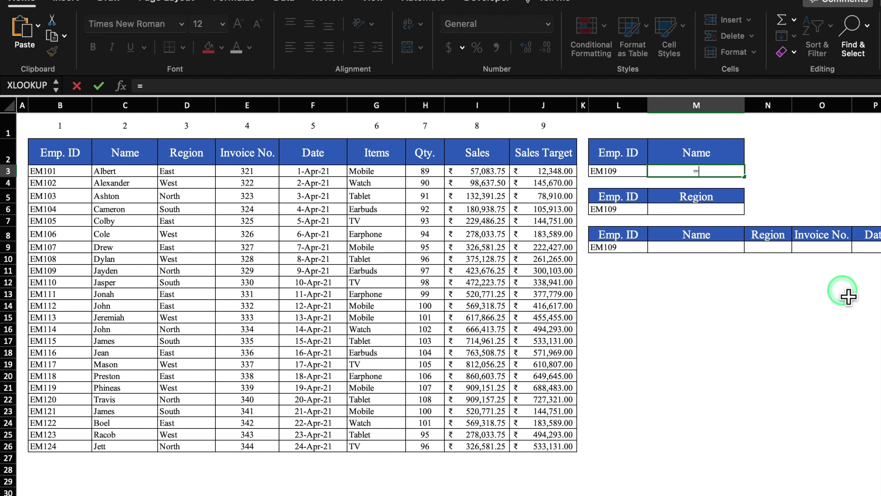
type("vlo")
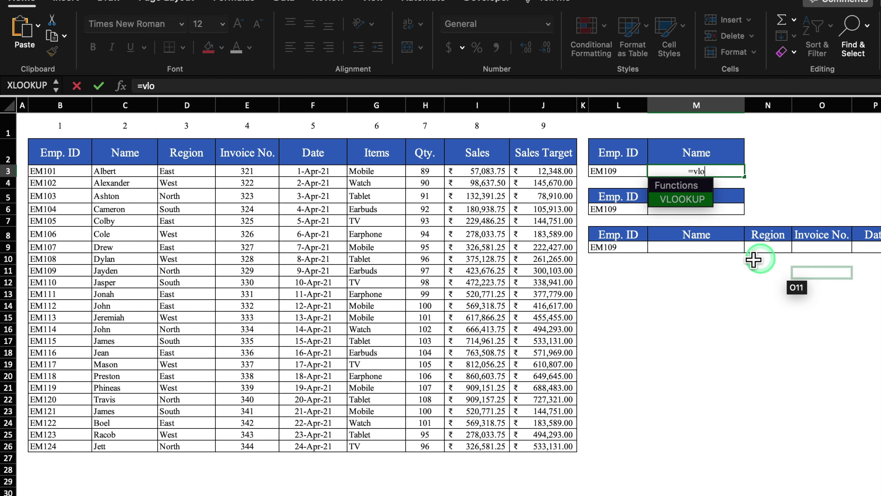
double_click(692, 199)
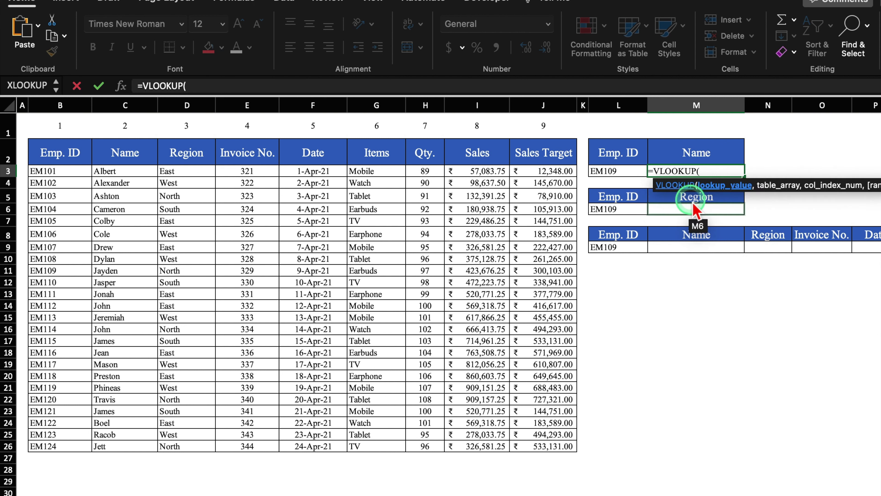
left_click(627, 176)
type(",")
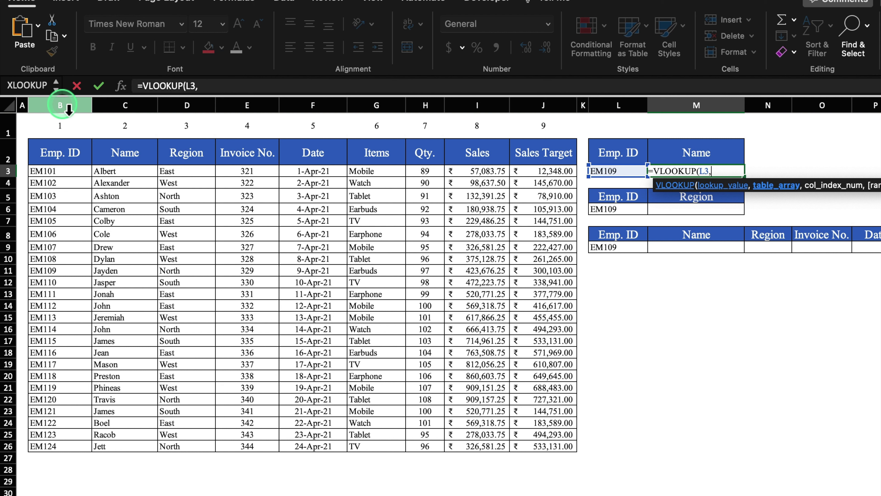
left_click(68, 108)
left_click_drag(69, 108, 545, 133)
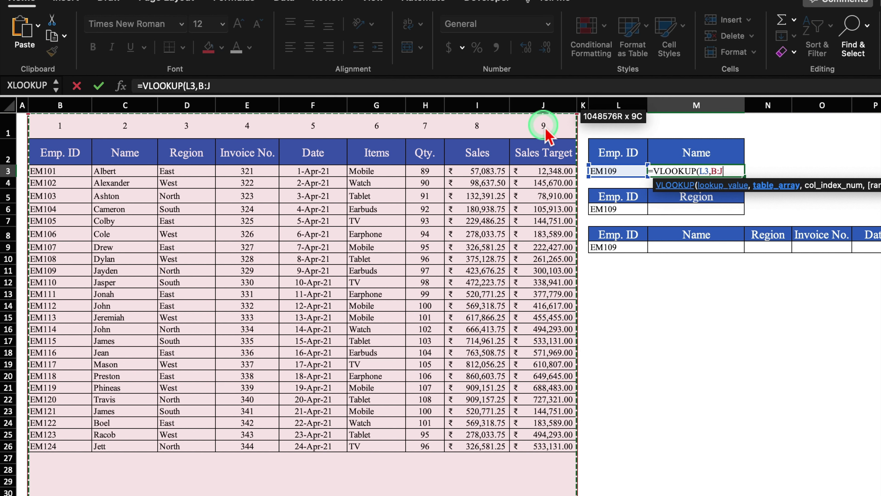
type(",")
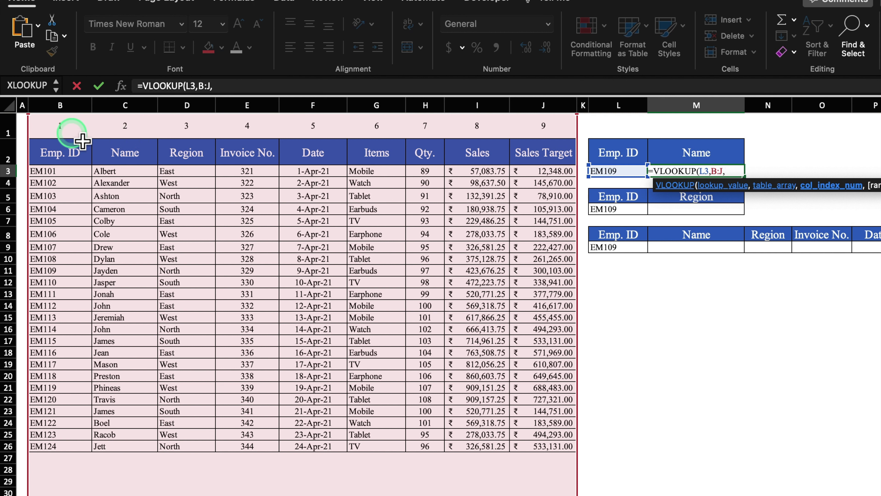
type("2,")
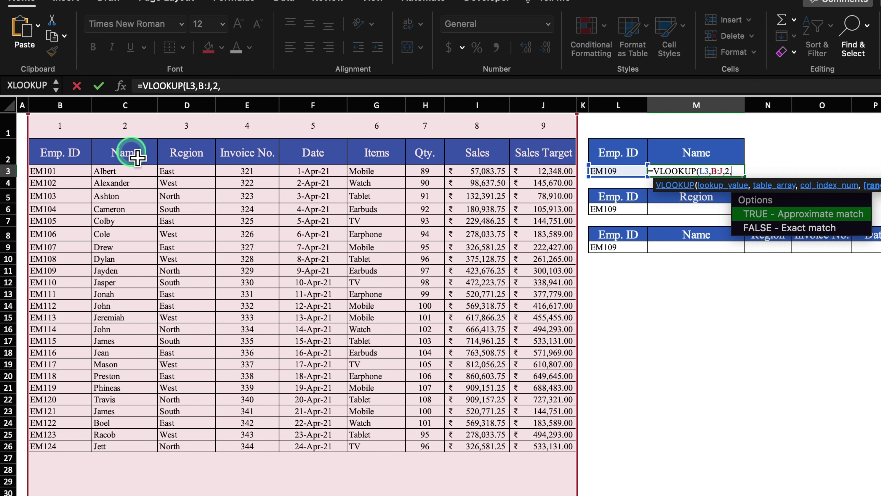
type("0)")
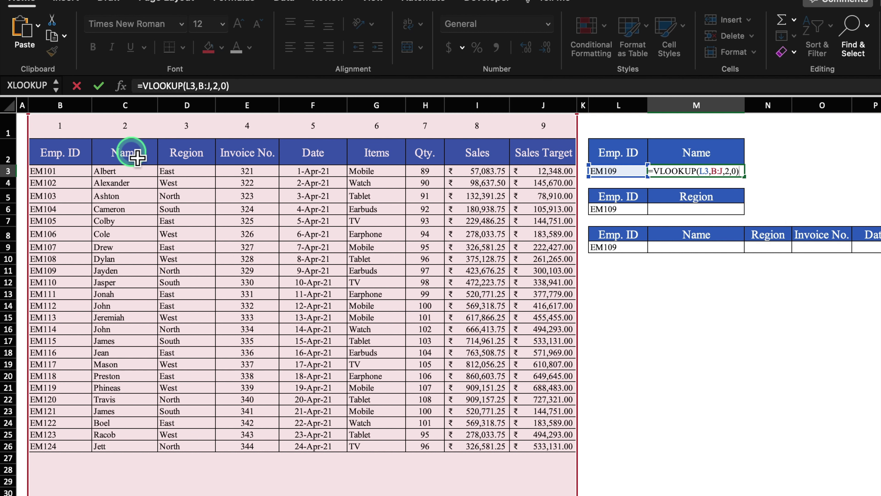
key("Return")
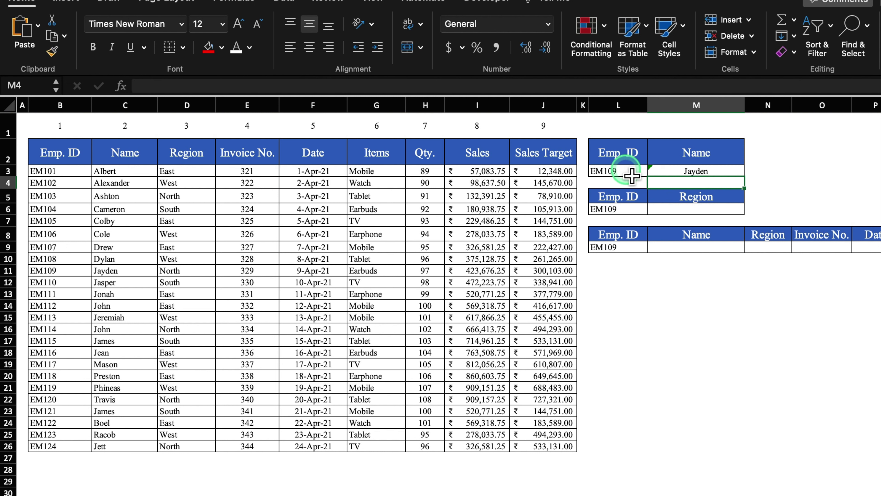
Enter the formula =VLOOKUP(L6,B:J,3,0) in cell M6 to return the region for the employee ID.
key("Down")
key("Down")
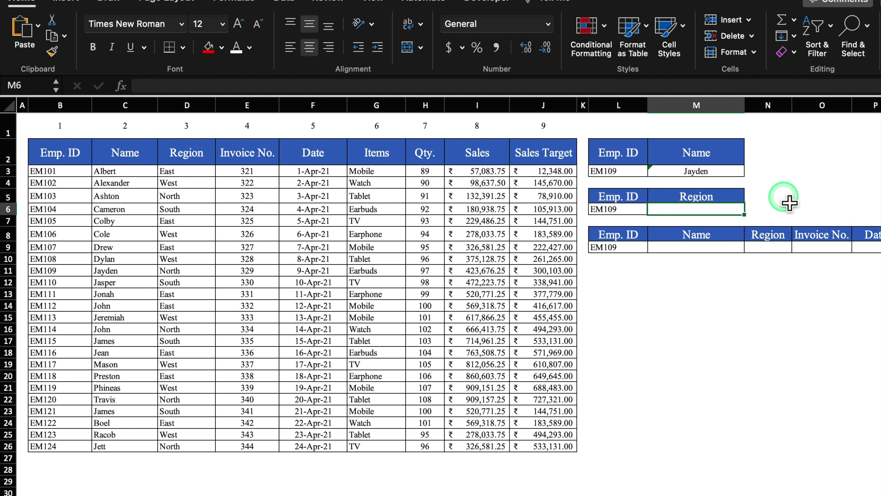
type("=")
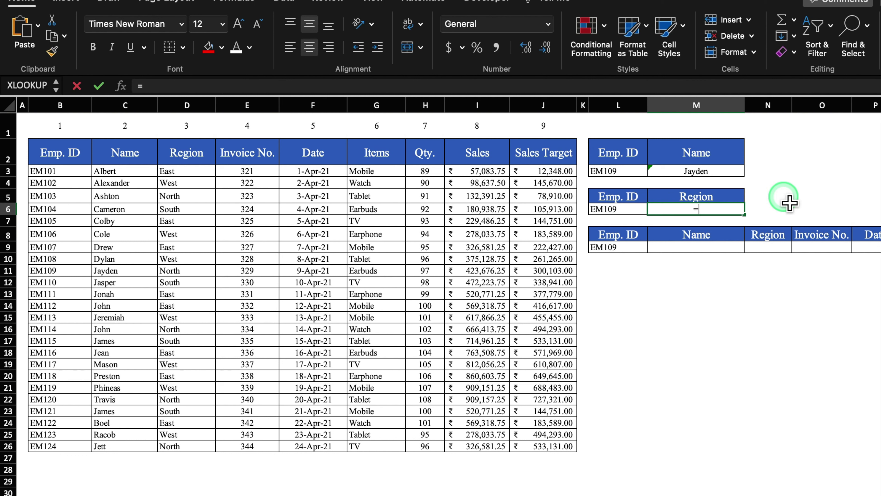
type("vlo")
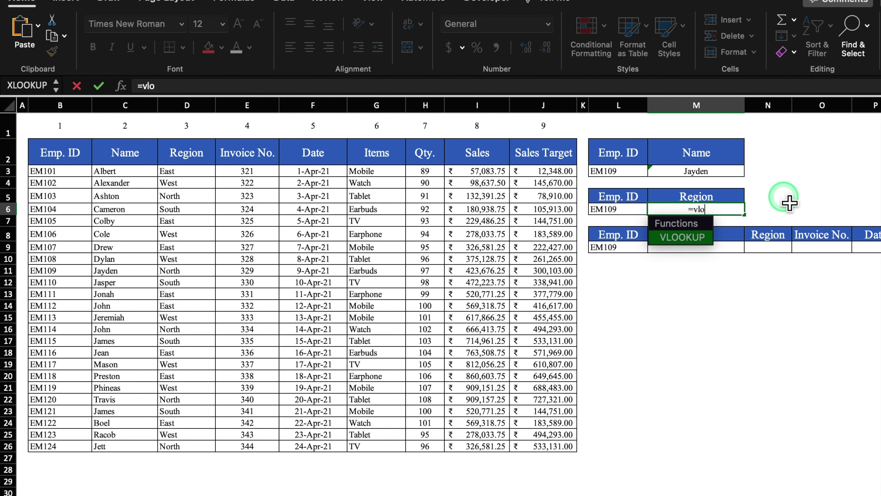
double_click(685, 237)
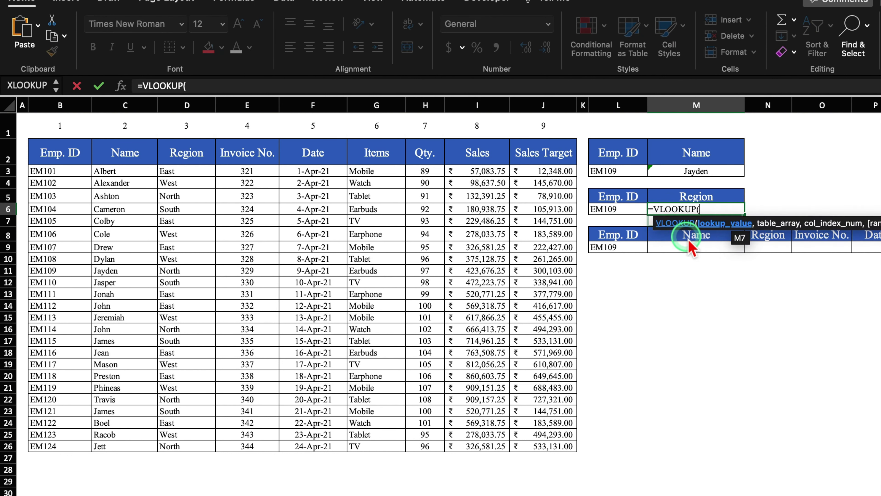
left_click(624, 210)
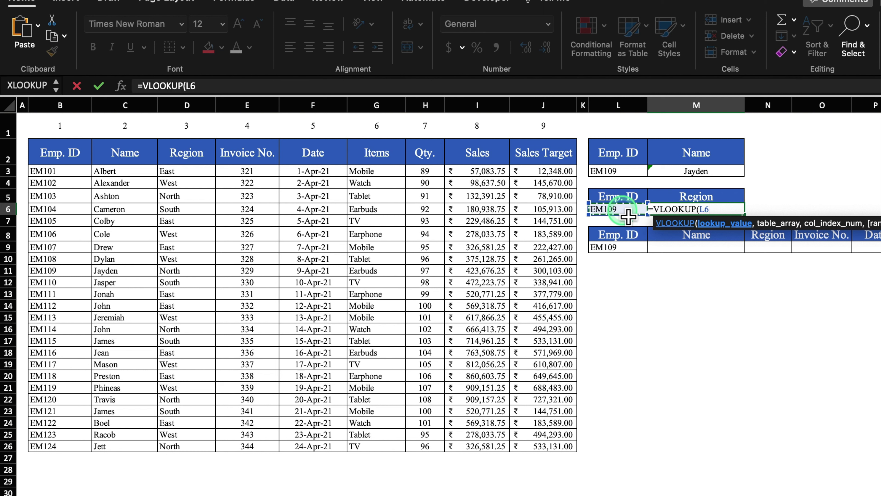
type(",")
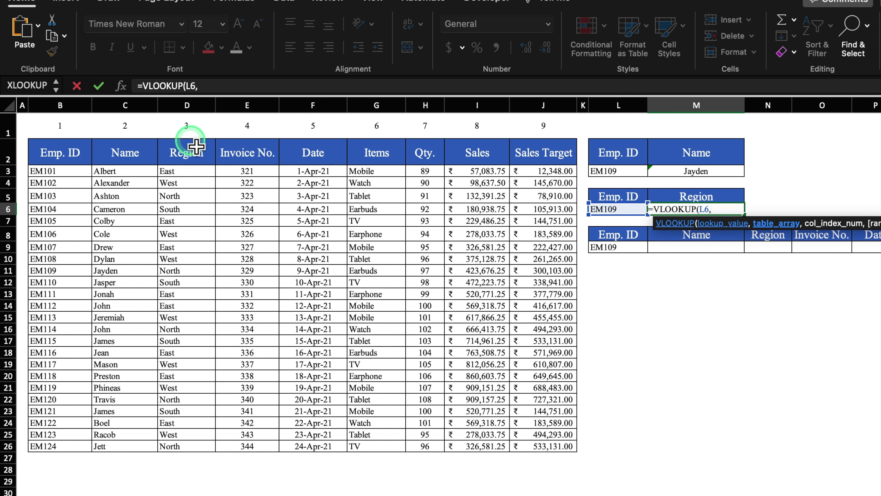
left_click(62, 105)
left_click_drag(61, 105, 572, 142)
left_click(720, 208)
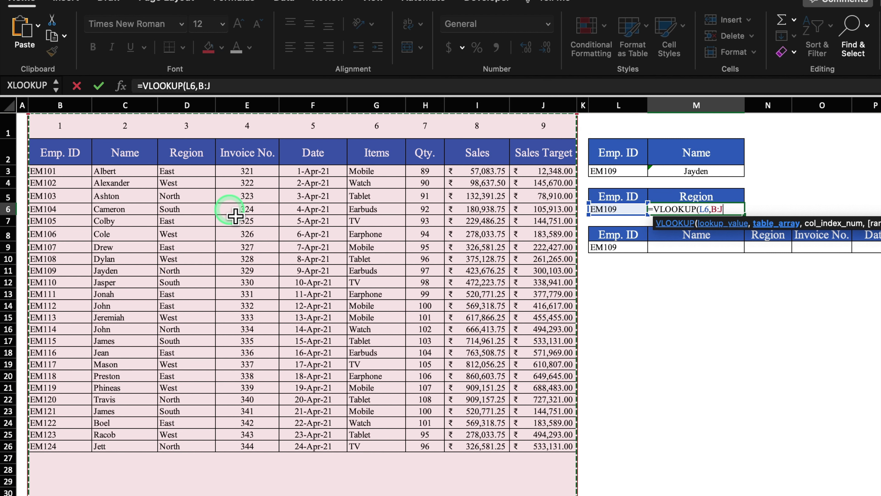
type(",3")
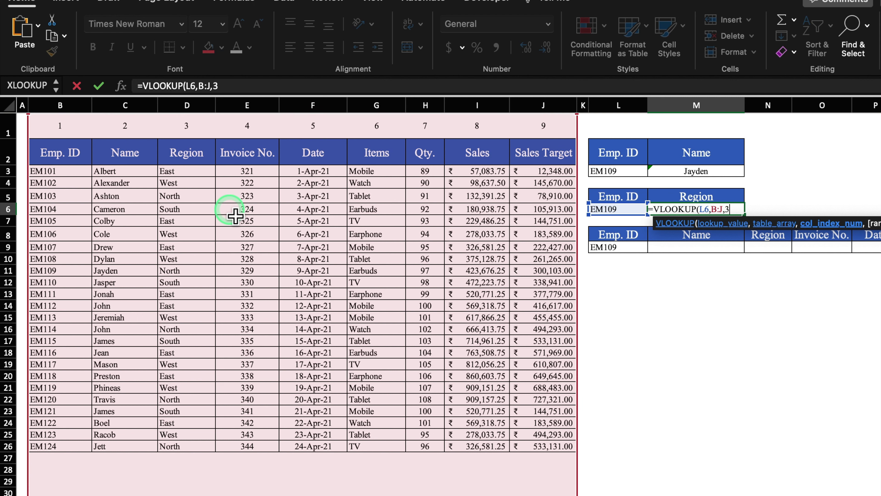
type(",0")
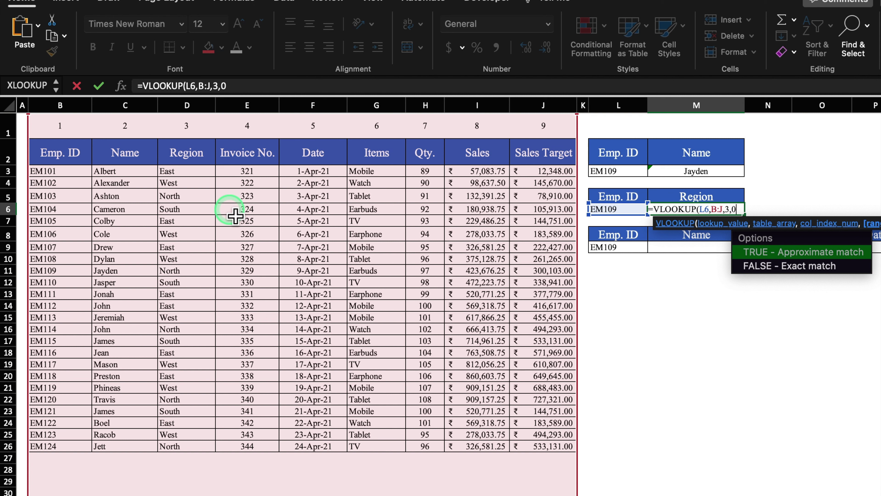
type(")")
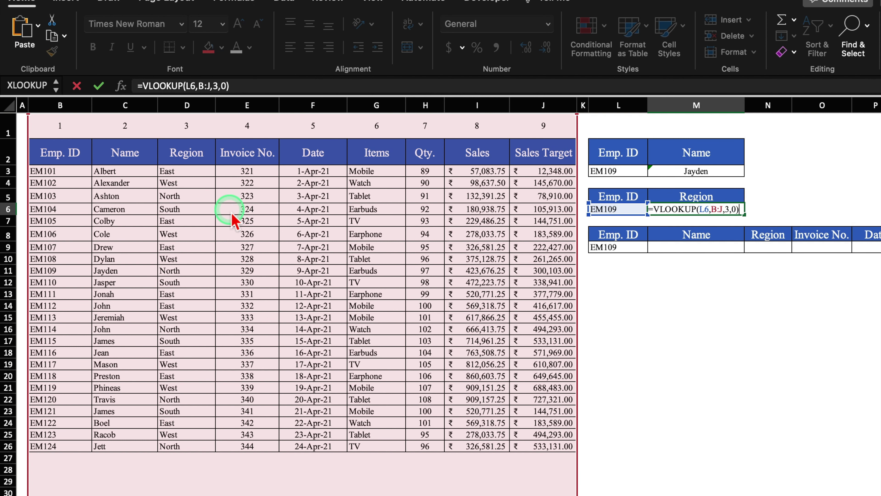
key("Return")
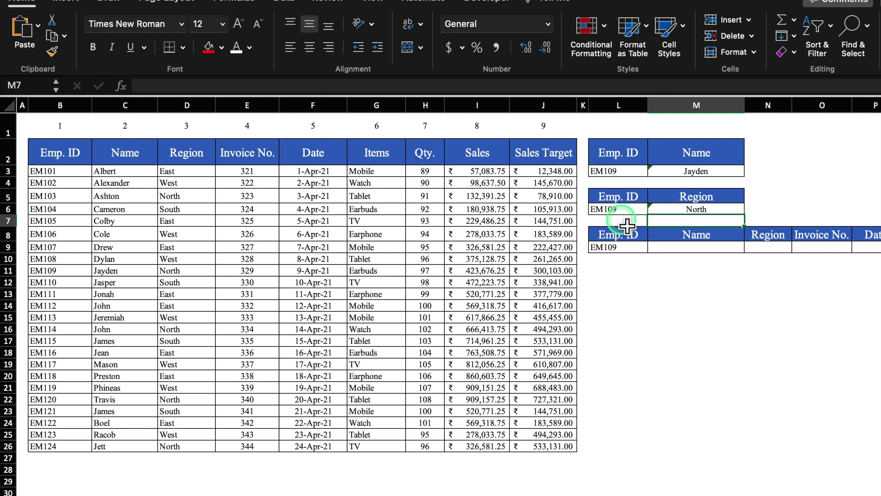
Write the formula =VLOOKUP($L$9,$B:$J,2,0) in cell M9, with absolute references, to return the name for the employee ID.
left_click(679, 249)
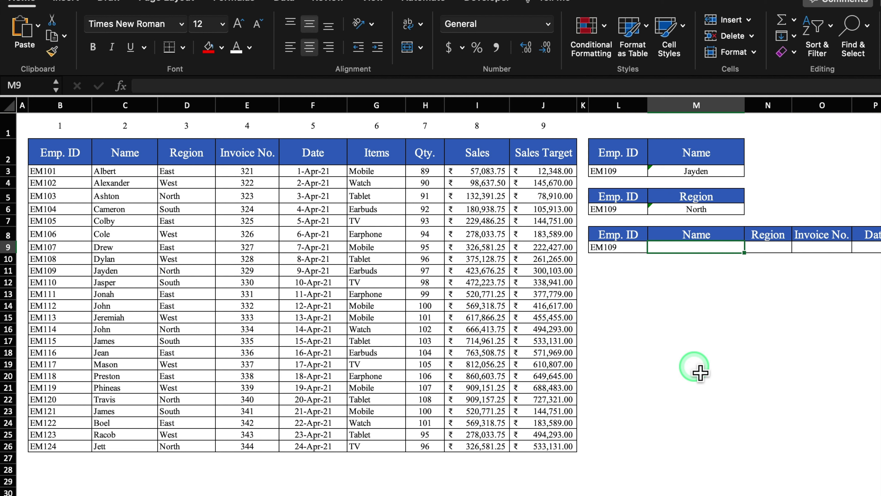
type("=vlo")
double_click(669, 278)
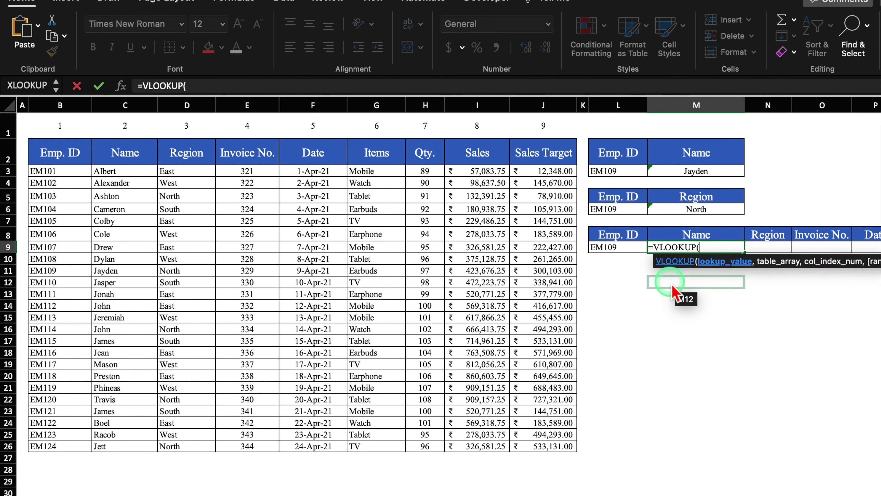
left_click(621, 251)
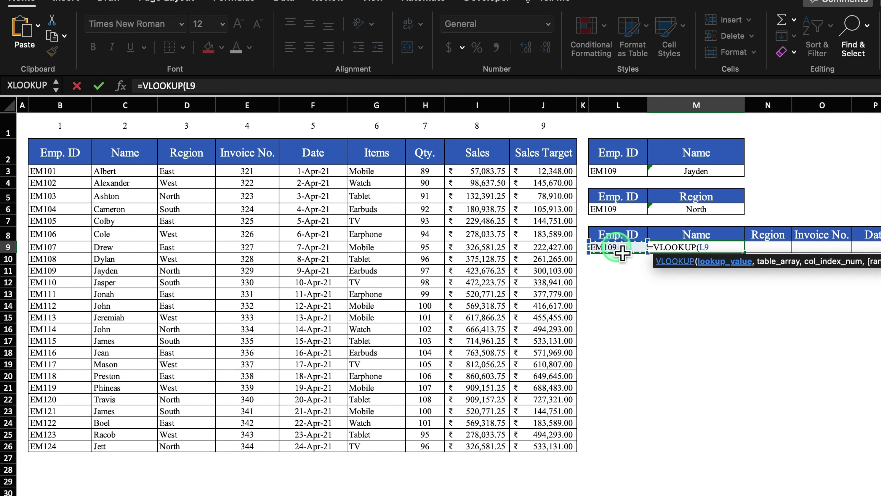
key("F4")
type(",")
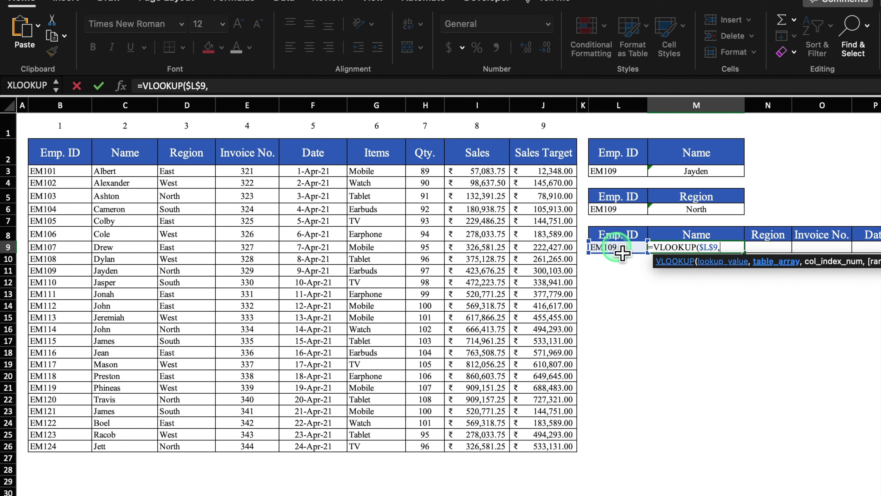
left_click_drag(61, 105, 567, 135)
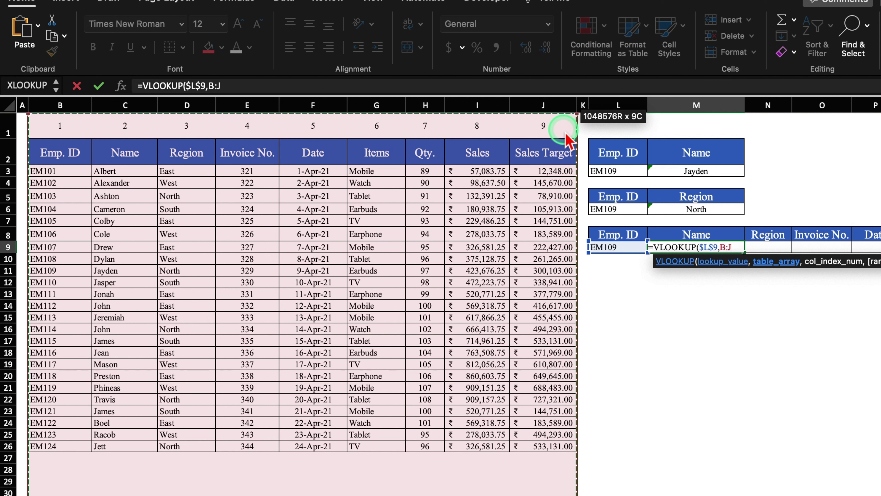
key("F4")
type(",")
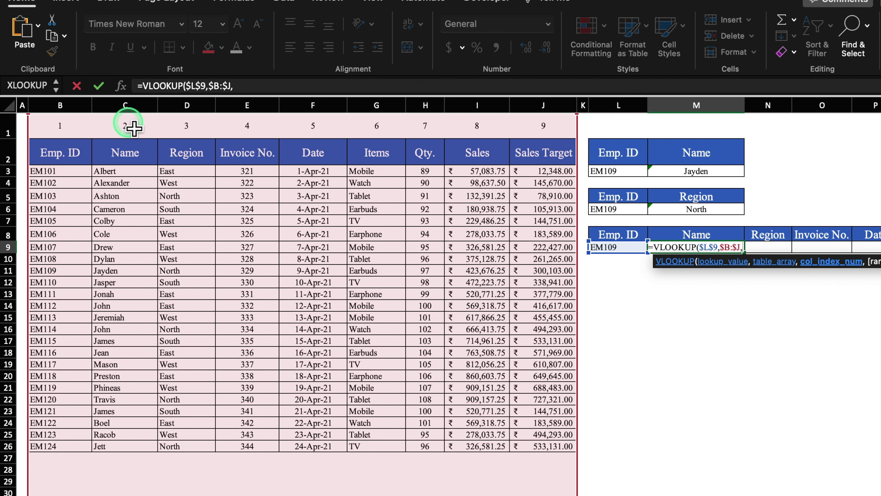
type("2")
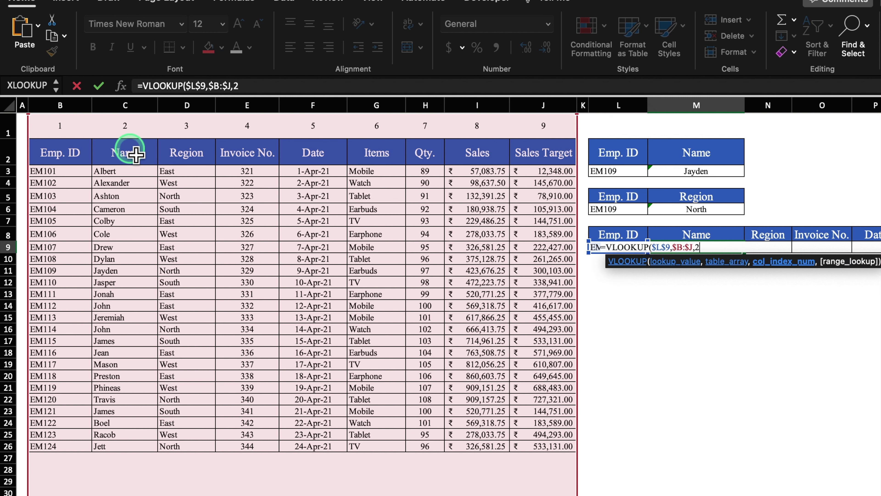
type(",0")
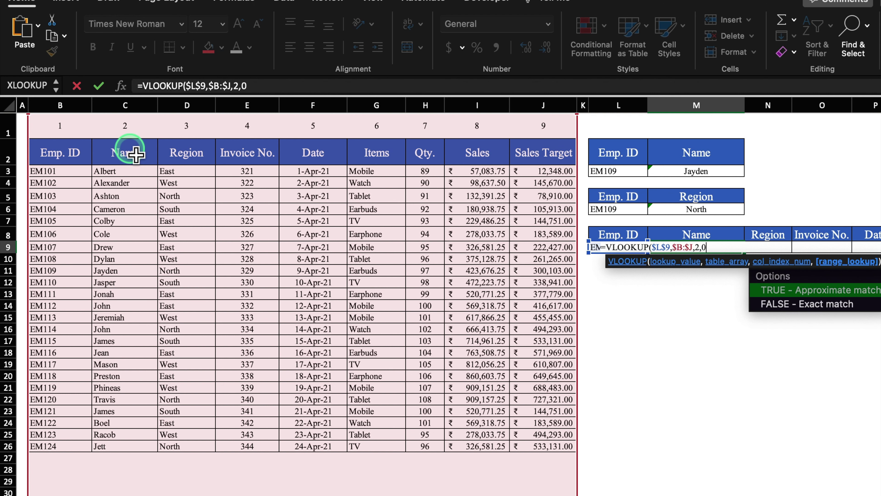
type(")")
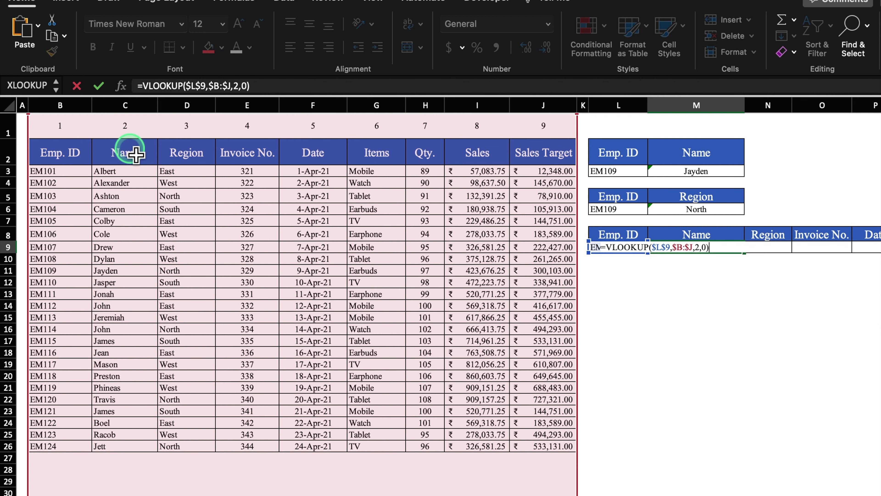
Enter =VLOOKUP($L$9,$B:$J,2,0) in M9 and fill it across row 9 through the Sales column.
key("Return")
key("Up")
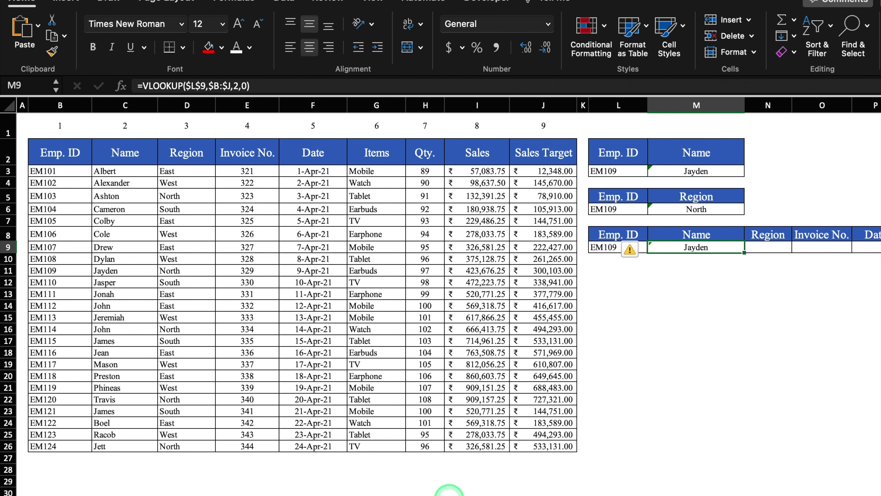
scroll(448, 490, "right", 3)
scroll(594, 488, "right", 2)
left_click_drag(592, 254, 867, 249)
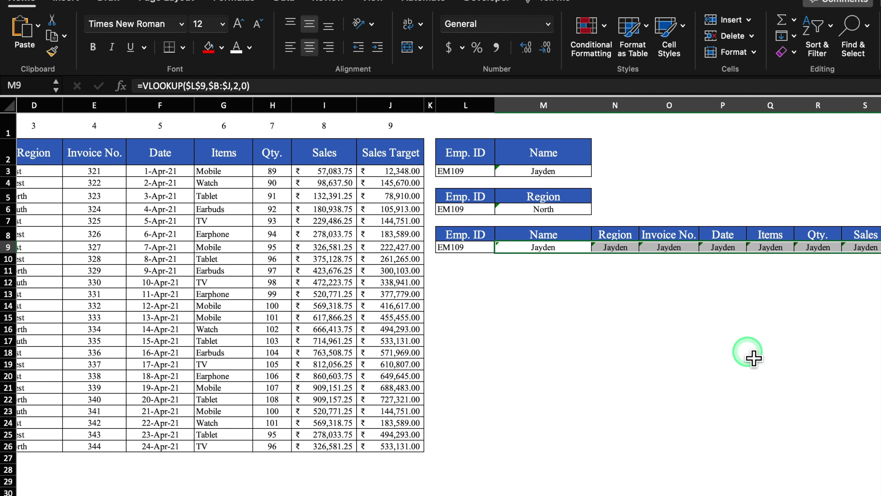
left_click(751, 357)
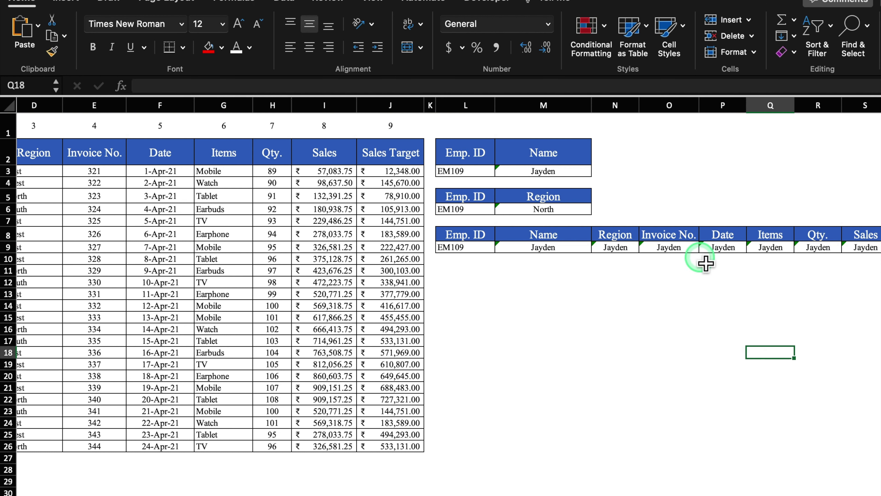
Set the column index of the VLOOKUP in N9, under Region, to 3.
left_click(621, 250)
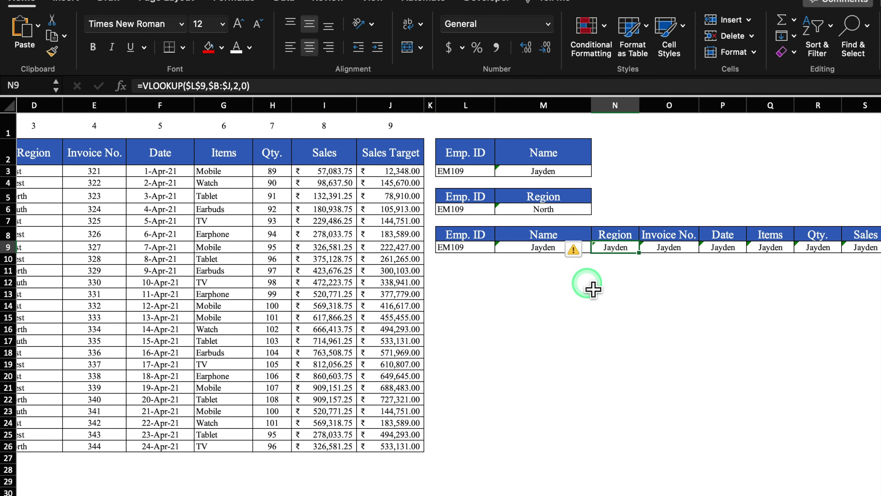
left_click(237, 86)
key("BackSpace")
type("3")
key("Return")
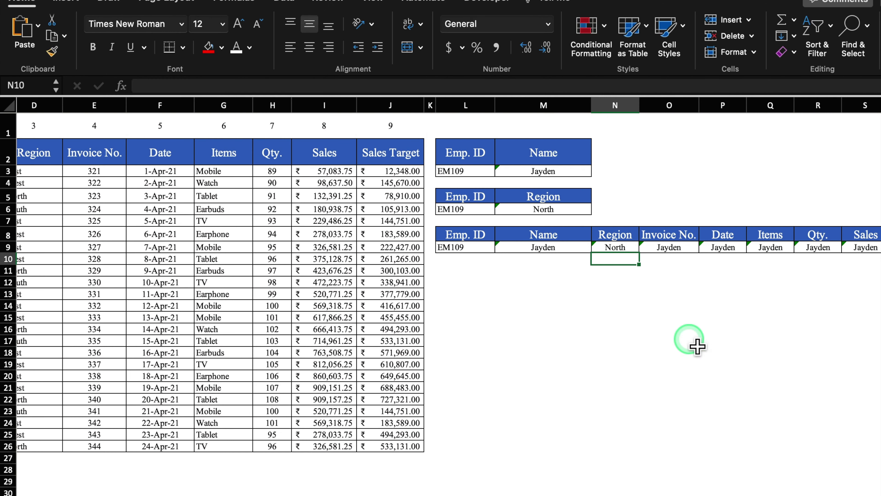
Set the column index of the VLOOKUP in O9, under Invoice No., to 4.
left_click(680, 250)
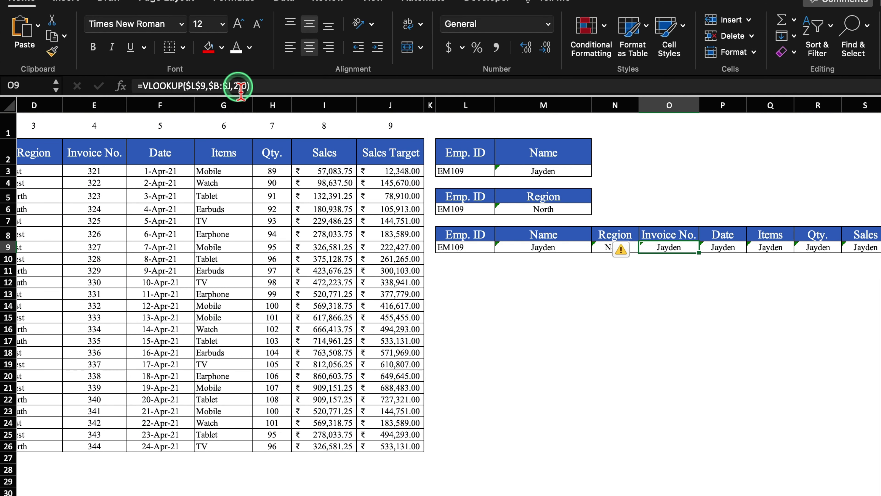
left_click(238, 86)
key("BackSpace")
type("4")
key("Return")
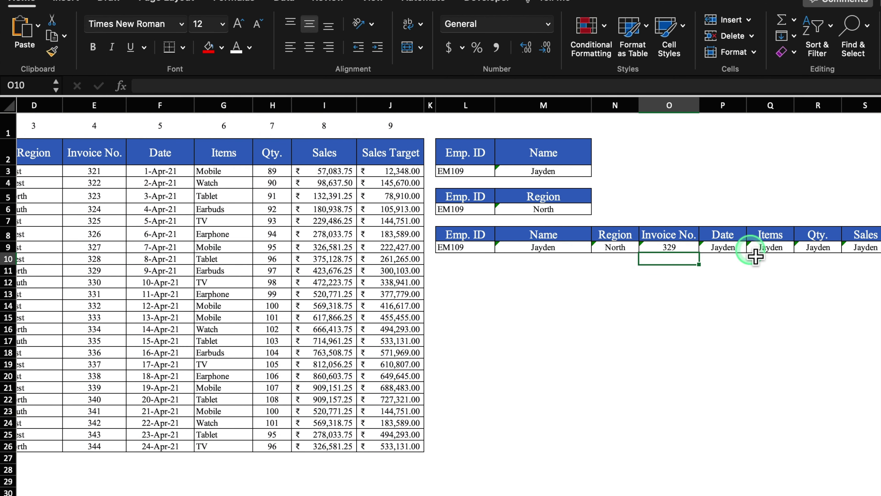
Set the column index of the VLOOKUP in P9, under Date, to 5.
left_click(729, 247)
left_click(238, 86)
key("BackSpace")
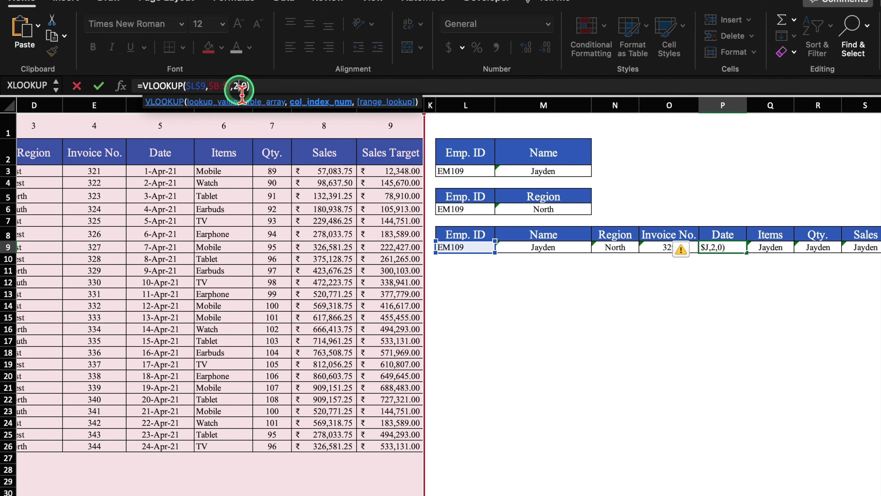
type("5")
key("Return")
Format cell P9 as a date using the 14-Mar-12 type.
left_click(724, 248)
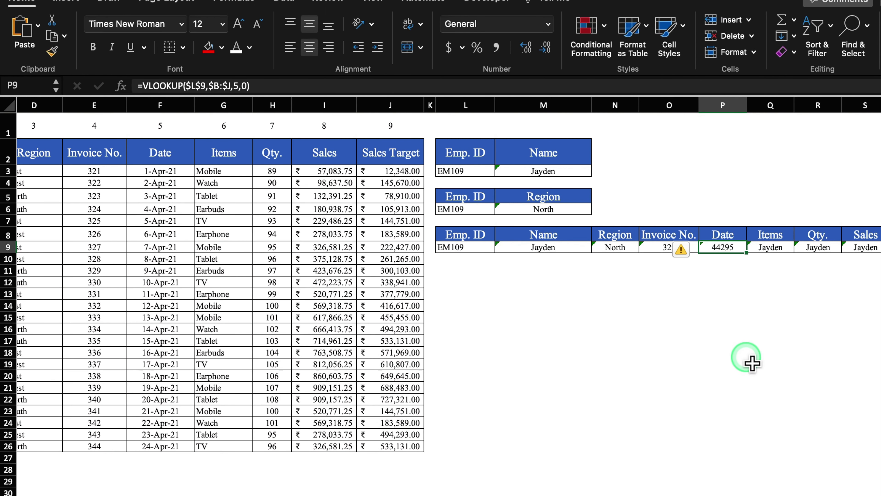
right_click(725, 252)
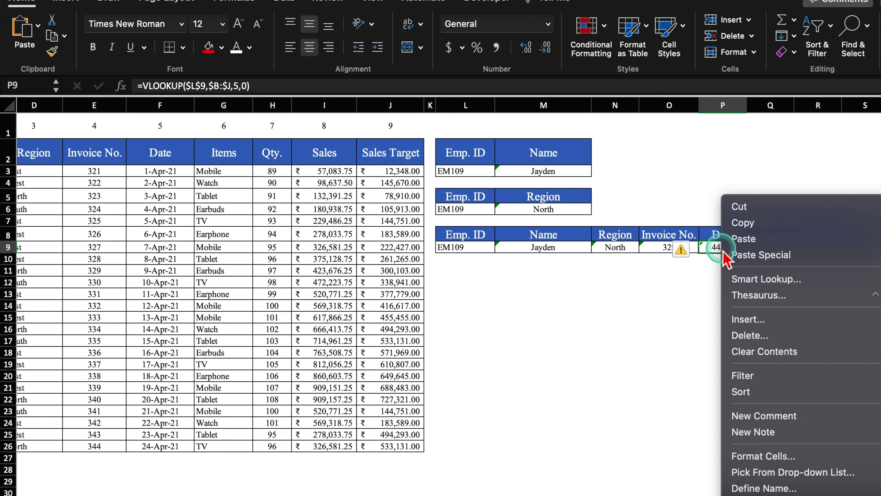
left_click(779, 455)
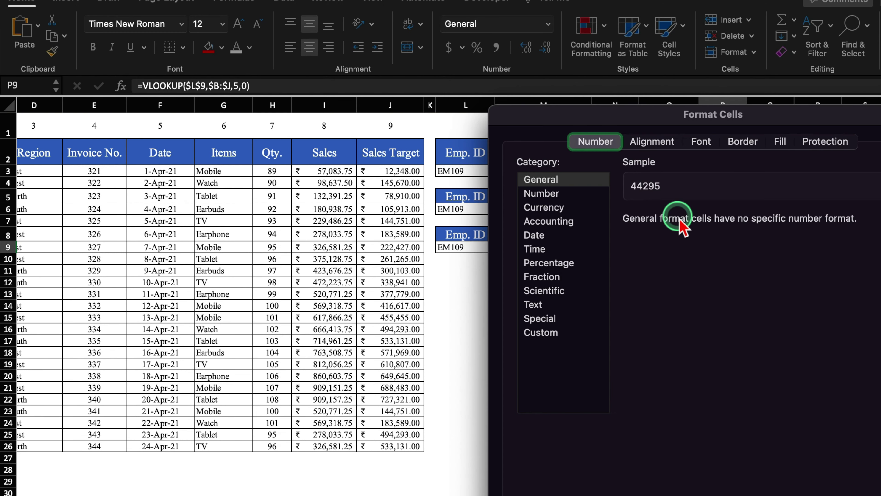
left_click_drag(745, 114, 620, 38)
left_click(411, 159)
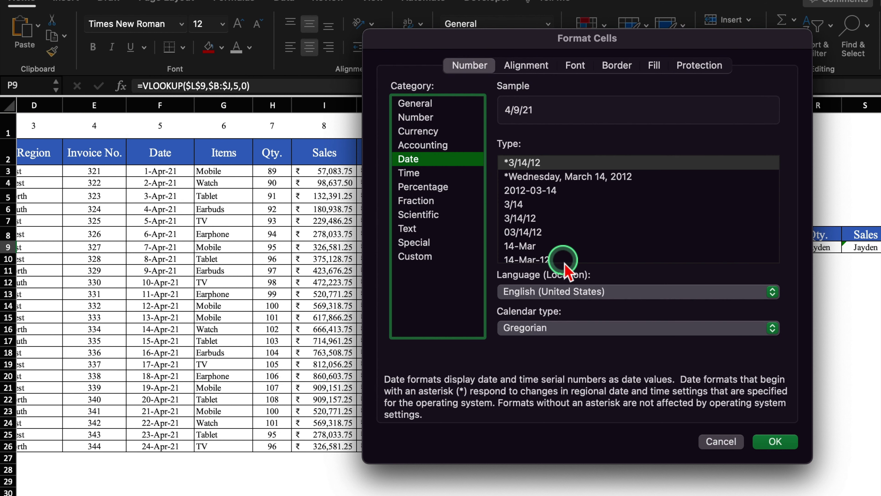
left_click(524, 259)
left_click(776, 442)
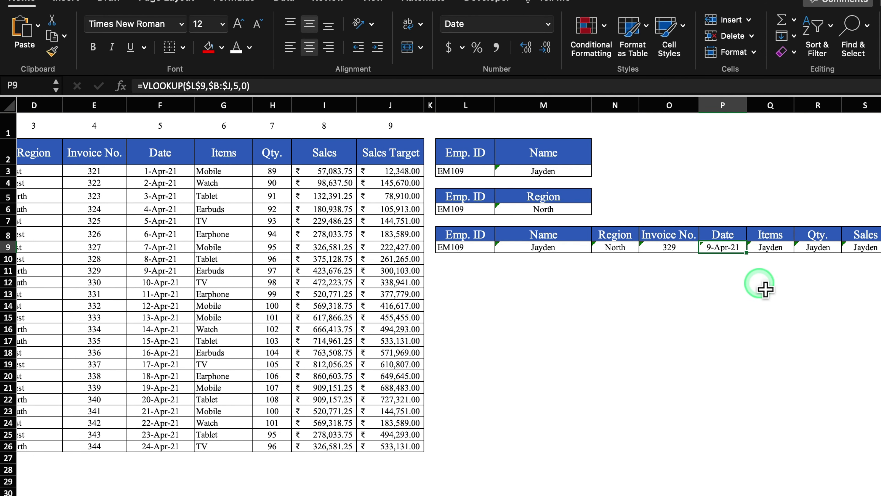
Set the column index of the VLOOKUP in Q9, under Items, to 6.
left_click(740, 247)
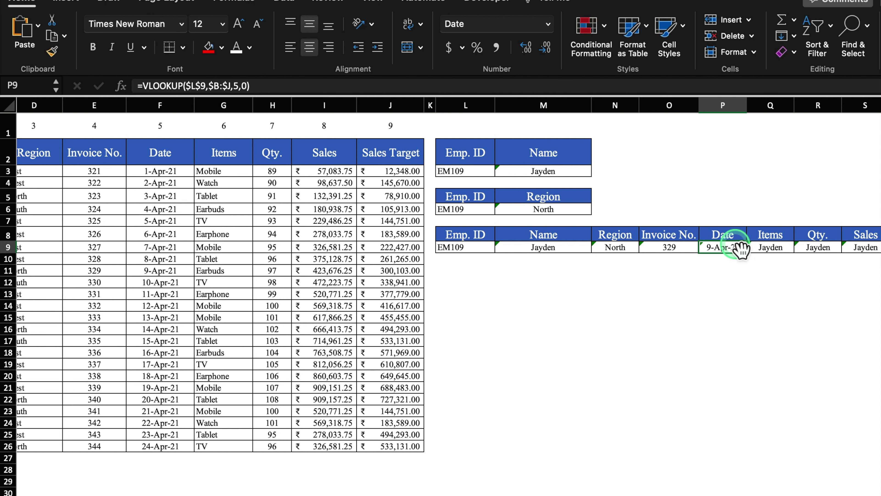
key("Right")
left_click(235, 86)
key("BackSpace")
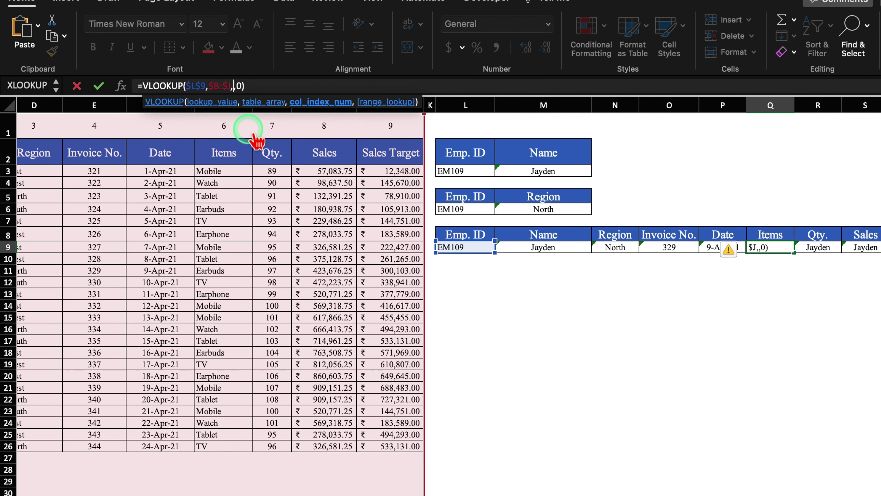
type("6")
key("Return")
Set the column index of the VLOOKUP in R9, under Qty., to 7.
left_click(809, 246)
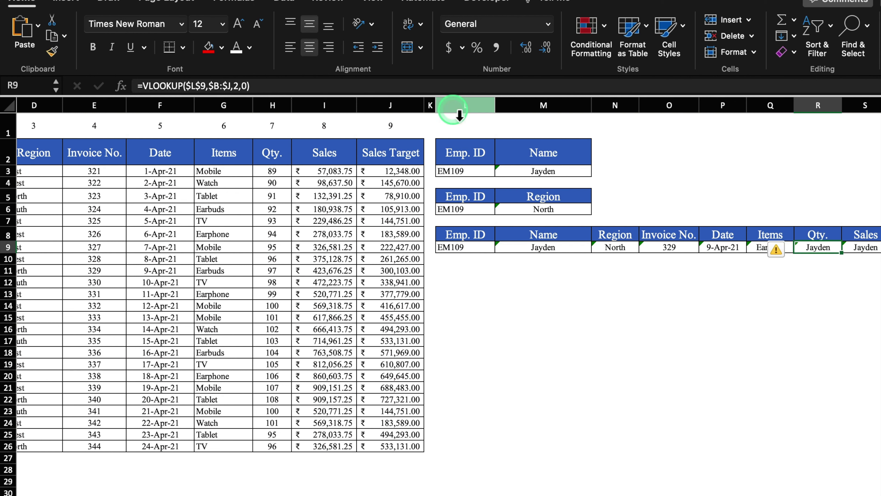
left_click(241, 87)
key("BackSpace")
type("7")
key("Return")
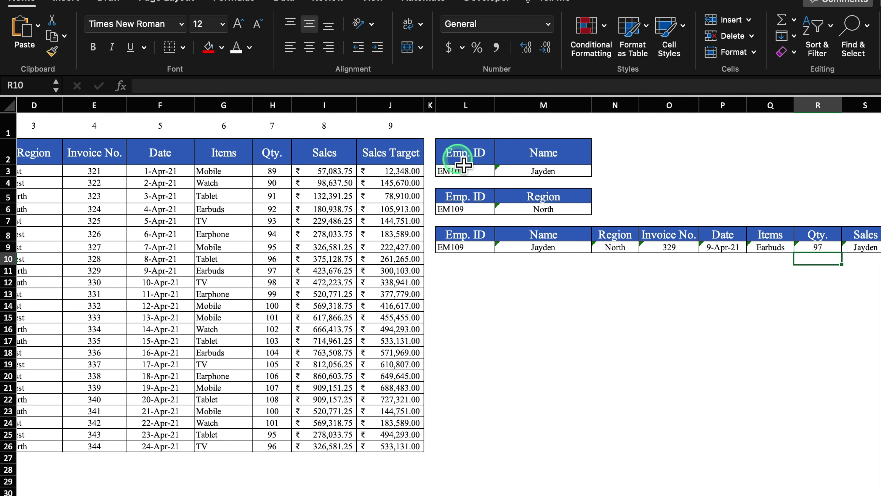
Set the column index of the VLOOKUP in S9, under Sales, to 8.
left_click(865, 247)
left_click(241, 85)
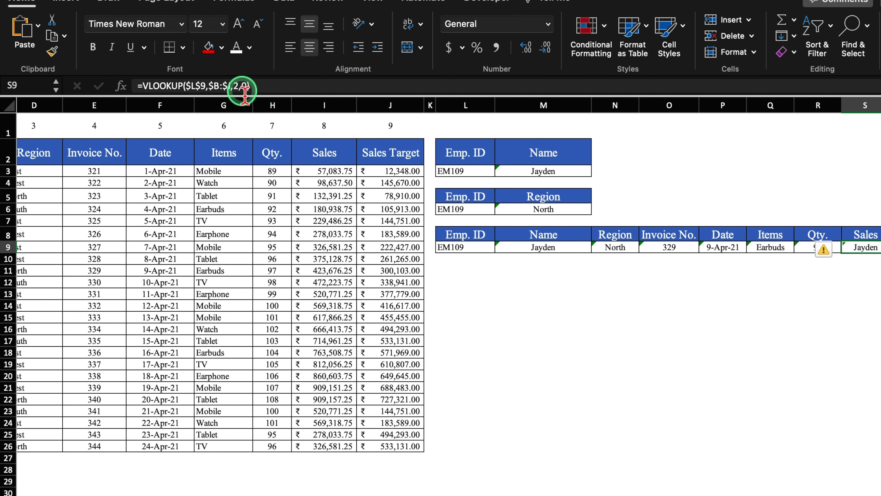
key("BackSpace")
type("8")
key("Return")
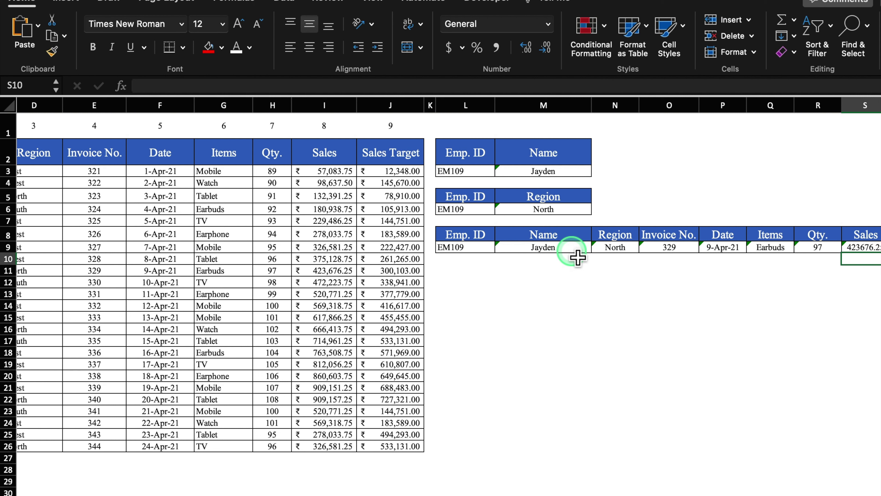
Copy the row 8 headers from Name through Sales and paste them starting at L12 for a new lookup table.
left_click_drag(557, 233, 862, 243)
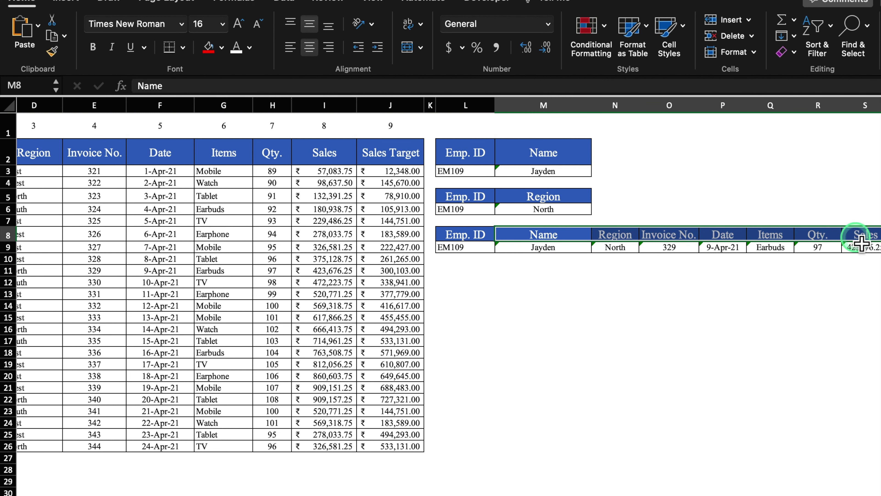
key("super+c")
left_click(451, 283)
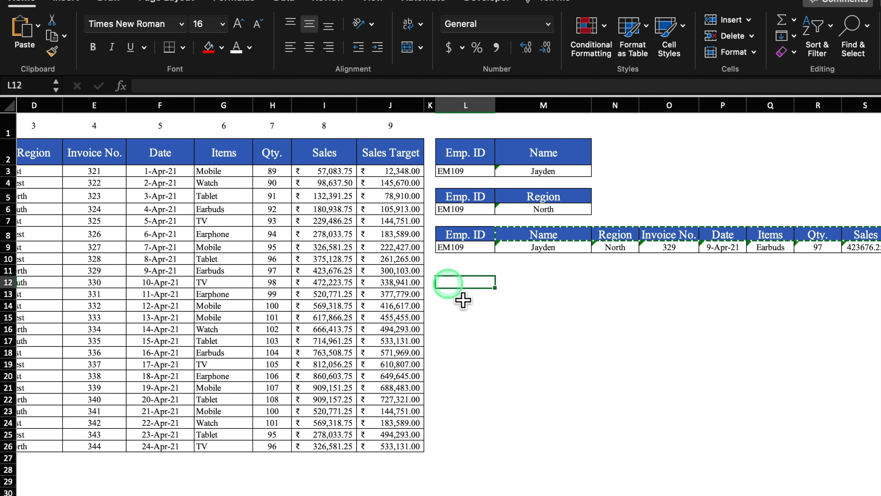
key("super+v")
Copy the employee name from C8 into L13, under the new table's Name header.
left_click(478, 297)
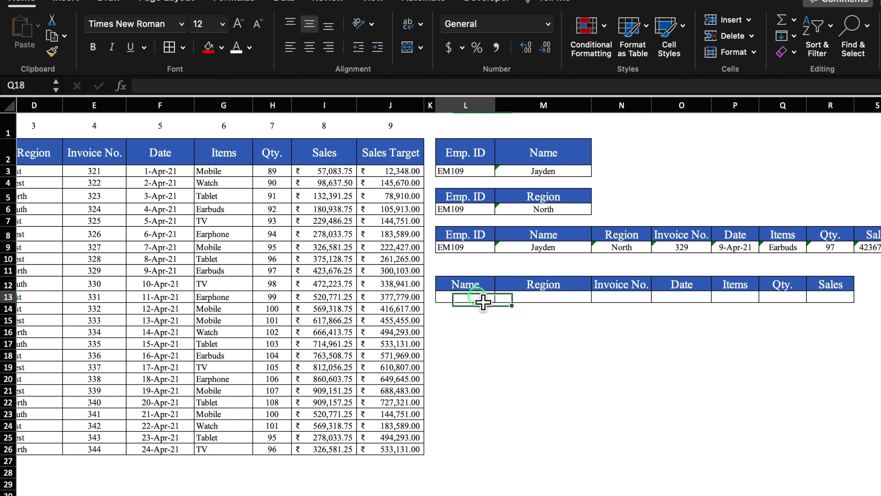
scroll(434, 490, "left", 4)
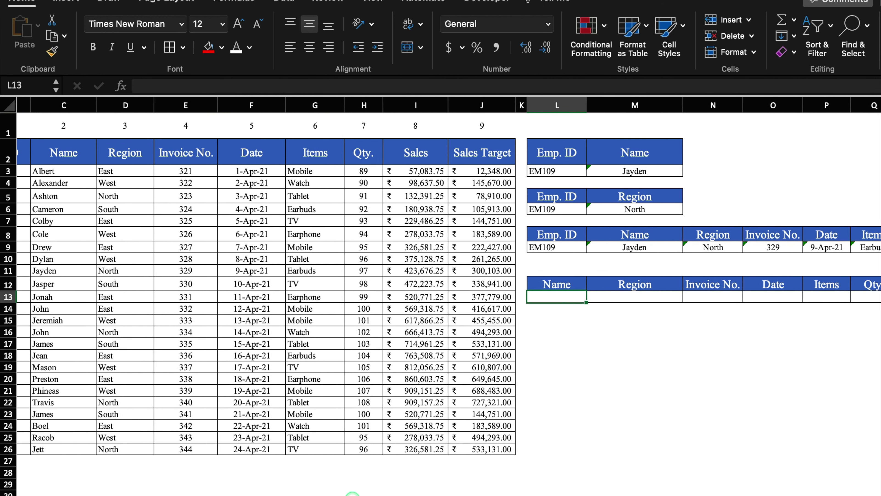
left_click(91, 236)
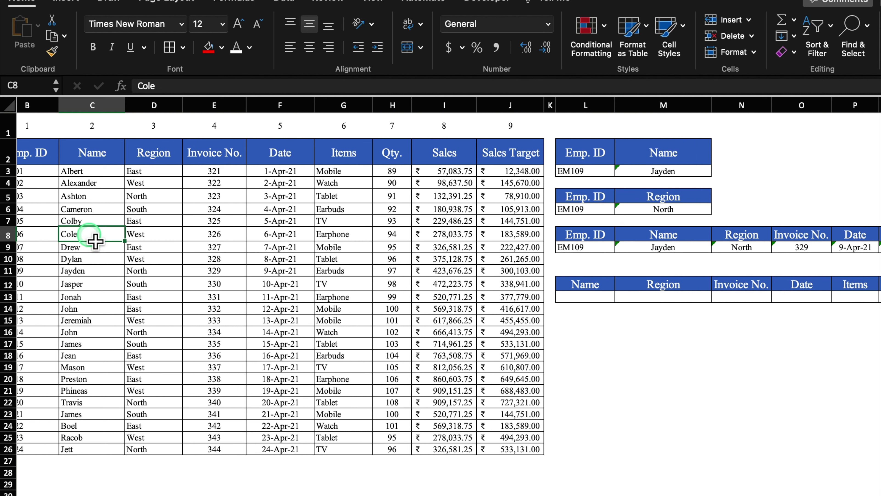
key("super+c")
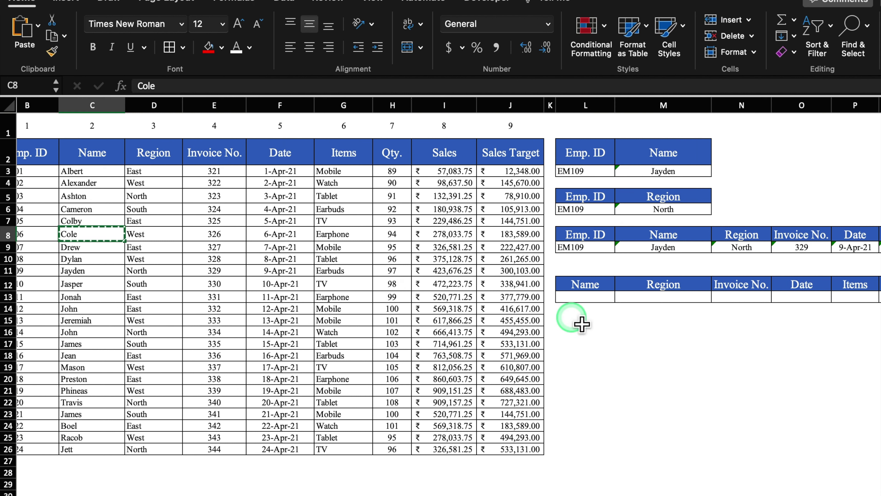
left_click(601, 301)
key("Return")
Clear the column numbers from row 1 above the data table.
key("ctrl+Home")
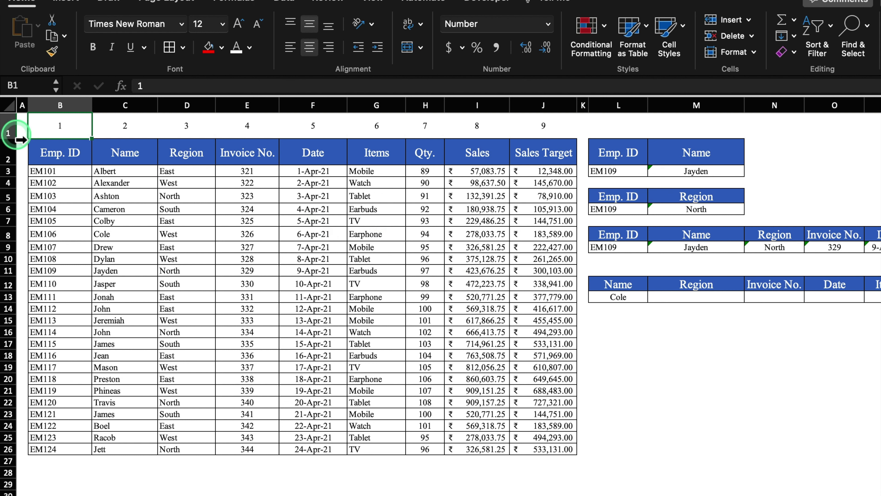
left_click(9, 132)
key("Delete")
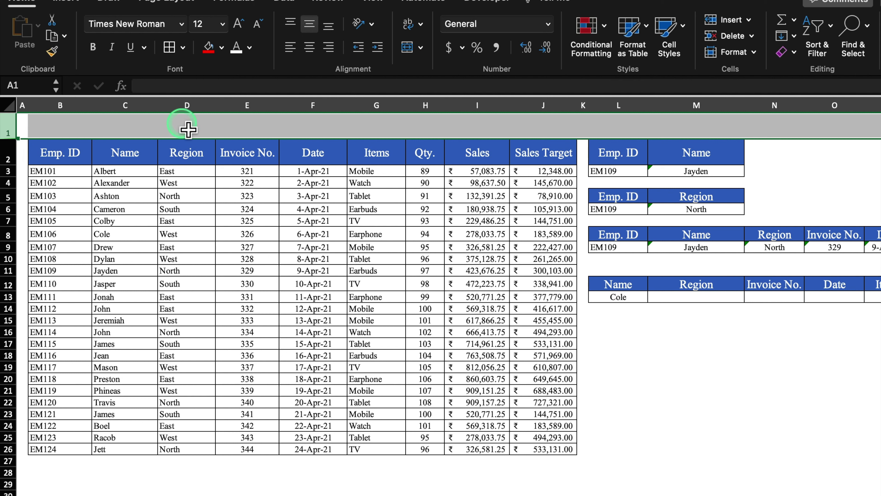
Number the data columns in row 1 as a series from 1 in C1 to 8 in J1.
left_click(143, 127)
type("1")
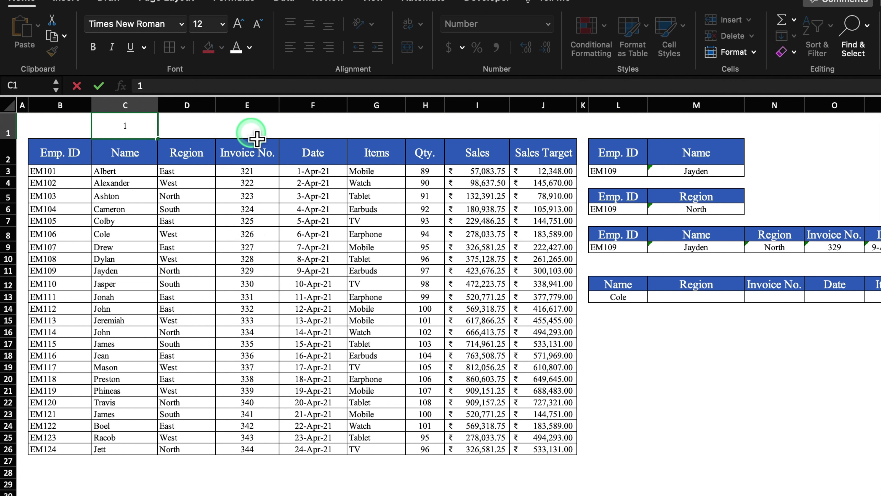
left_click(158, 138)
left_click_drag(165, 145, 573, 139)
left_click(591, 148)
left_click(617, 185)
left_click(676, 391)
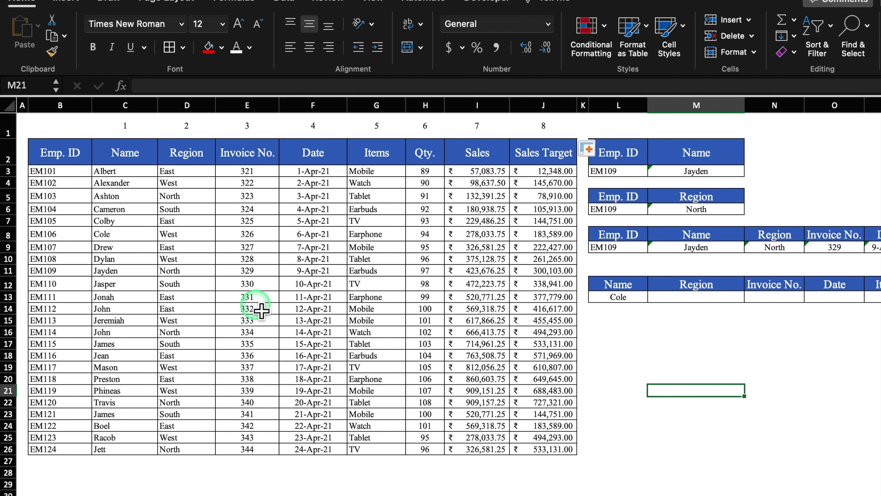
Start a VLOOKUP formula in M13 with the absolute reference $L$13 as the lookup value.
left_click(694, 297)
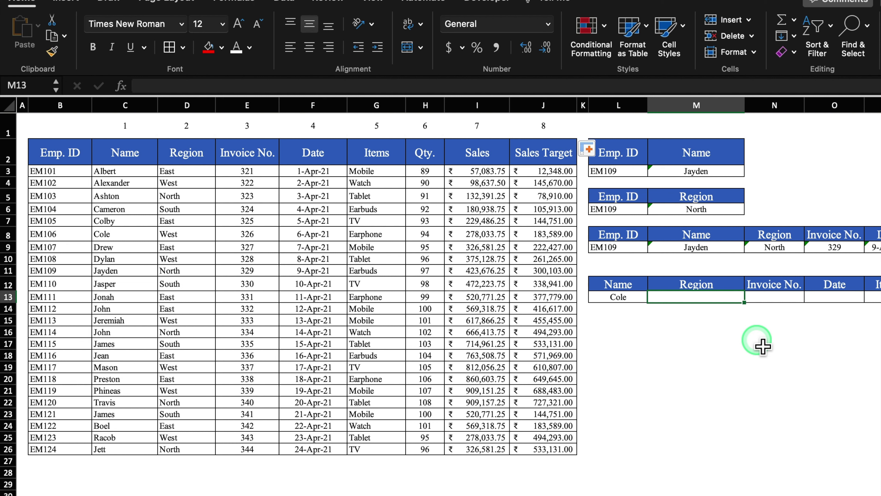
type("=")
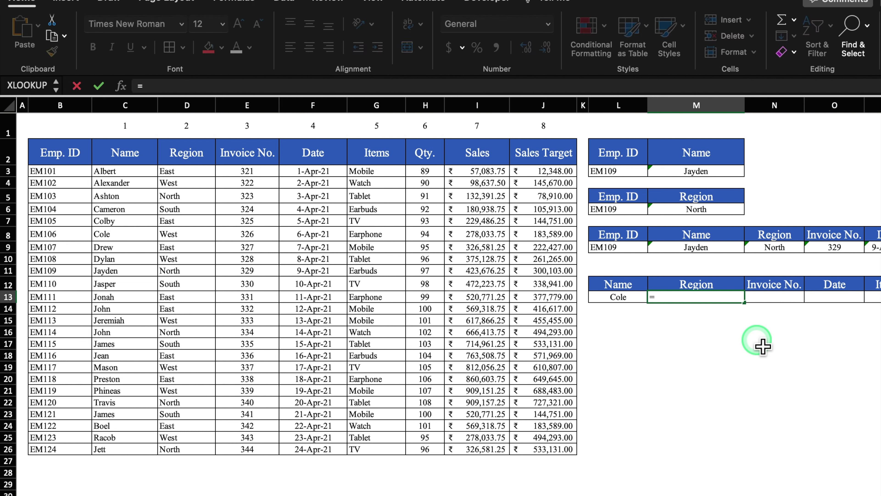
type("vlo")
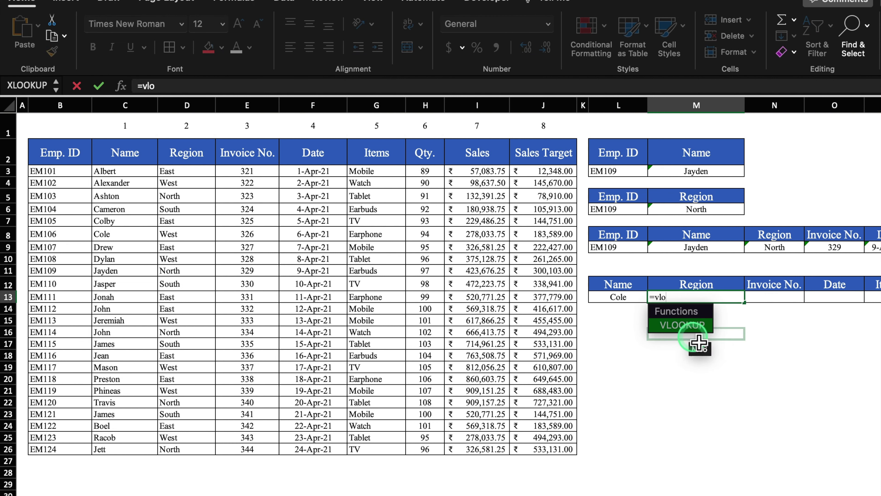
double_click(693, 327)
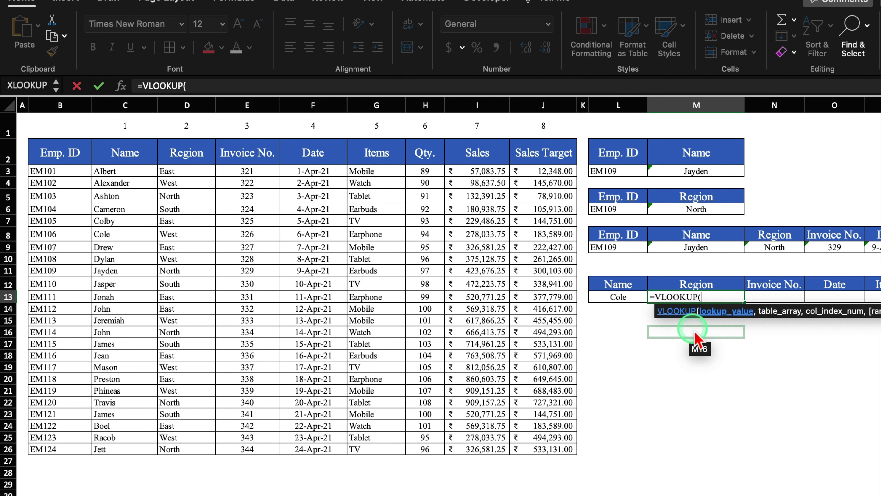
left_click(617, 299)
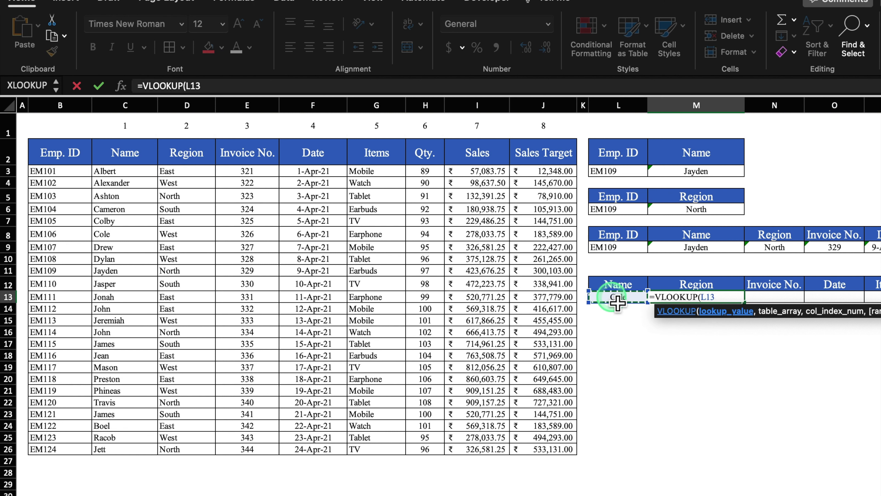
type(",")
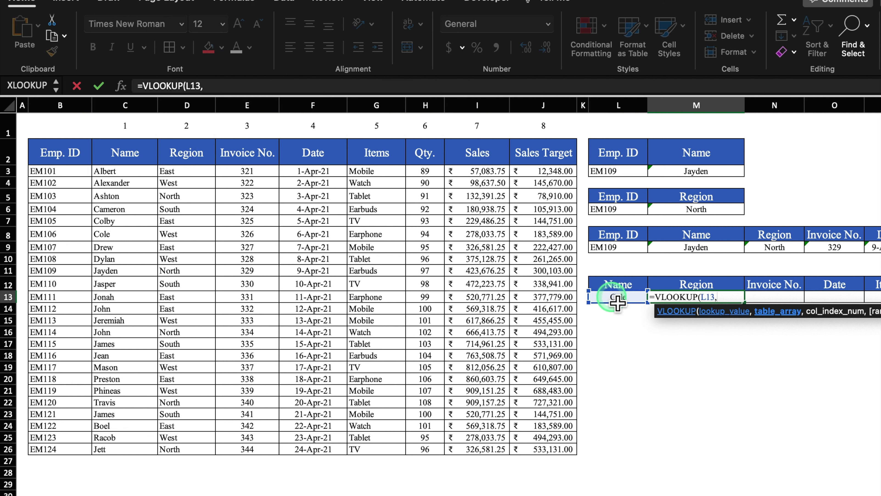
key("BackSpace")
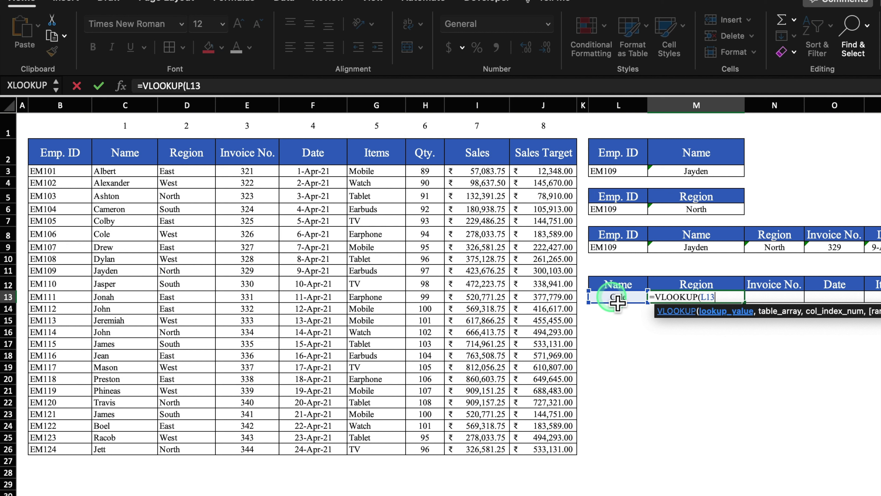
key("F4")
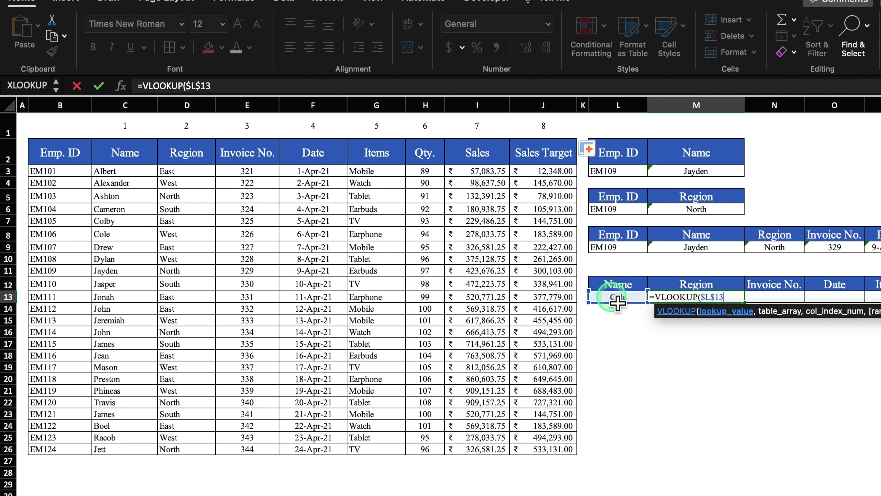
Complete the Region formula in M13 as =VLOOKUP($L$13,$C:$J,2), using absolute columns C to J as the table array.
type(",")
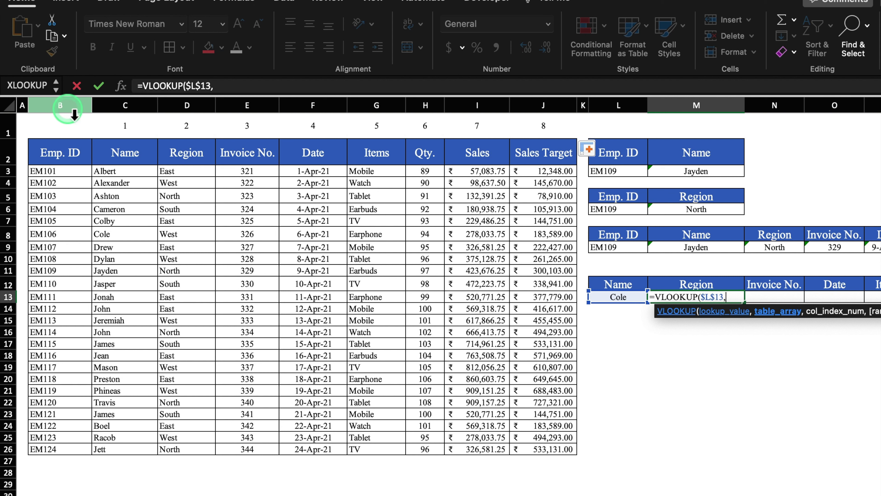
left_click(140, 107)
left_click_drag(225, 109, 567, 124)
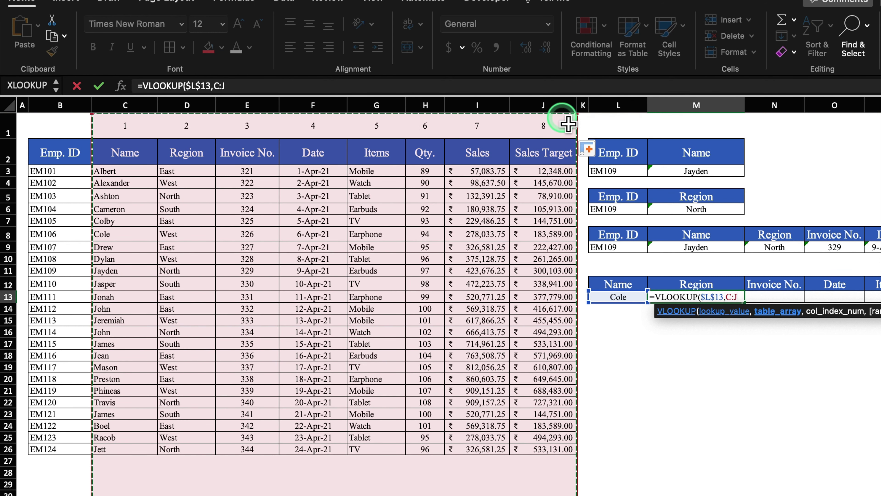
key("F4")
type(",")
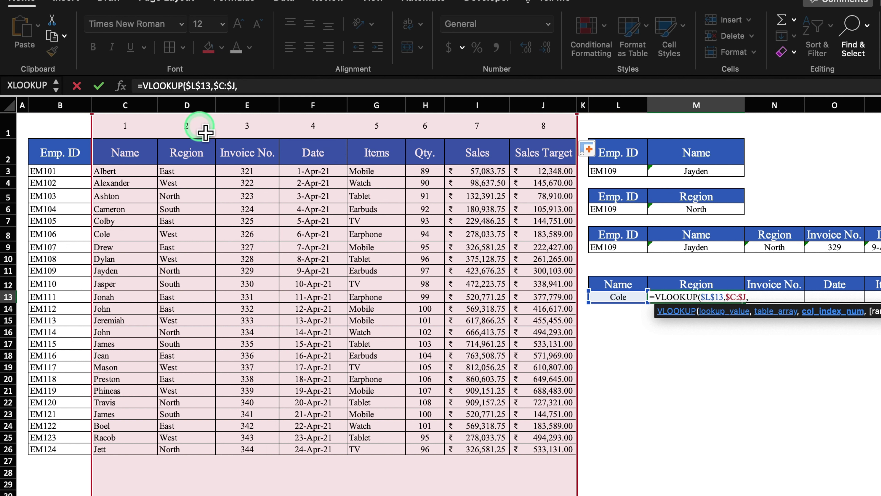
type("2)")
key("Return")
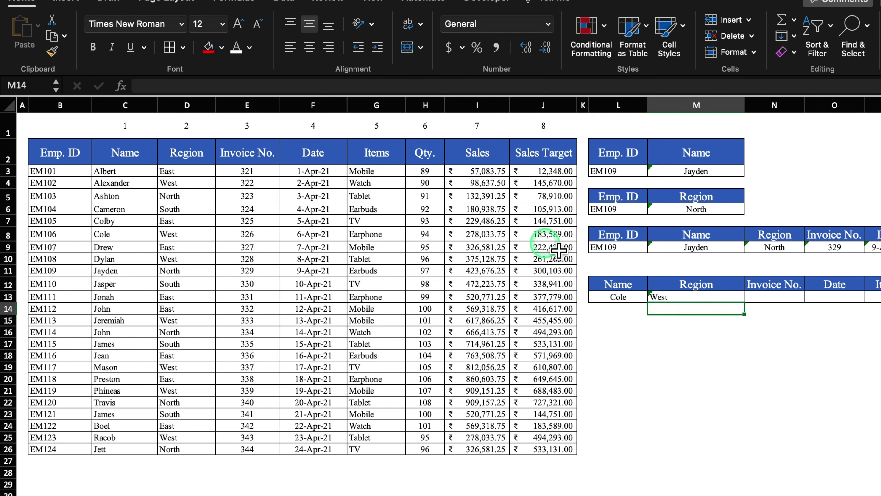
Center the Region result in M13 and fill its formula across the row to R13 under Sales.
left_click(711, 299)
left_click(309, 47)
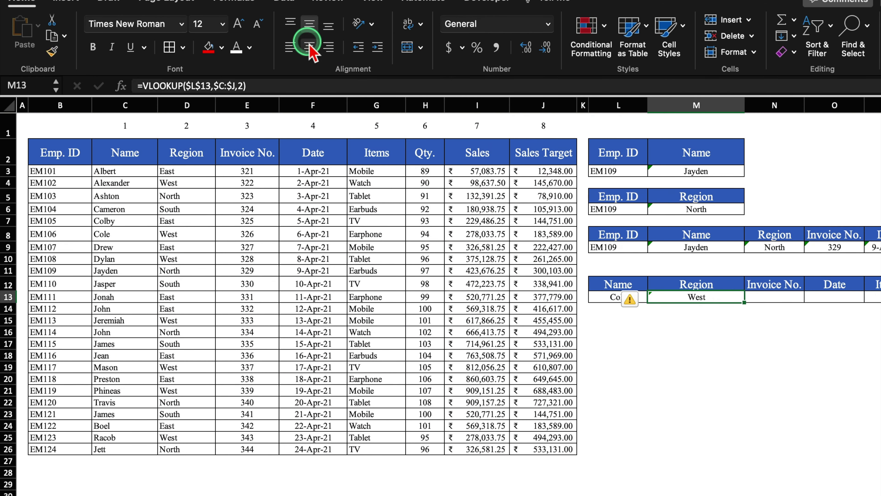
left_click_drag(744, 302, 859, 309)
left_click(613, 347)
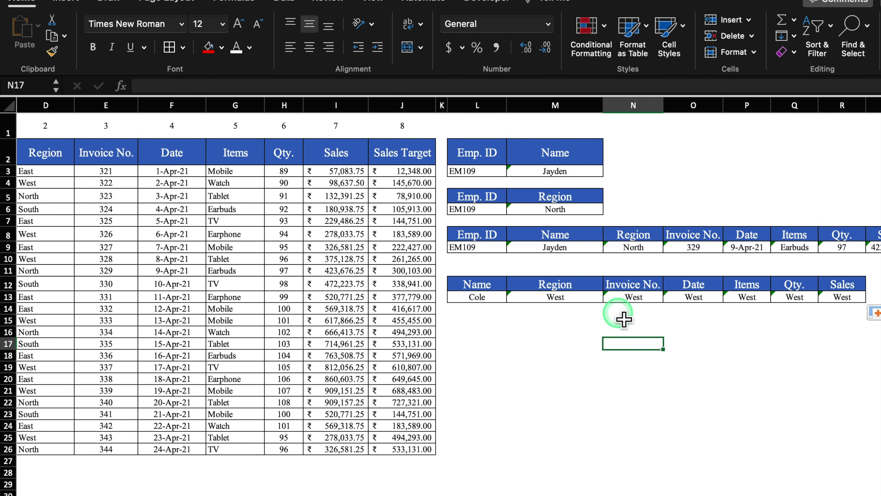
Change the column index of the Invoice No. lookup in N13 to 3.
left_click(582, 303)
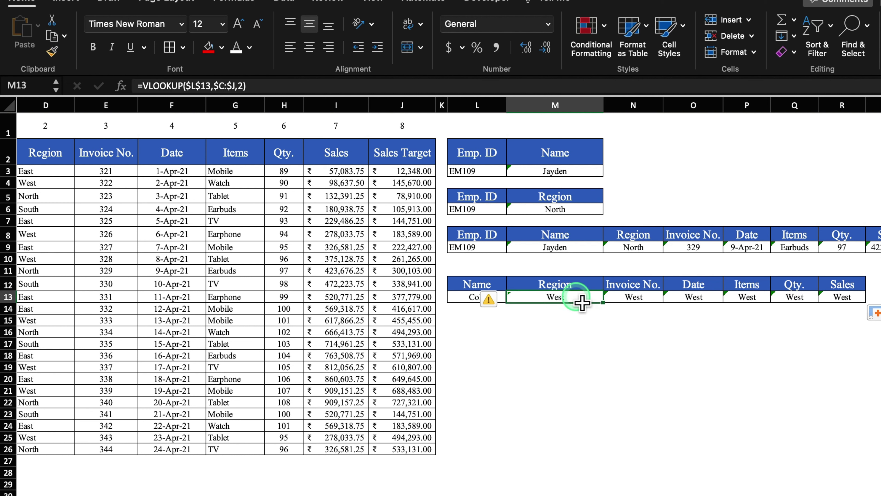
key("Right")
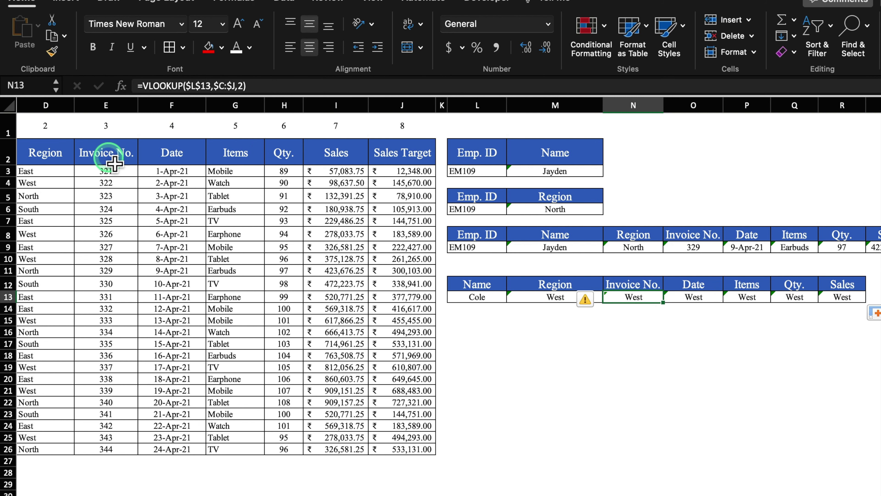
left_click(245, 89)
key("BackSpace")
type("3")
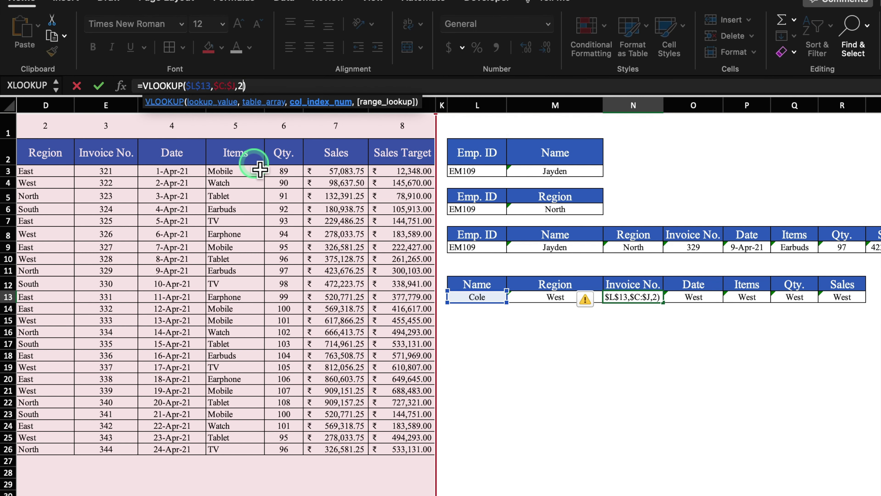
key("Return")
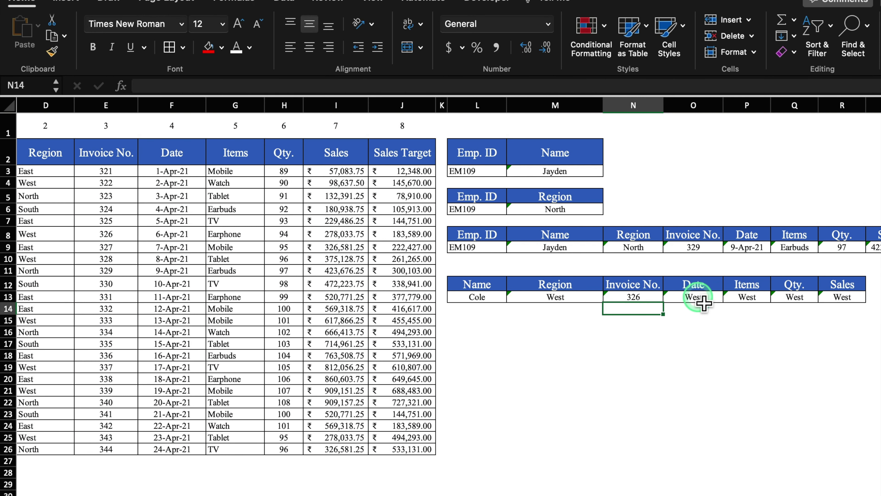
Change the column index of the Date lookup in O13 to 4.
left_click(694, 297)
left_click(237, 86)
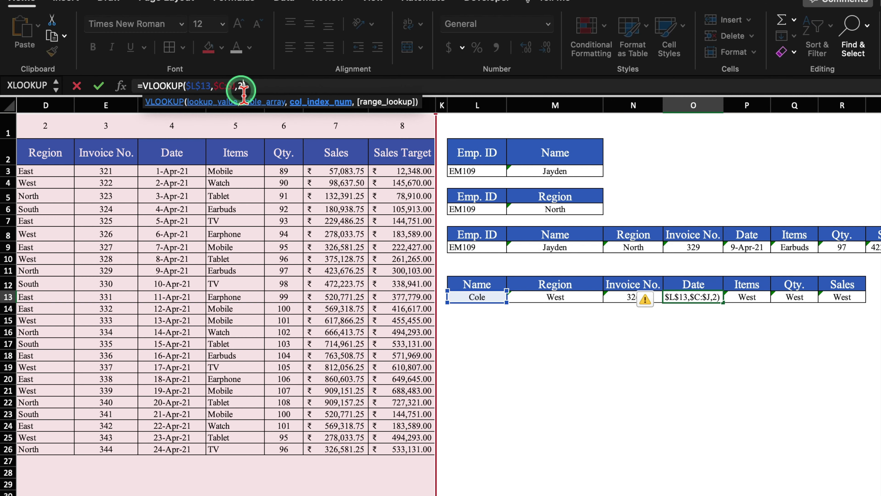
key("BackSpace")
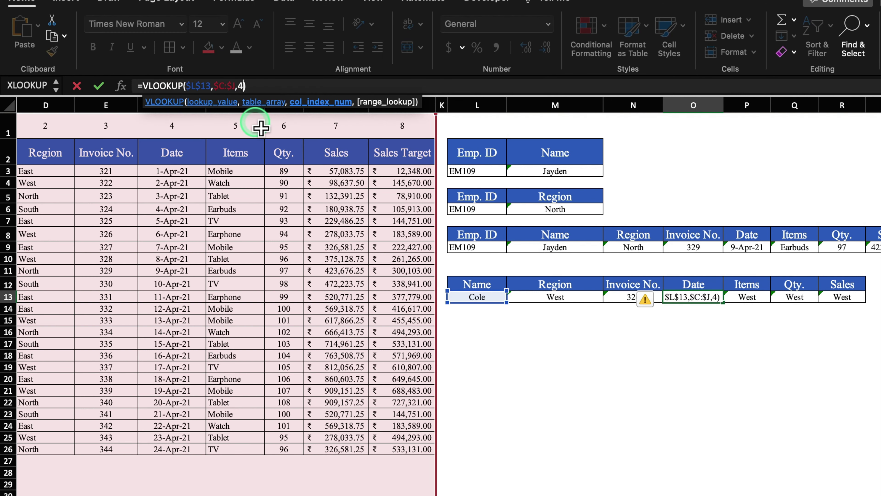
type("3")
key("Return")
Format the Date result in O13 as a date of type 14-Mar-12.
left_click(699, 298)
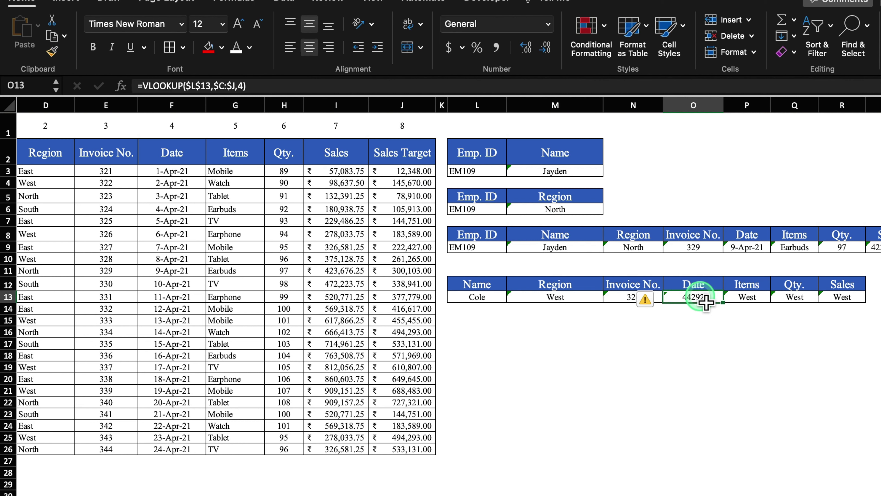
right_click(700, 298)
left_click(776, 459)
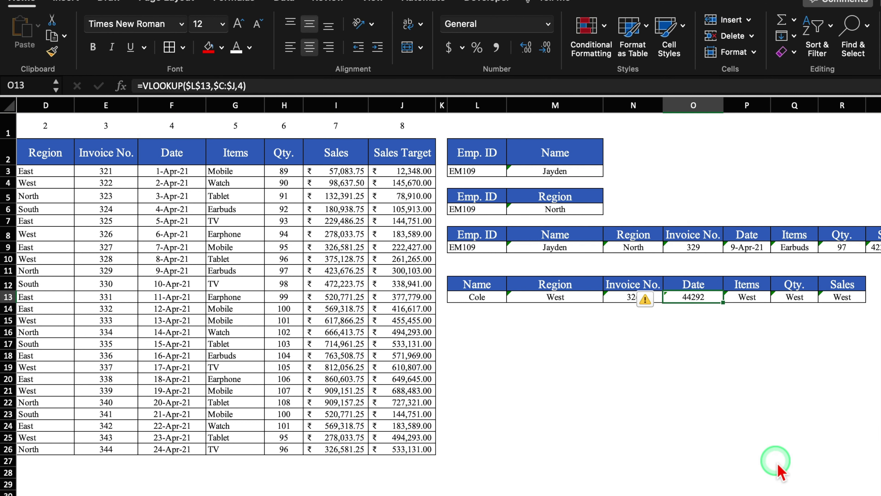
left_click_drag(787, 119, 697, 44)
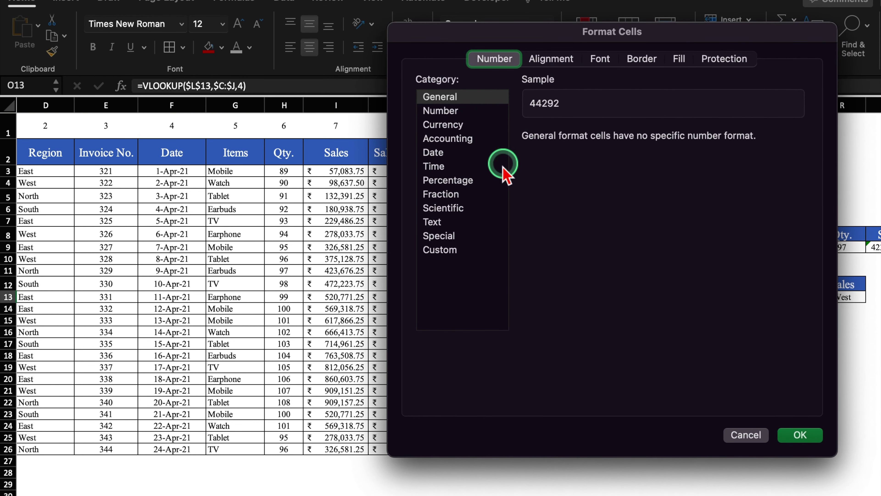
left_click(433, 152)
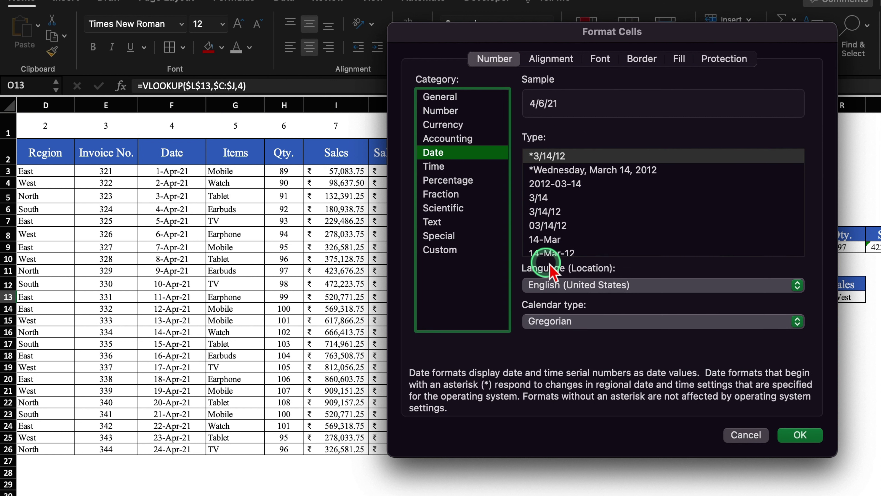
left_click(541, 251)
left_click(799, 435)
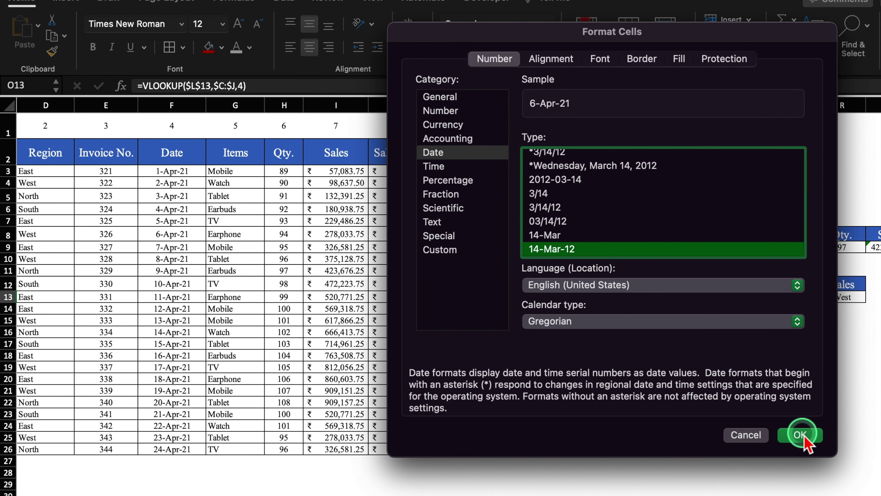
Change the column index of the Items lookup in P13 to 5.
left_click(747, 298)
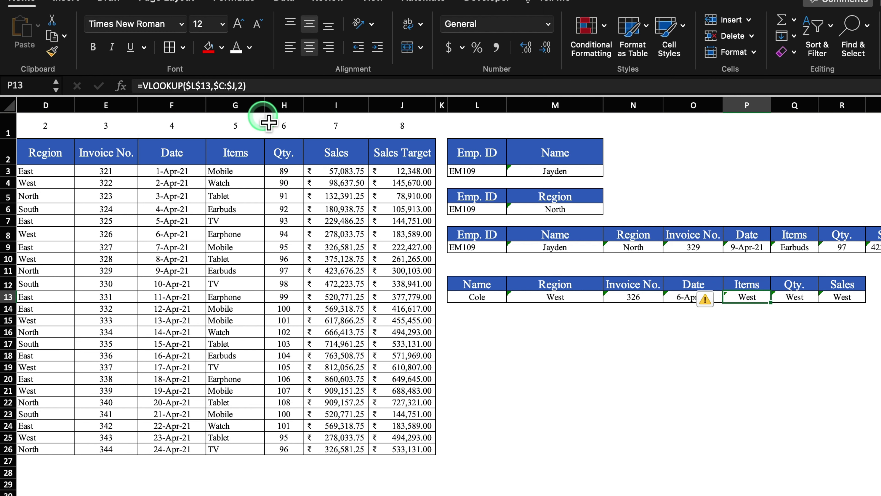
key("F2")
key("Left")
key("BackSpace")
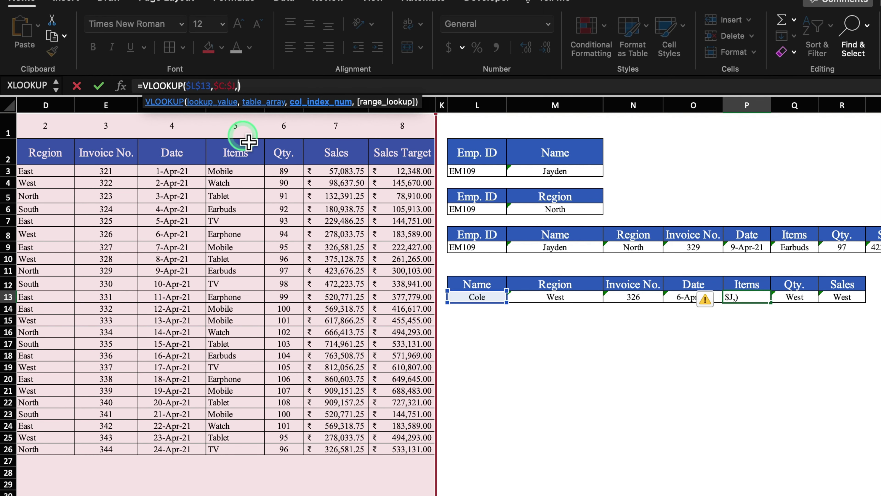
type("5")
key("Return")
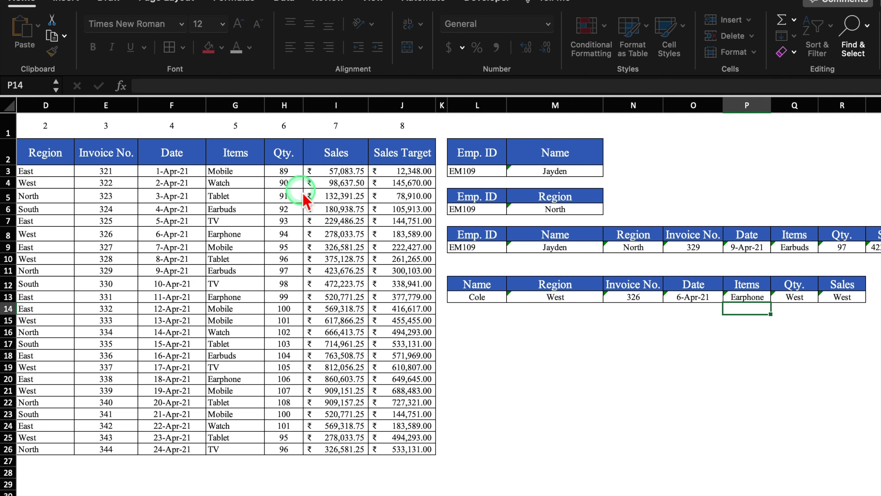
Change the column index of the Qty. lookup in Q13 to 6.
left_click(806, 298)
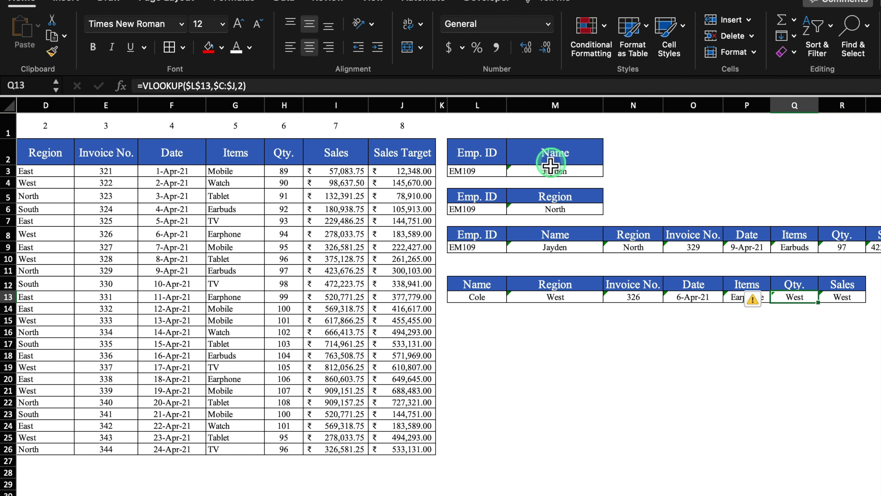
left_click(245, 91)
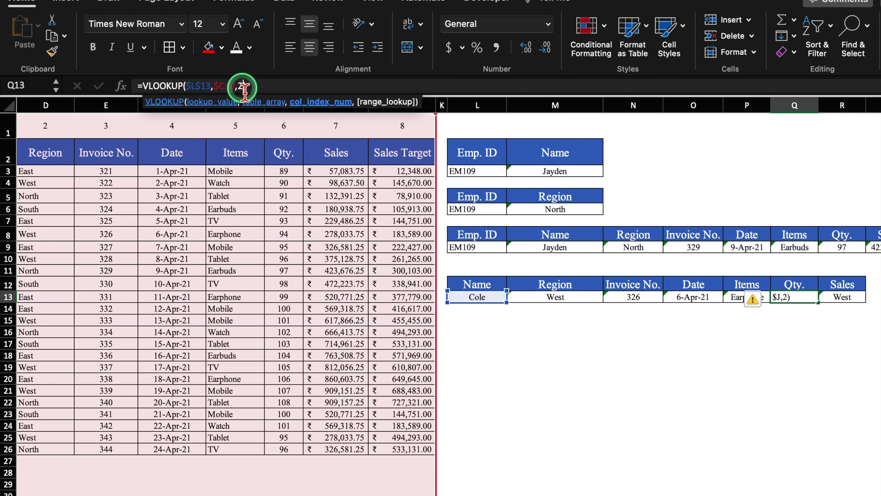
key("BackSpace")
type("6")
key("Return")
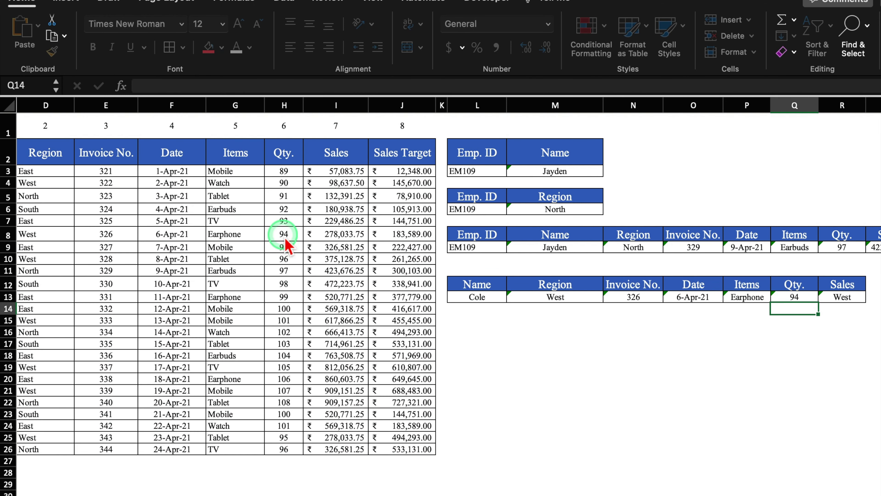
Change the column index of the Sales lookup in R13 to 7.
left_click(840, 298)
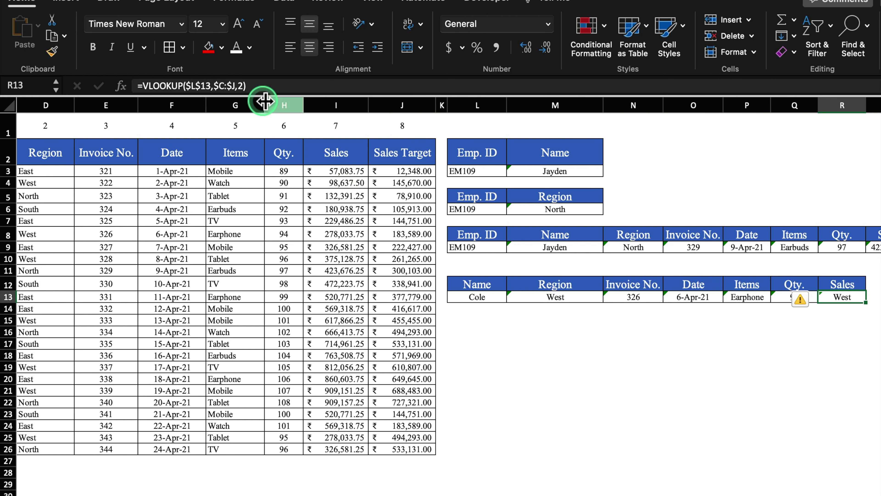
left_click(244, 87)
key("BackSpace")
type("7")
key("Return")
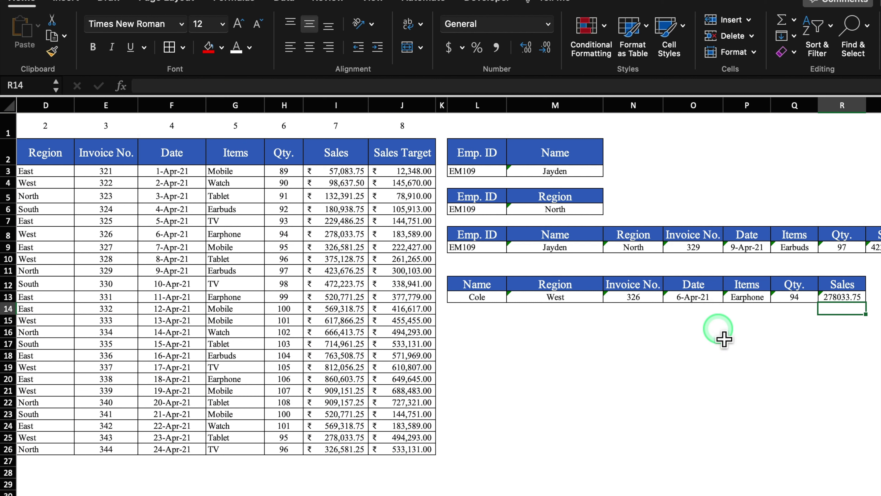
left_click(736, 392)
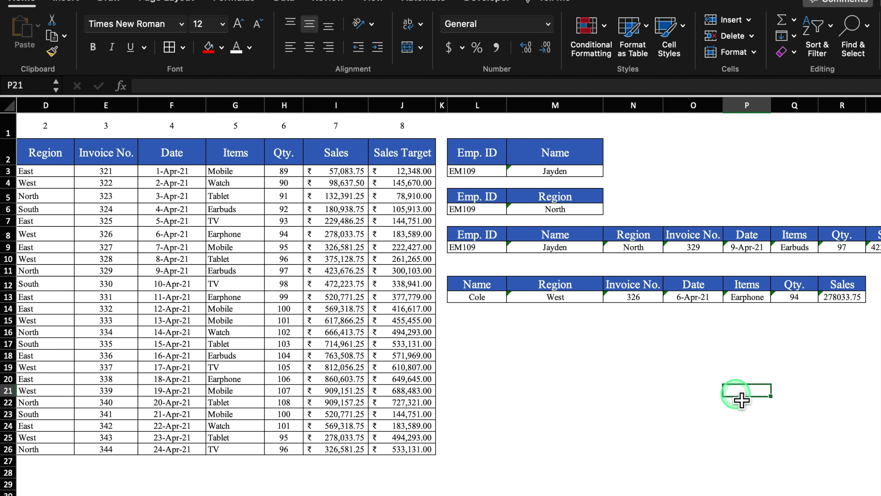
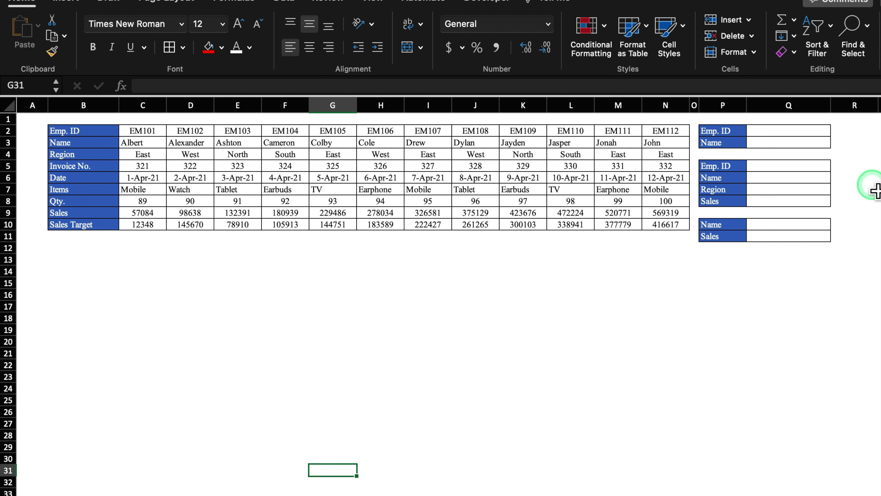
Copy the Emp. ID from F2 into the Emp. ID cells Q2 and Q5 of the lookup tables.
left_click(787, 132)
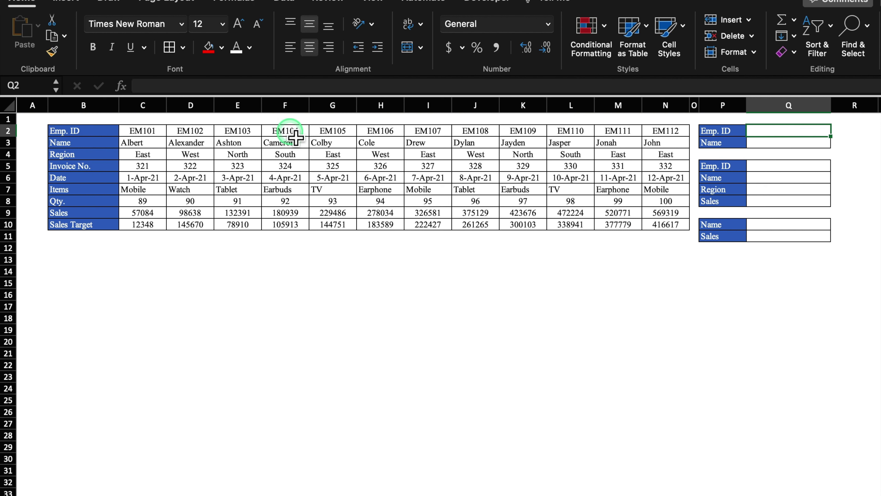
left_click(284, 134)
key("ctrl+c")
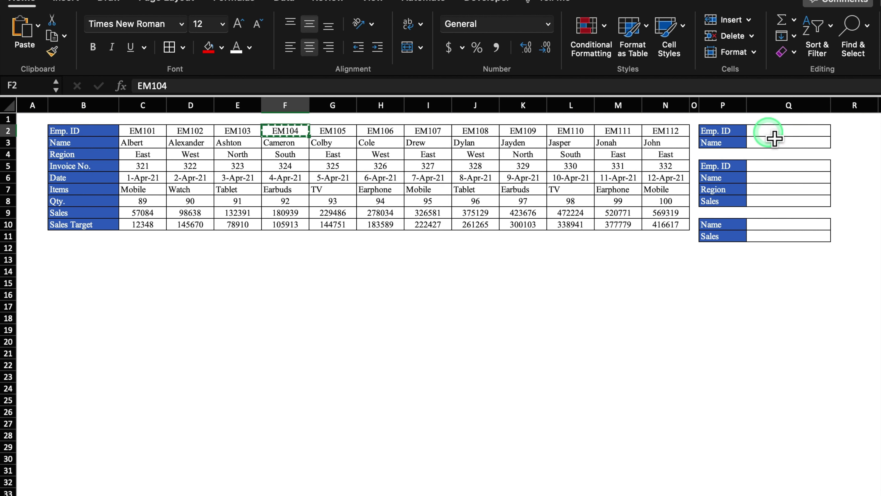
left_click(776, 136)
key("ctrl+v")
left_click(788, 169)
key("ctrl+v")
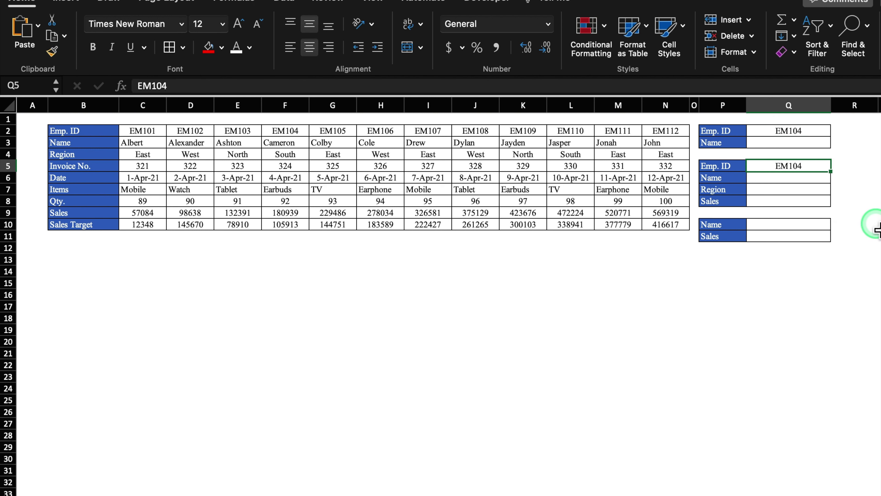
left_click(853, 226)
Enter =HLOOKUP(Q2,C2:N10,2) in Q3 to return the Name for the Emp. ID above it.
left_click(797, 144)
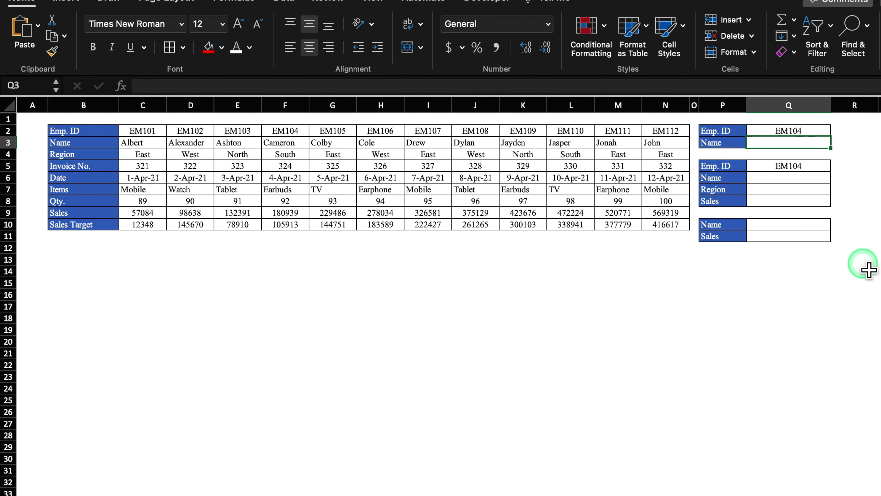
type("=hl")
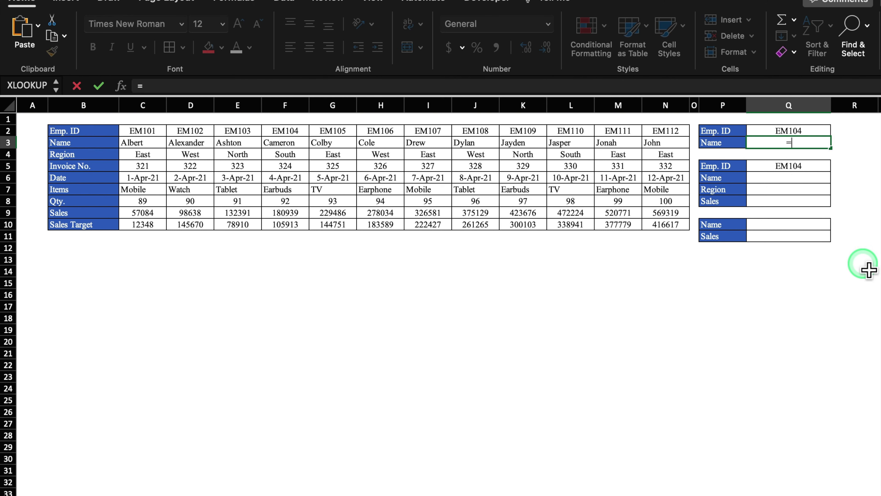
double_click(796, 172)
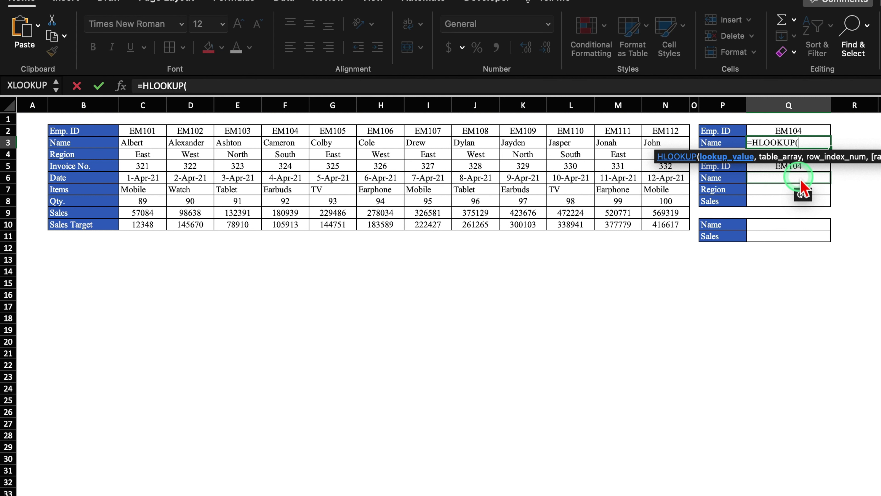
left_click(723, 145)
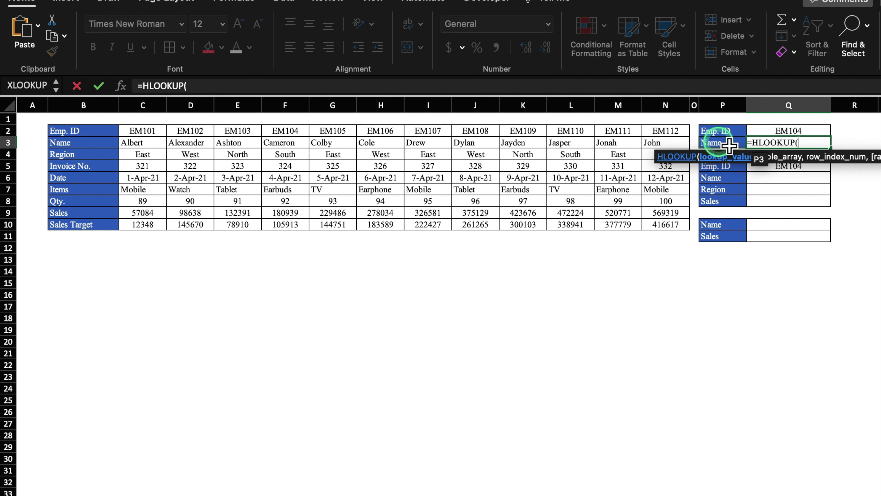
left_click(803, 136)
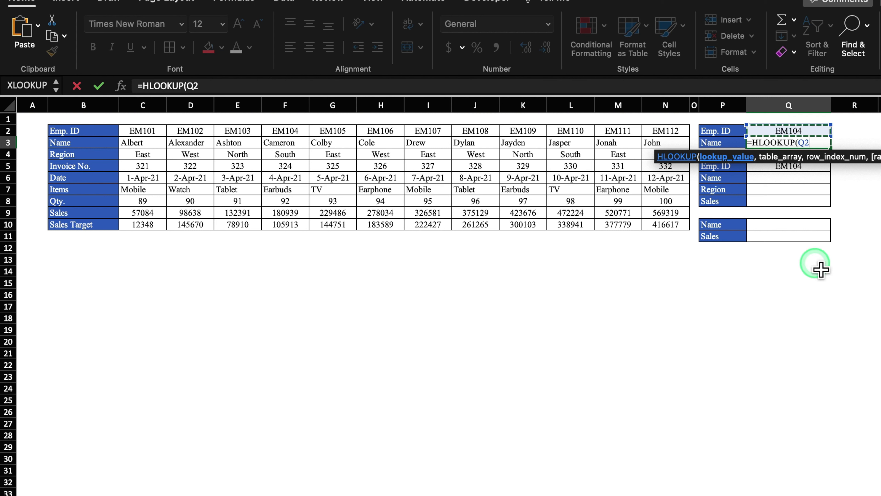
type(",")
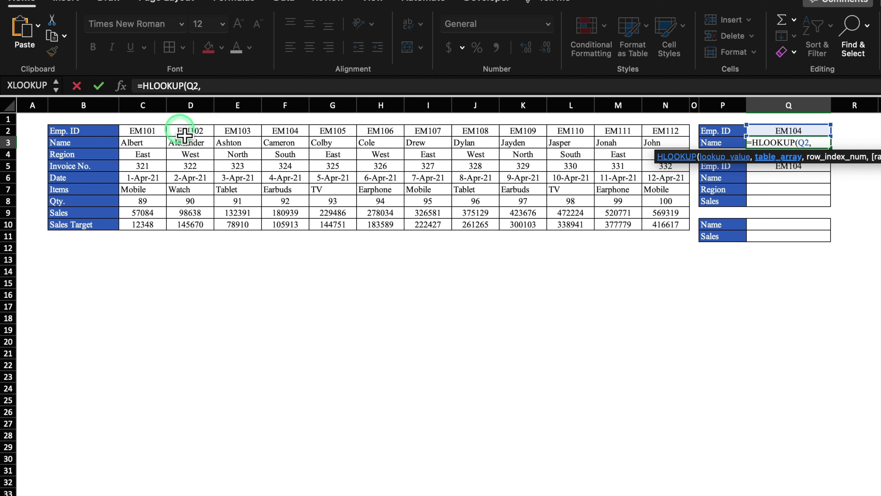
left_click_drag(143, 132, 150, 144)
left_click_drag(166, 185, 668, 237)
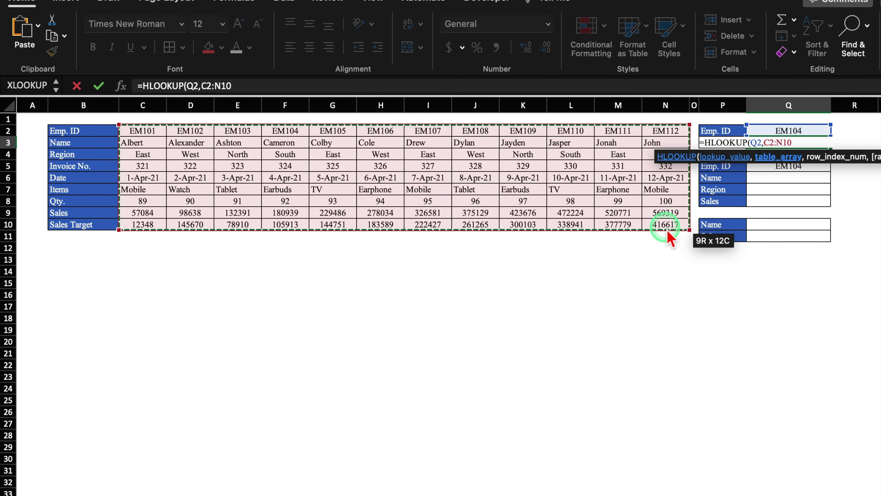
type(",")
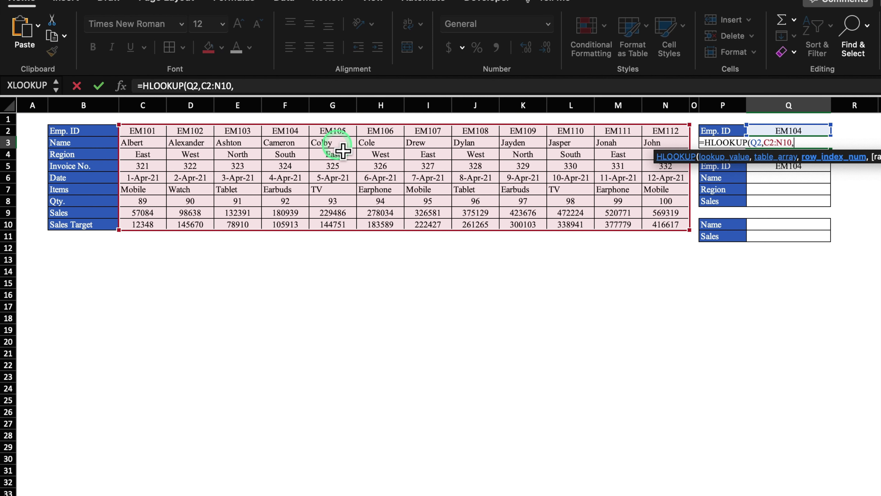
type("2)")
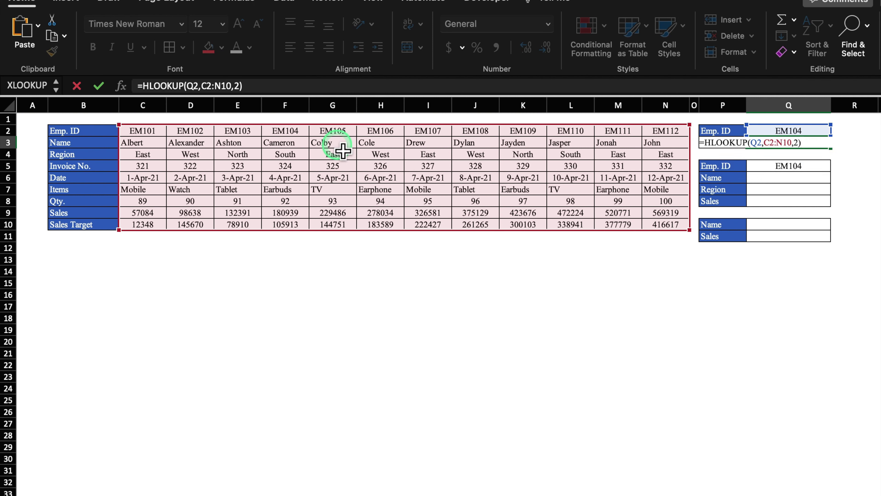
key("Return")
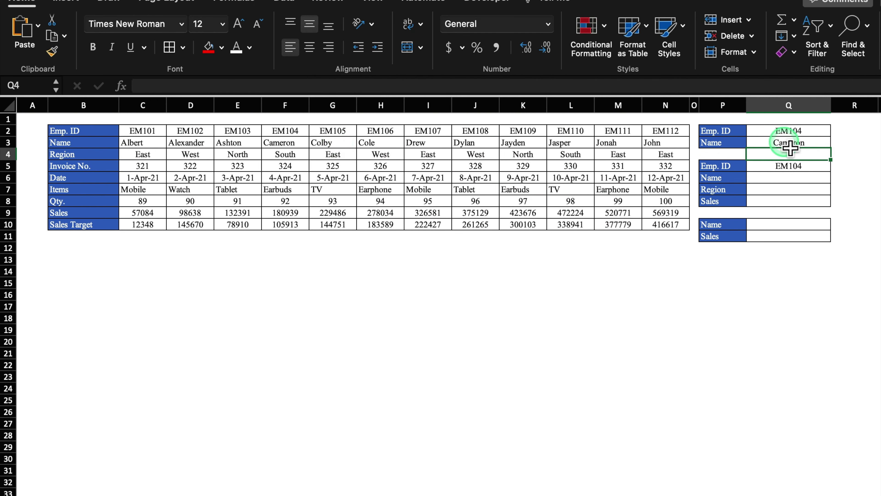
left_click(790, 148)
Number the data table rows 1 to 9 in A2:A10 with a fill series and centre the numbers.
left_click(35, 132)
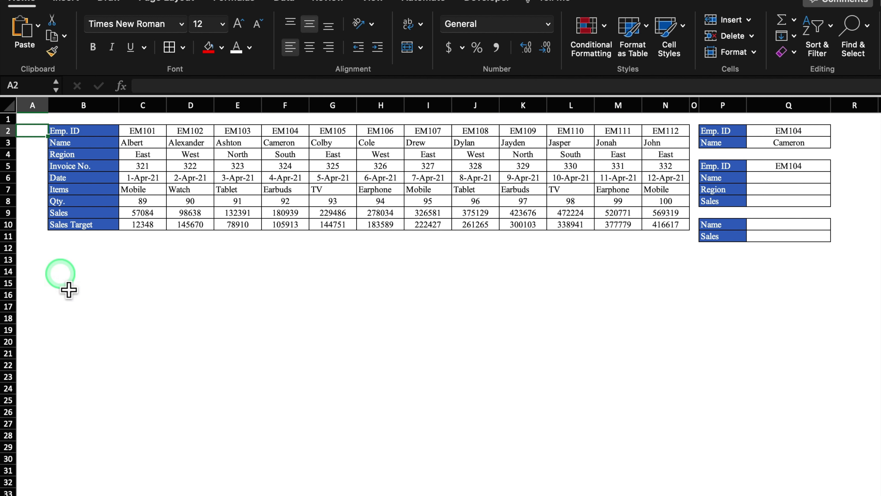
left_click(86, 347)
left_click(44, 134)
type("1")
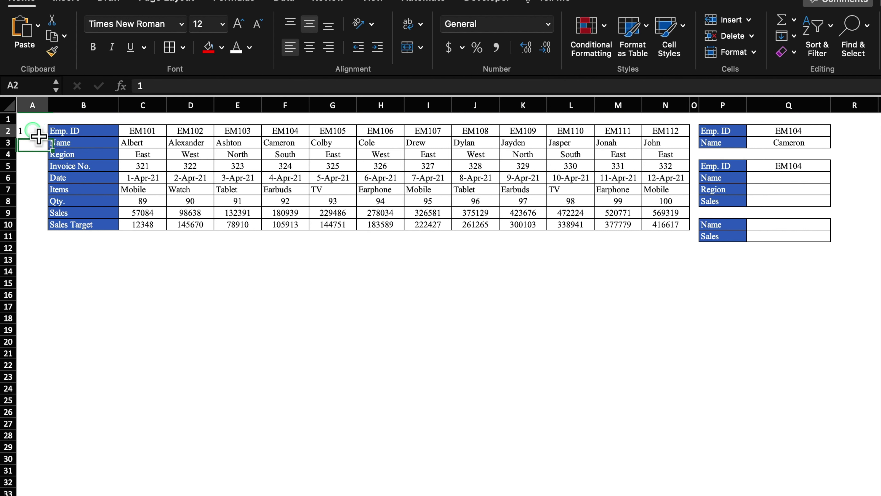
left_click_drag(48, 137, 47, 229)
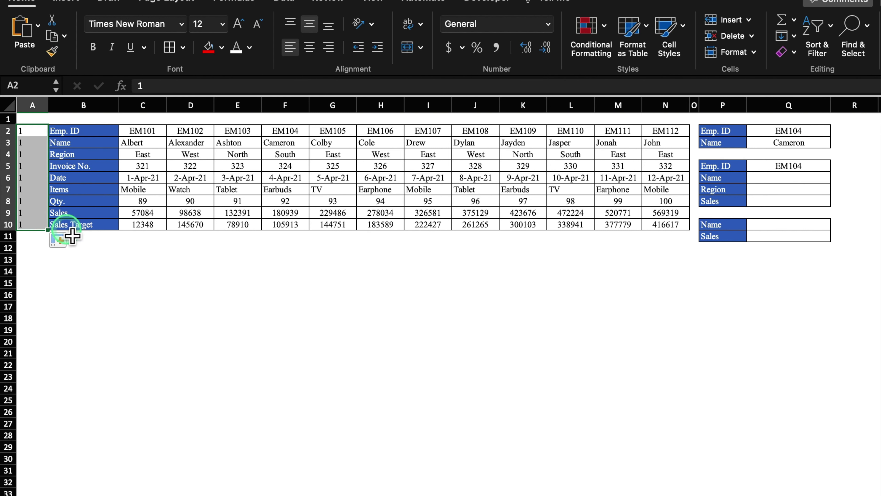
left_click(64, 247)
left_click(83, 276)
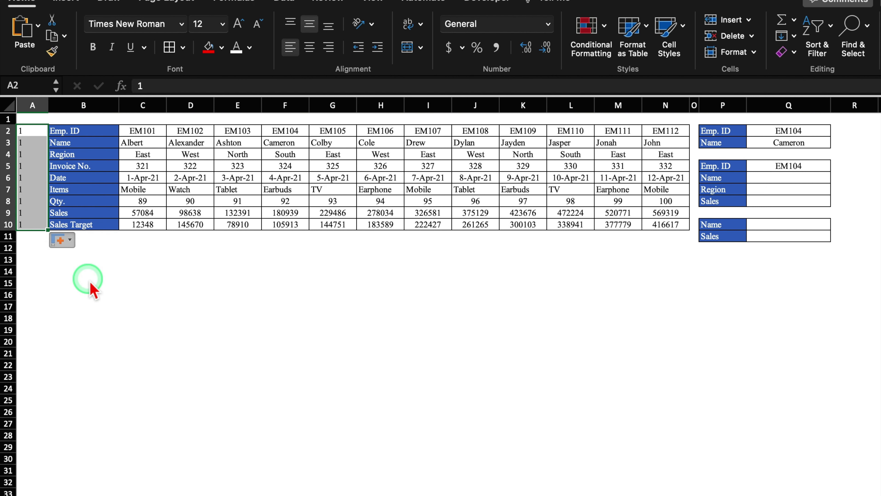
left_click(318, 45)
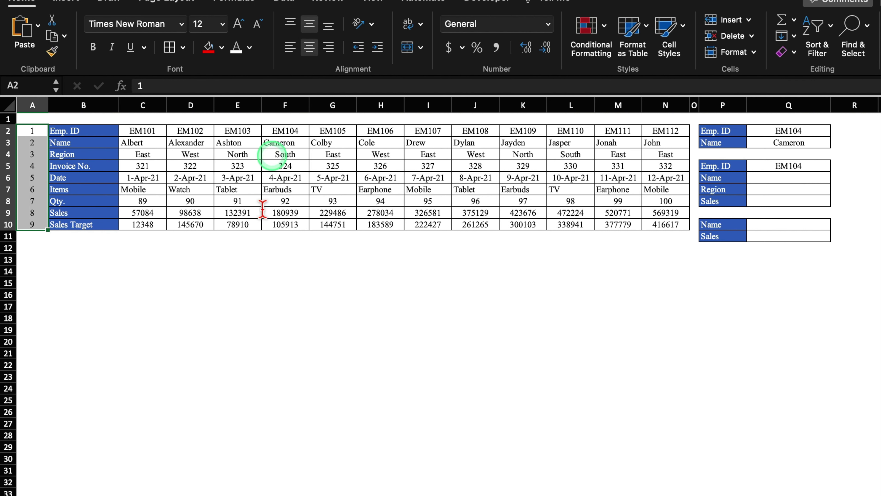
left_click(237, 305)
Try replacing the Name lookup in Q3 with =HLOOKUP(Q2,C:N,2), using whole columns as the table array.
left_click(790, 145)
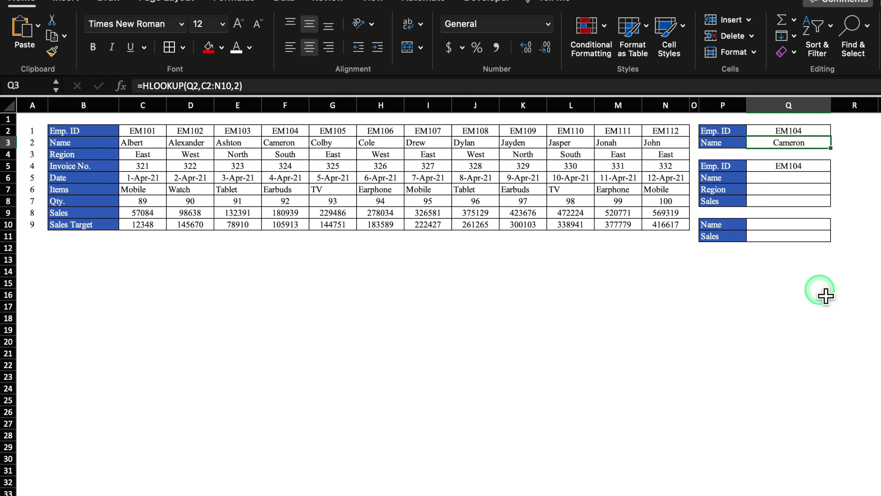
key("Delete")
type("=")
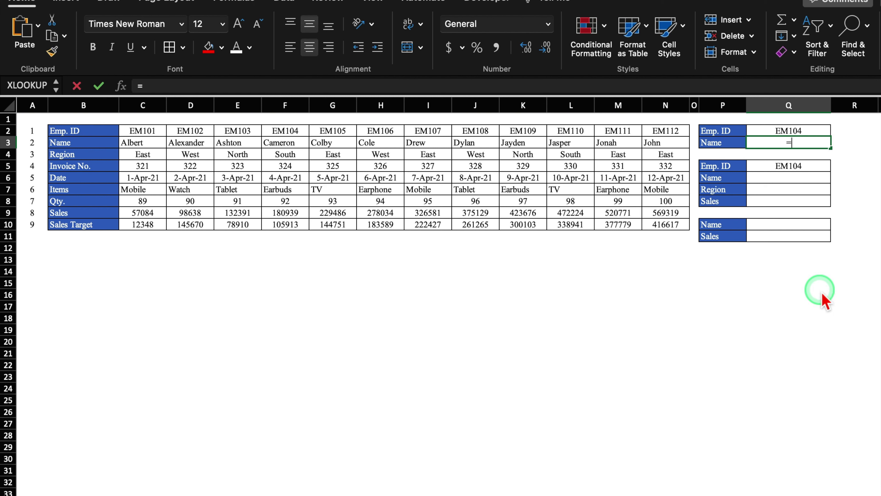
type("Hl")
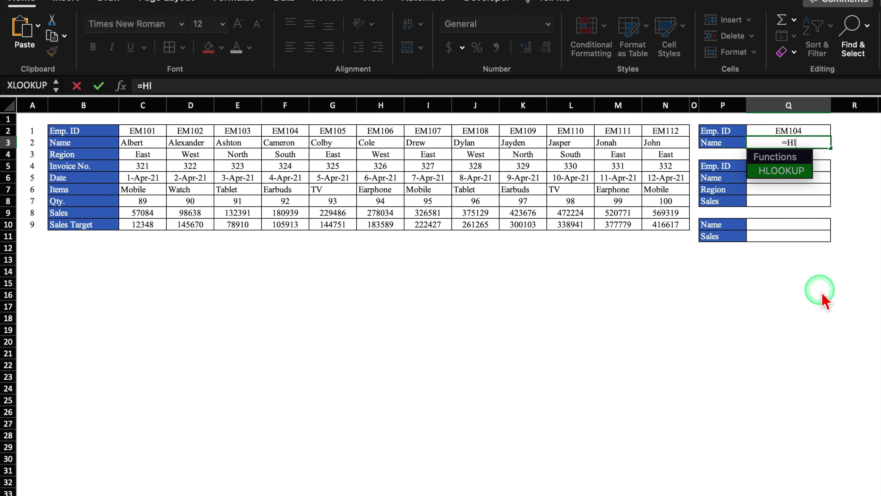
double_click(784, 171)
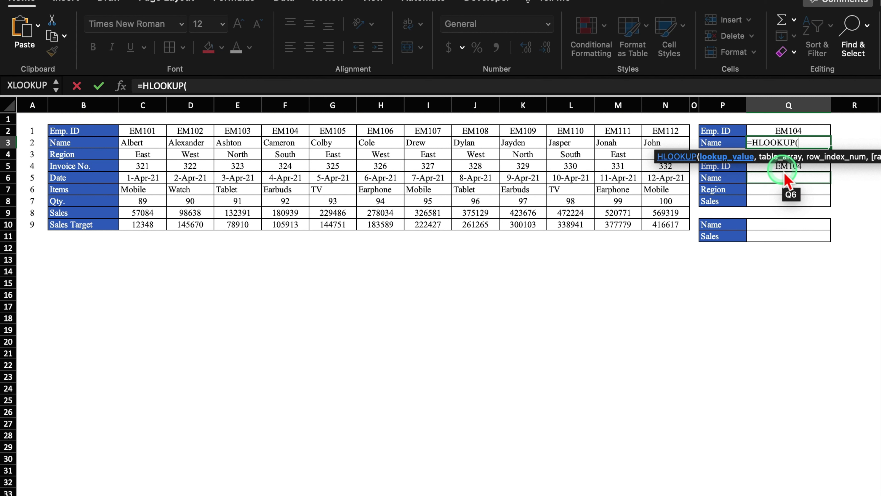
left_click(799, 132)
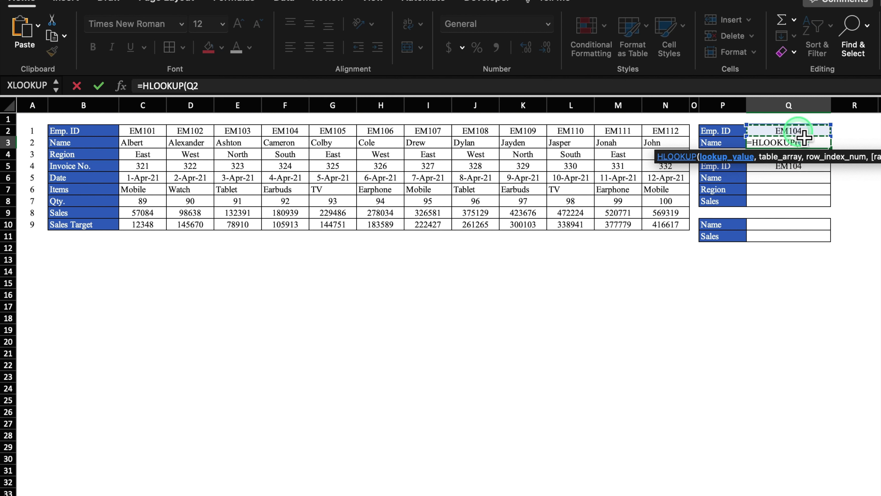
type(",")
left_click(139, 105)
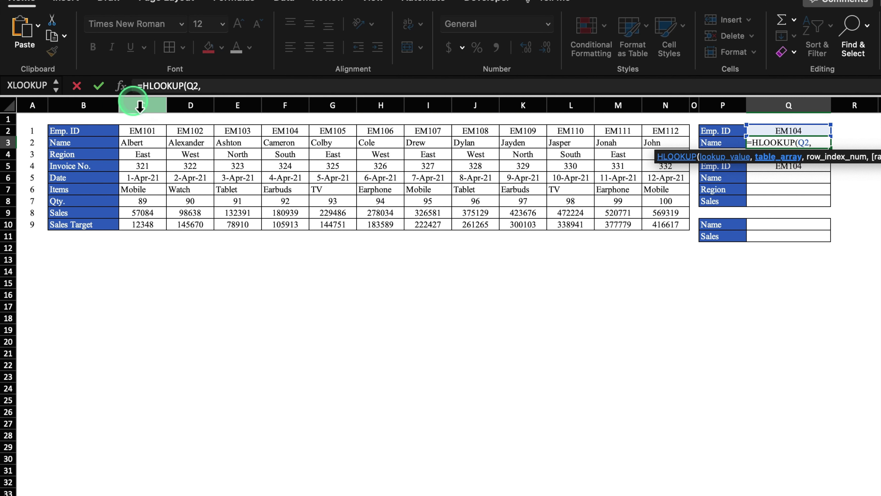
left_click_drag(140, 105, 350, 116)
left_click_drag(557, 113, 674, 130)
type(",")
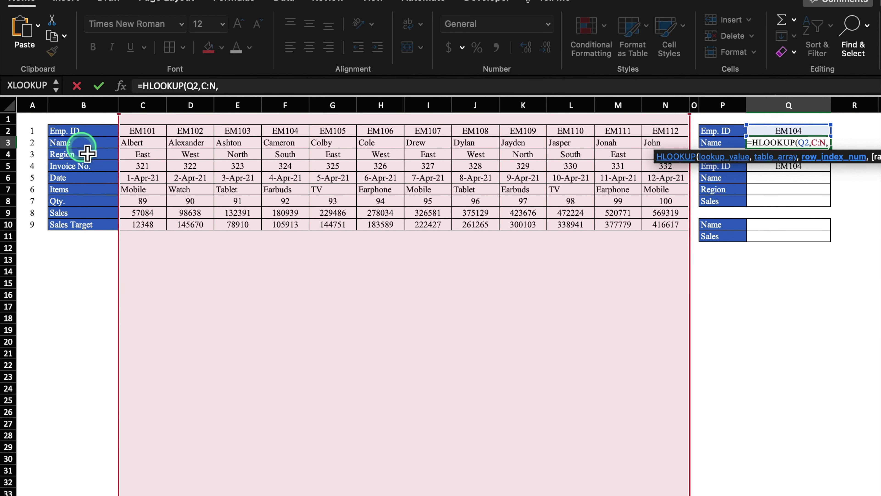
type("2")
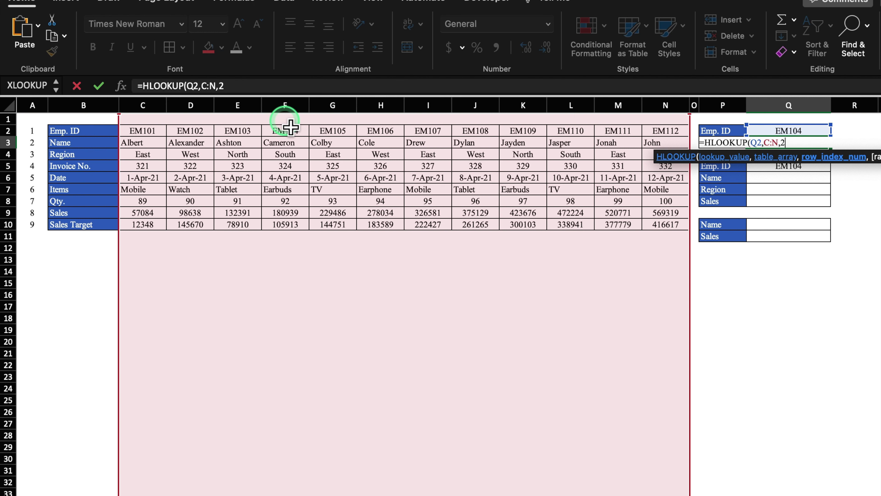
type(")")
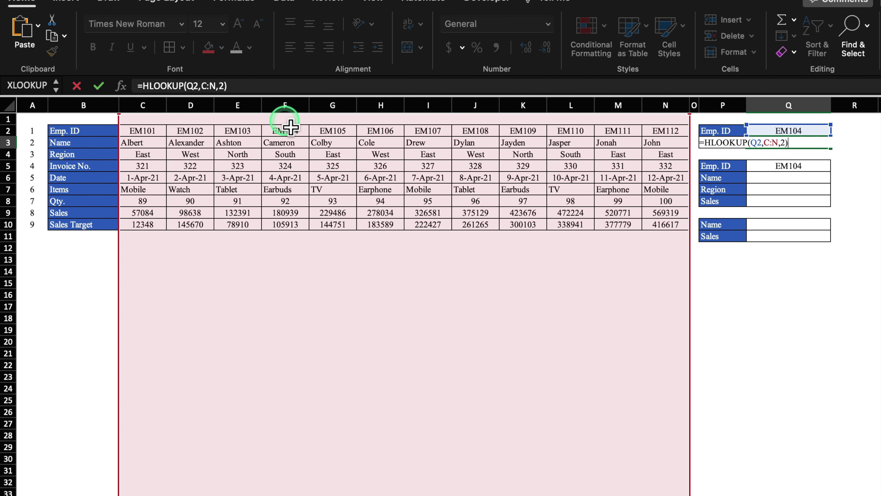
key("Return")
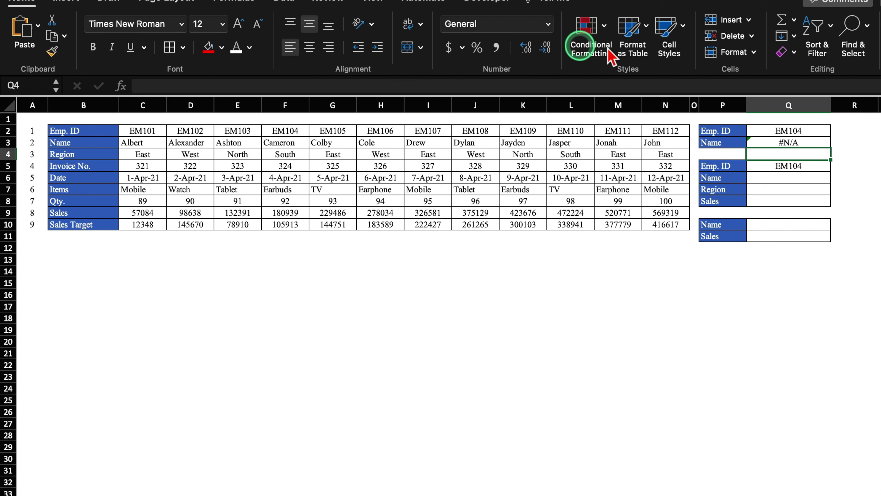
Replace the Name lookup in Q3 with =HLOOKUP(Q2,C2:N10,2), using the bounded data range as the table array.
left_click(778, 145)
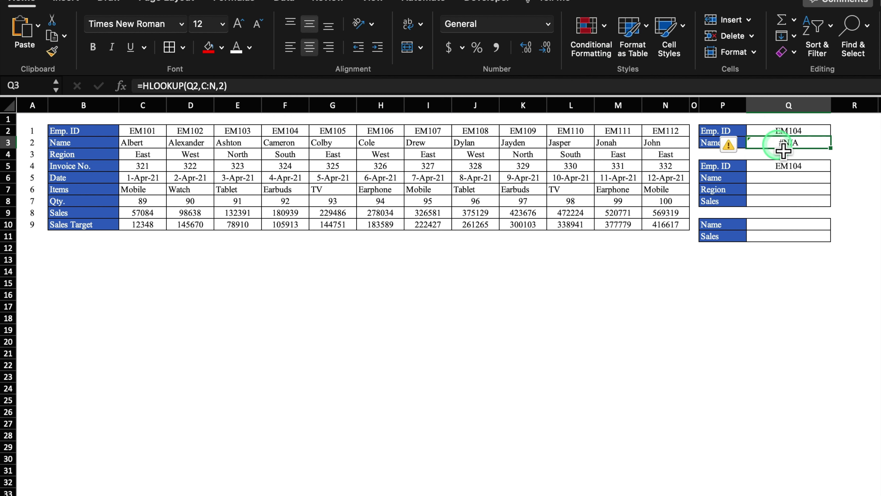
key("Delete")
type("=")
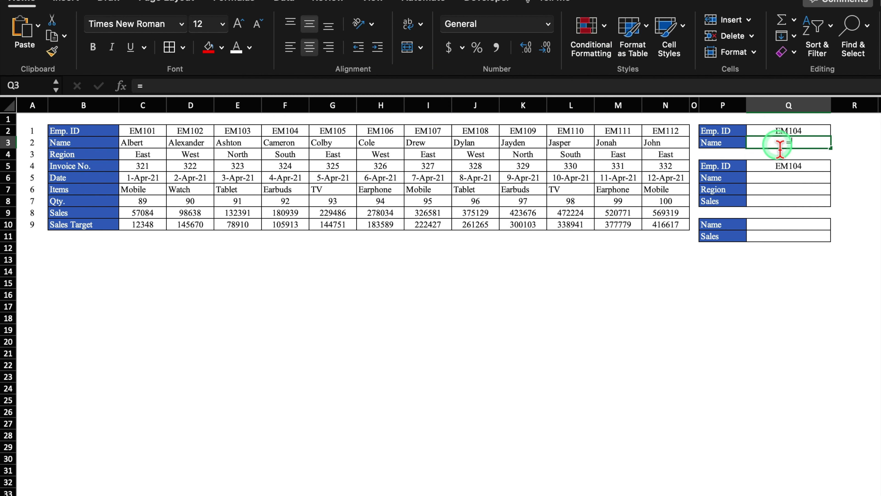
type("HL")
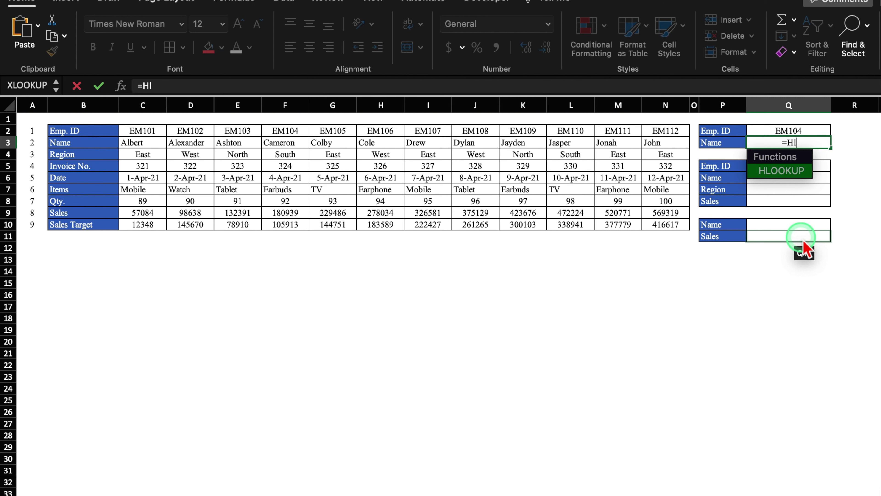
double_click(780, 171)
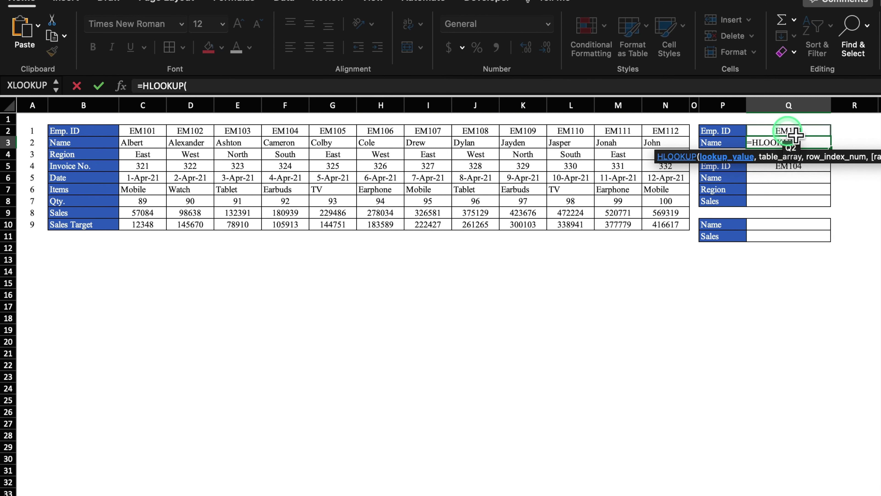
left_click(803, 131)
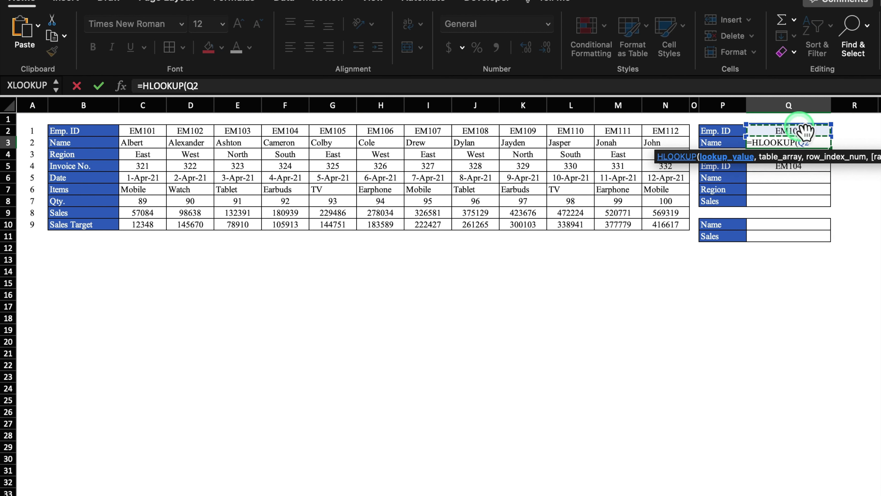
type(",")
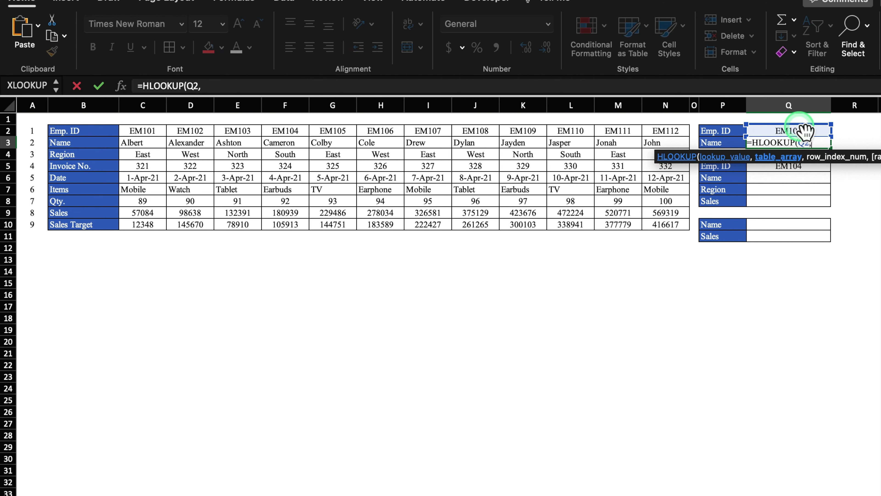
left_click(153, 134)
left_click_drag(157, 147, 679, 240)
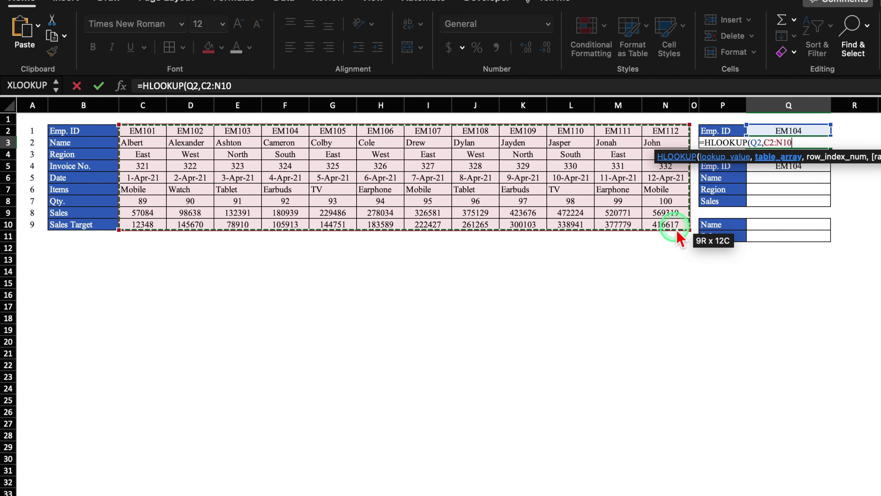
type(",")
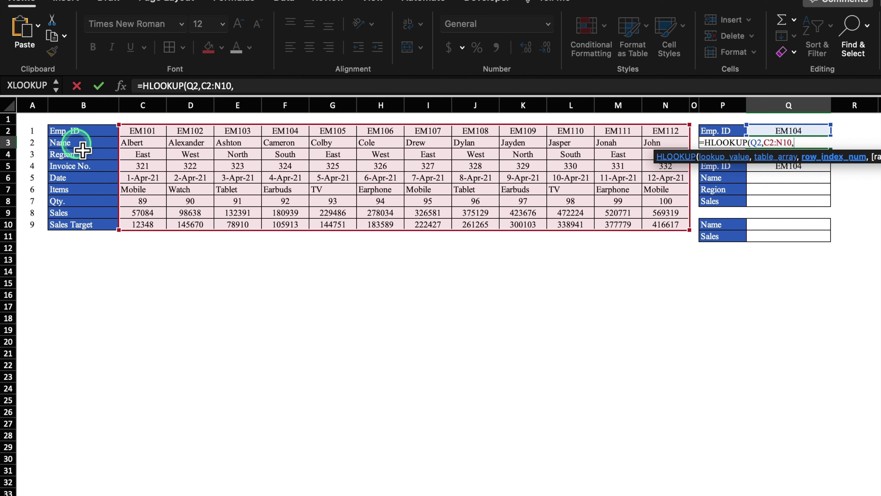
type("2)")
key("Return")
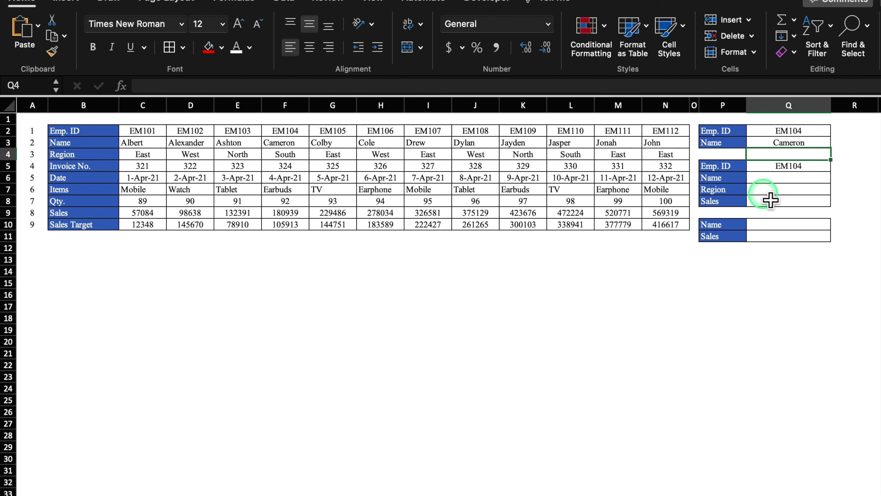
Enter =HLOOKUP($Q$5,$C$2:$N$10,2) in the Name cell Q6 and fill it down to the Sales cell Q8.
left_click(774, 177)
type("=")
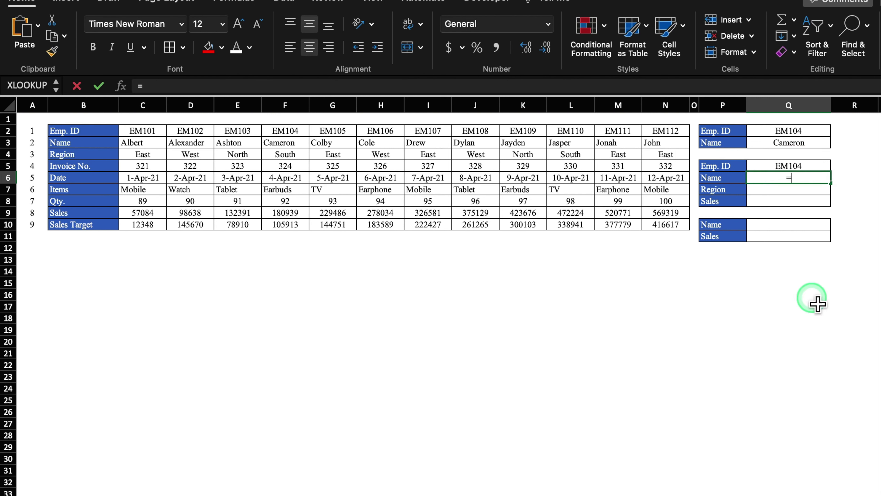
type("HL")
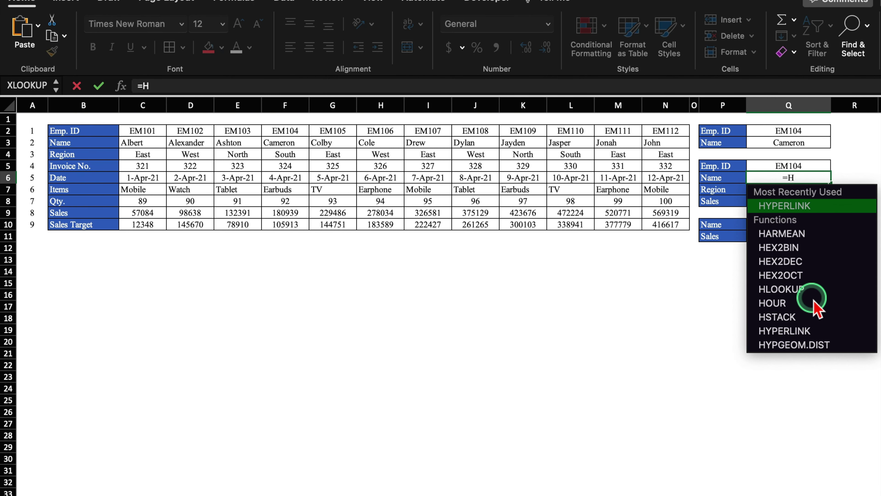
double_click(781, 203)
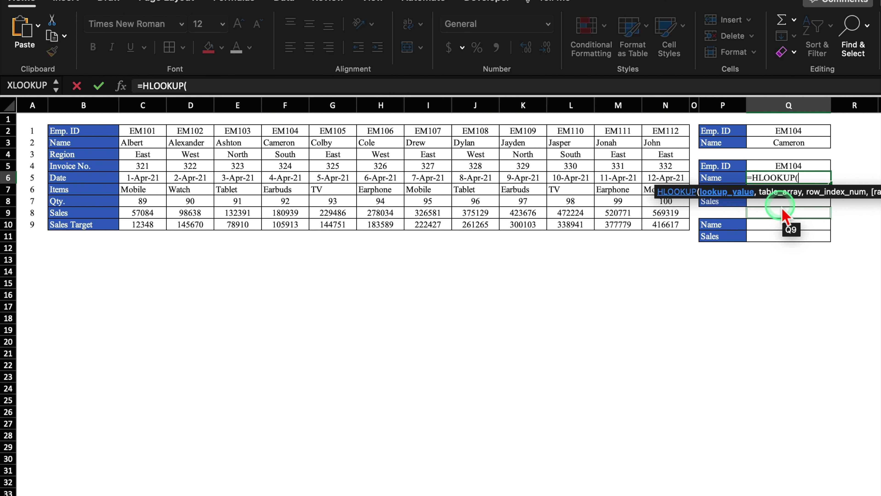
left_click(805, 167)
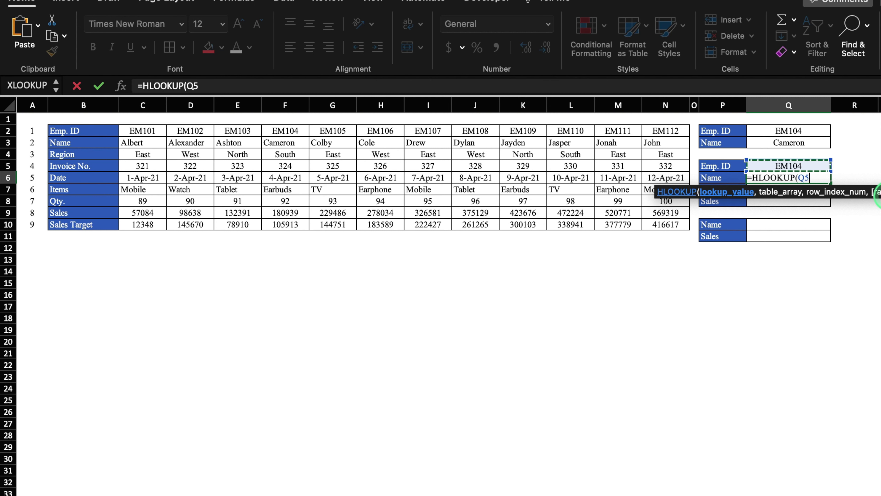
key("F4")
type(",")
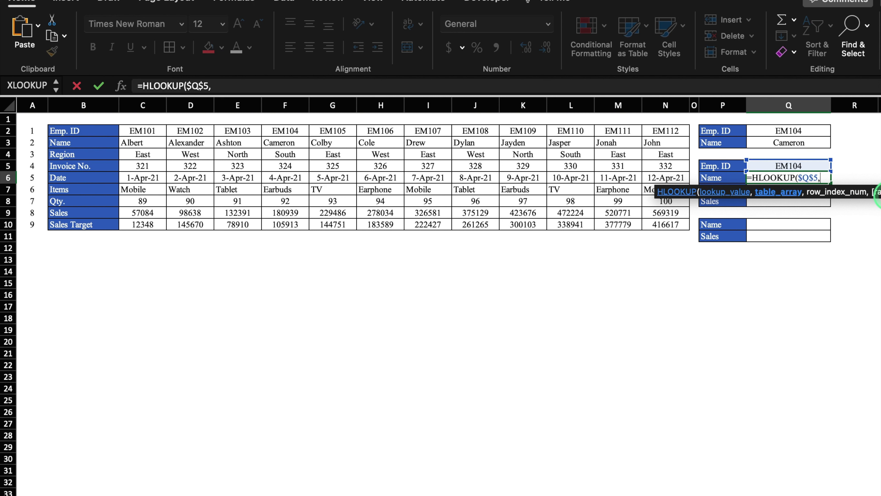
left_click_drag(137, 131, 663, 240)
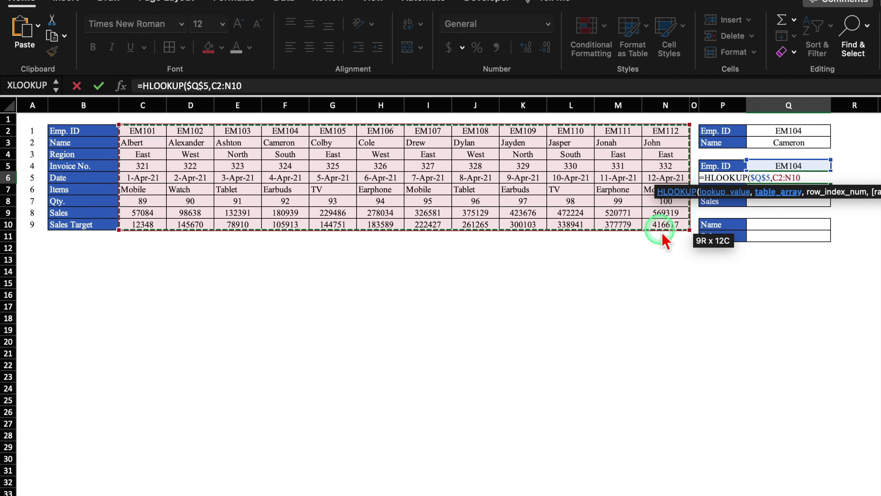
key("F4")
type(",")
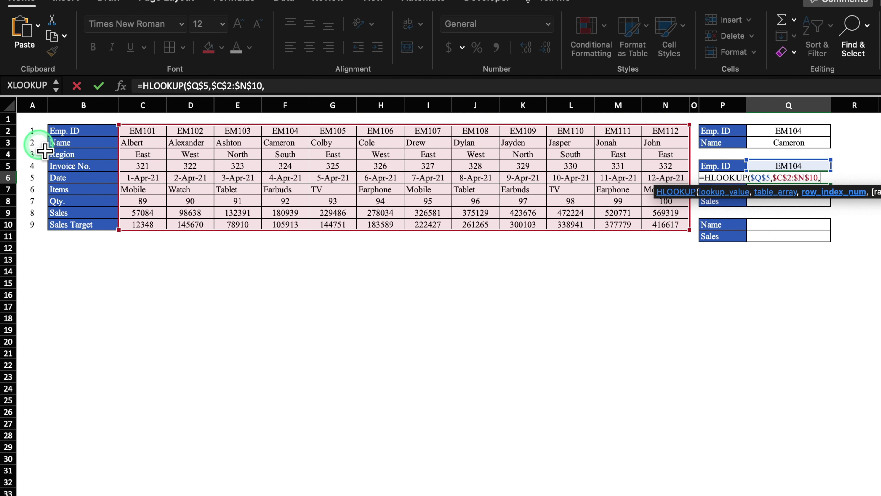
type("2")
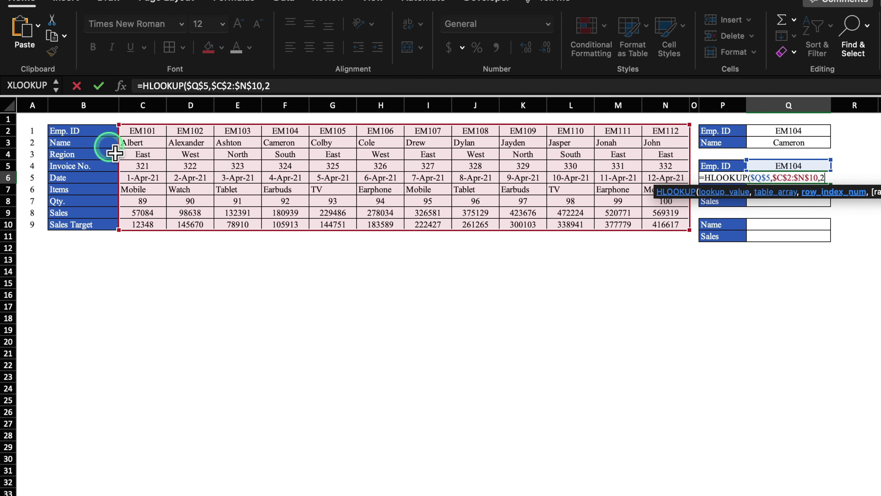
type(")")
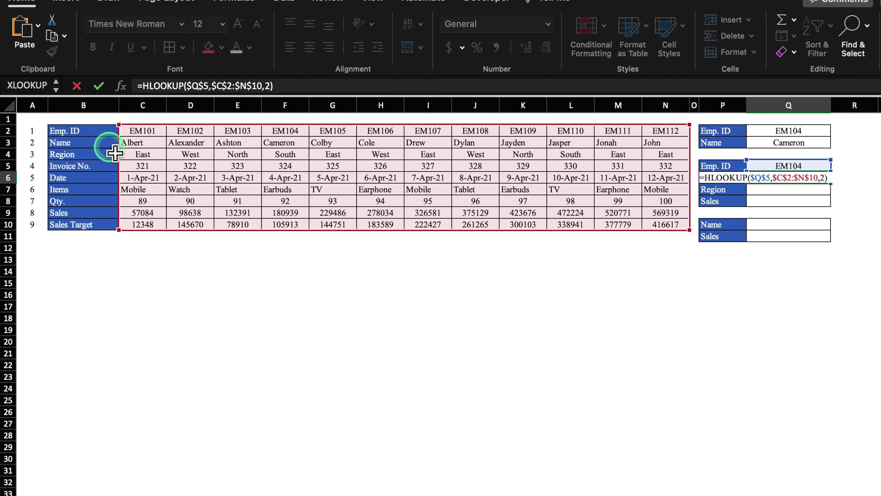
key("Return")
left_click(773, 178)
left_click_drag(830, 183, 831, 203)
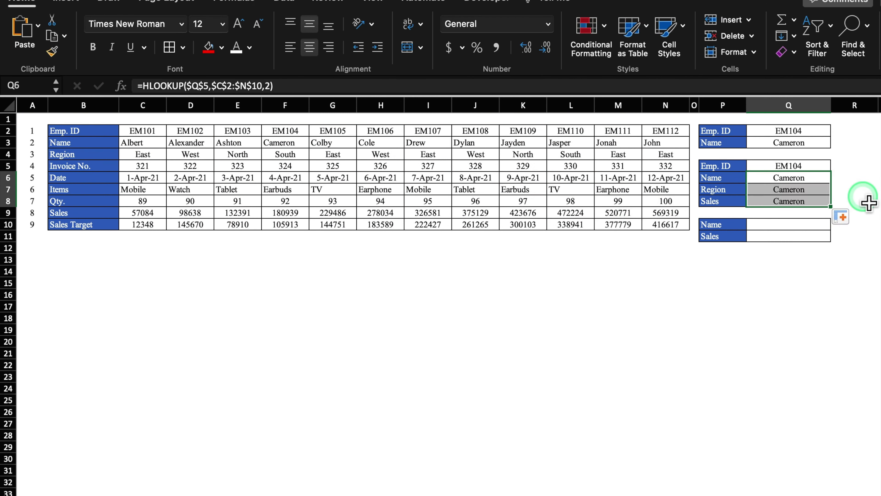
Change the row index in the Region formula in Q7 to 3.
left_click(815, 196)
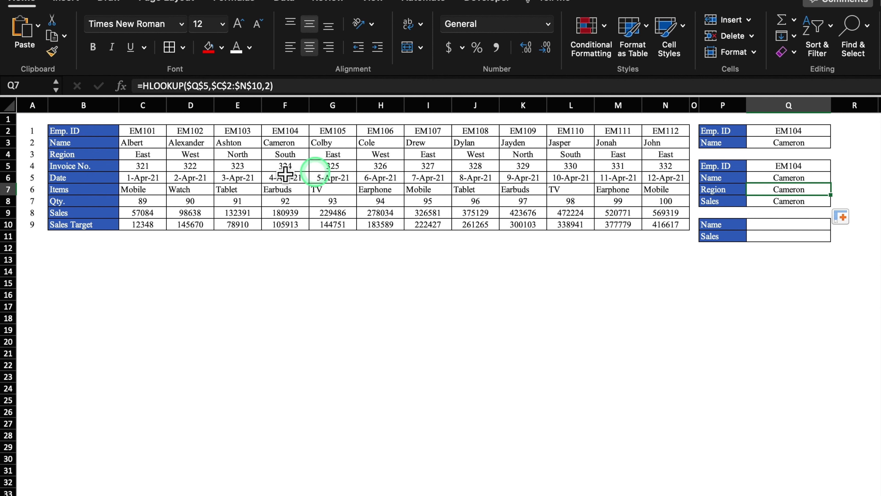
left_click(271, 87)
key("BackSpace")
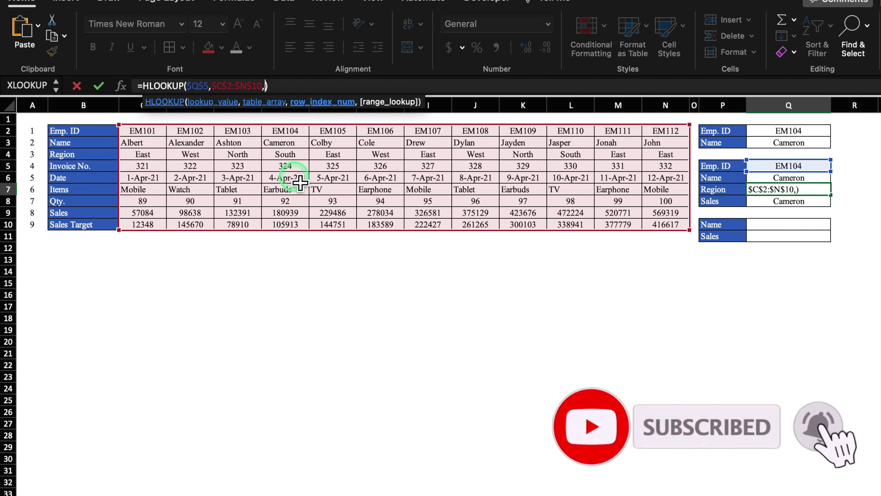
type("3")
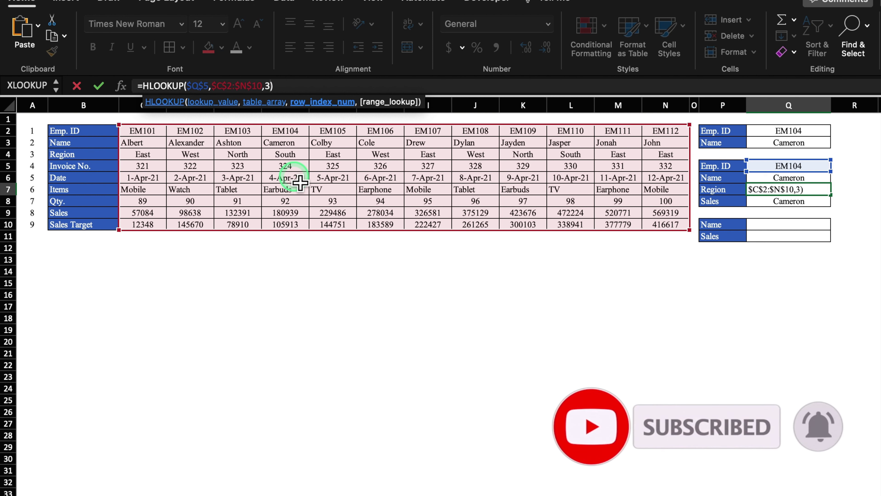
key("Return")
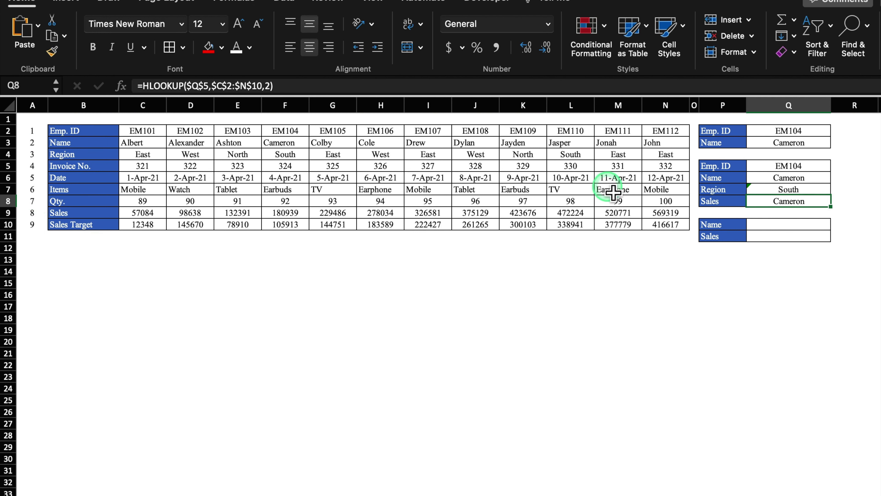
Change the row index in the Sales formula in Q8 to 8.
left_click(266, 86)
key("BackSpace")
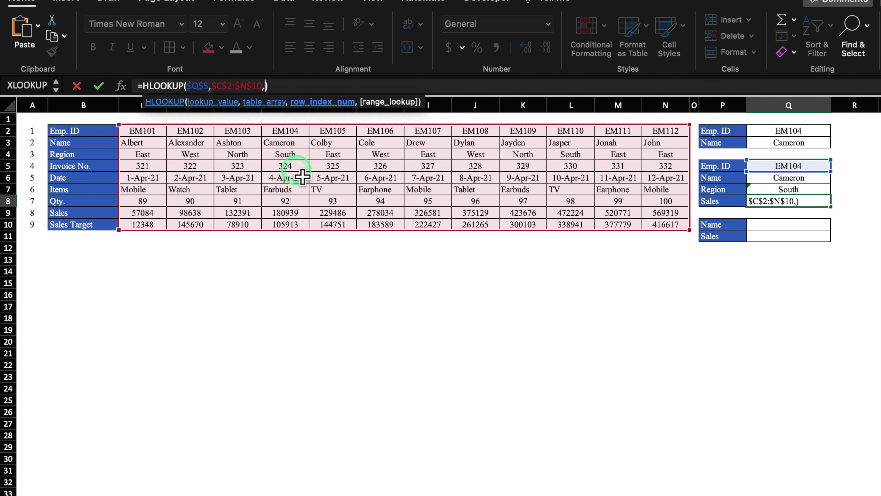
type("8")
key("Return")
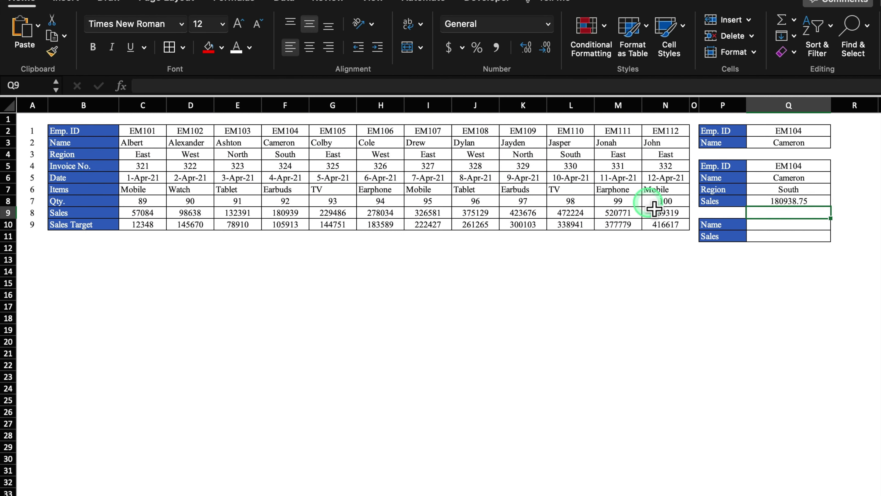
left_click(821, 203)
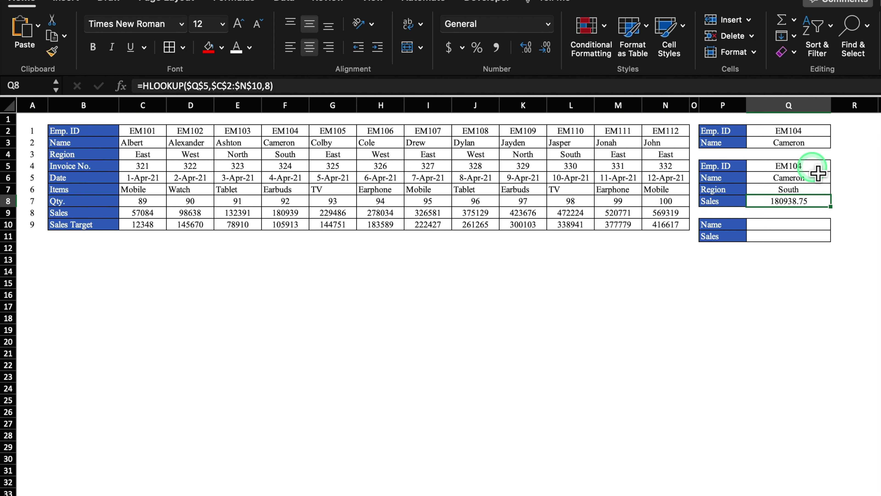
left_click(812, 166)
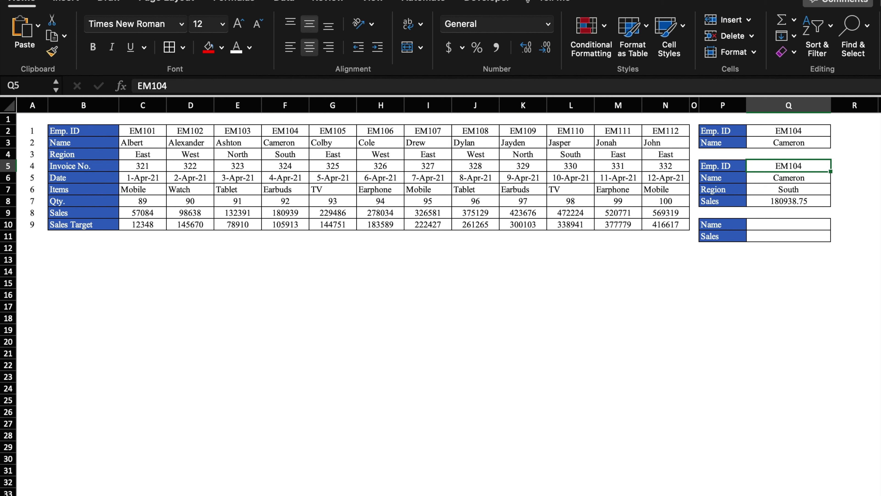
Clear the row numbers in column A and renumber the rows from Name to Sales Target as 1 to 8 in A3:A10.
left_click(805, 224)
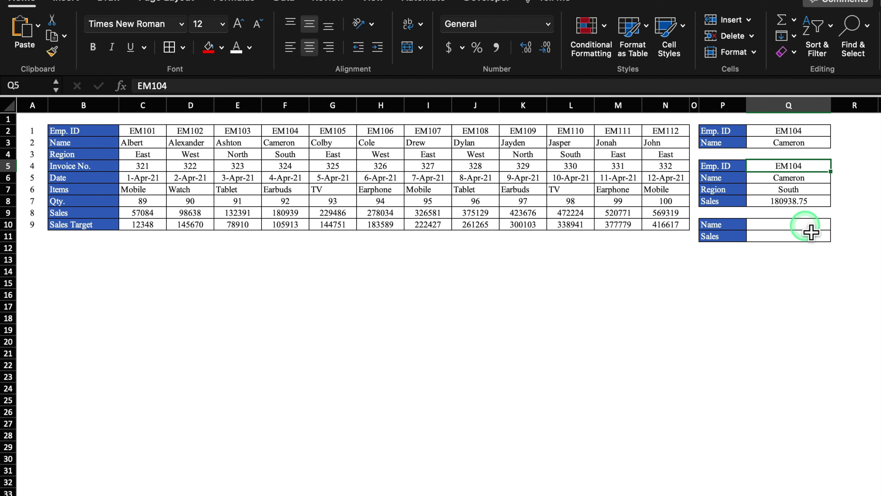
left_click(810, 232)
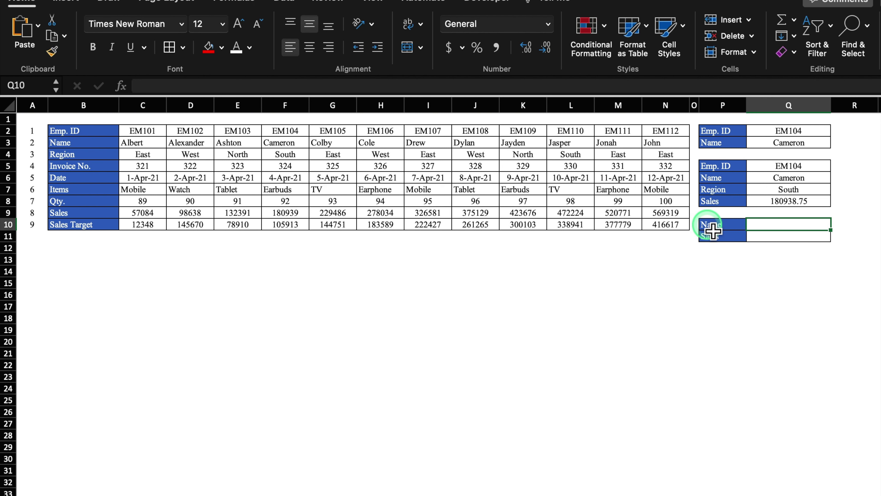
left_click_drag(35, 131, 36, 235)
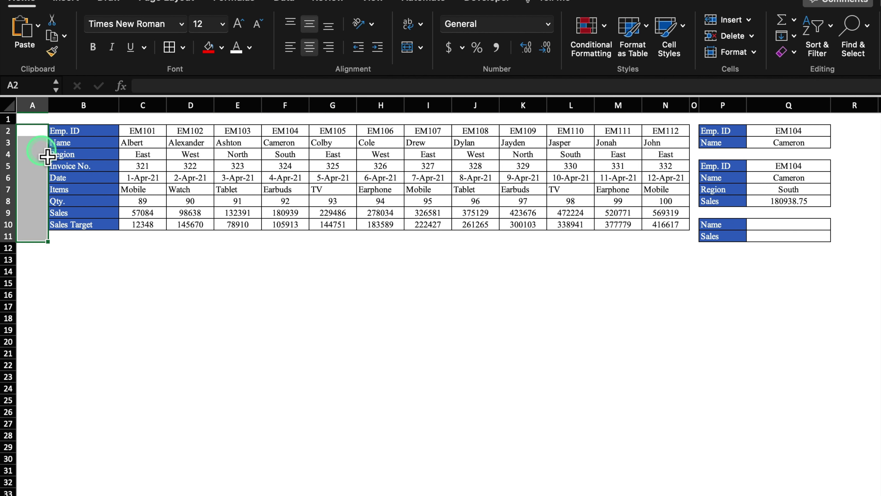
left_click(39, 147)
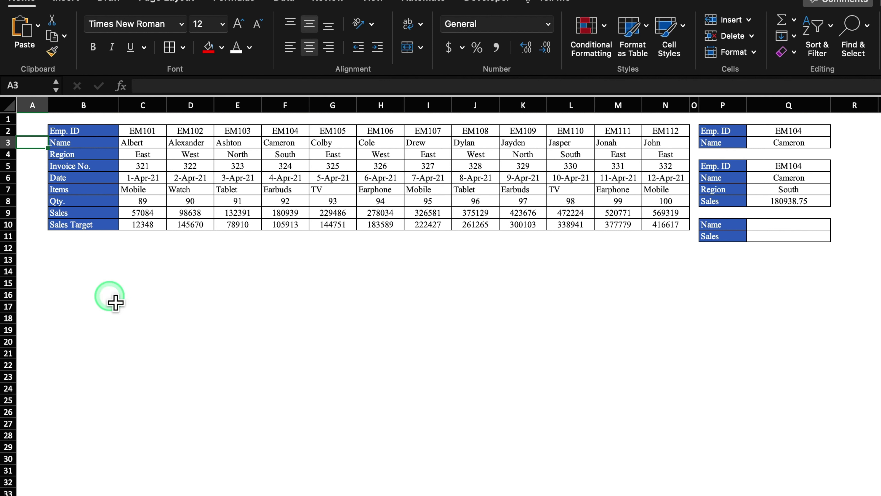
left_click(110, 296)
left_click(39, 142)
type("1")
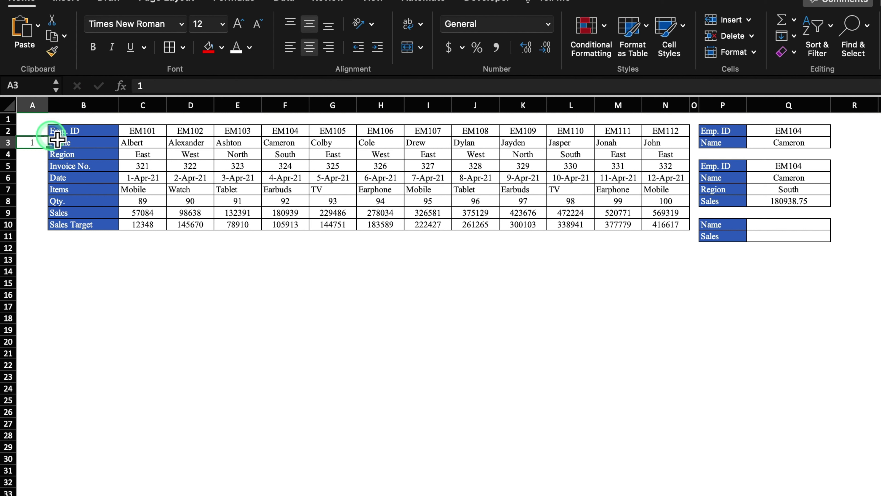
left_click_drag(48, 148, 63, 232)
left_click(57, 239)
left_click(78, 275)
left_click(237, 270)
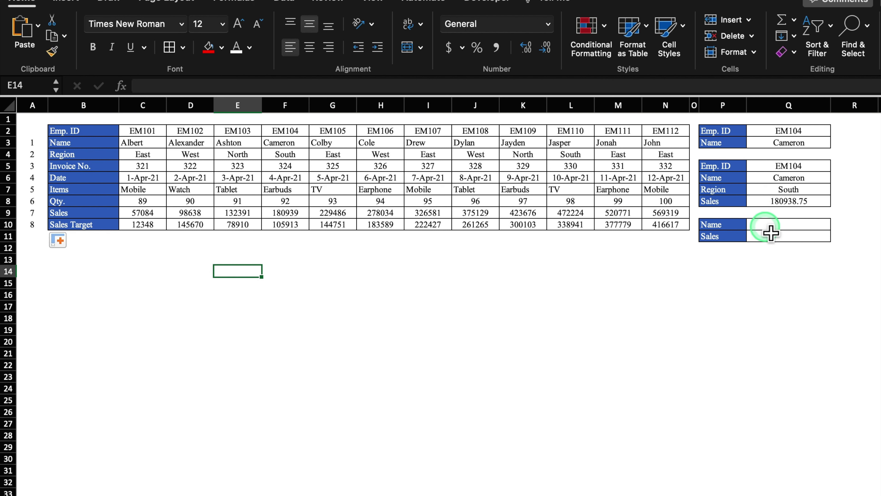
Copy the employee name from D3 into the Name cell Q10 of the lookup table.
left_click(769, 227)
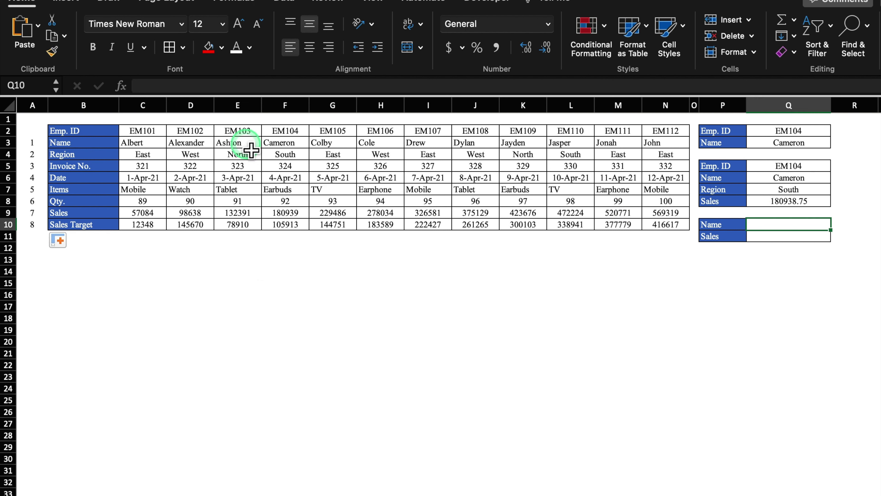
left_click(203, 147)
key("cmd+c")
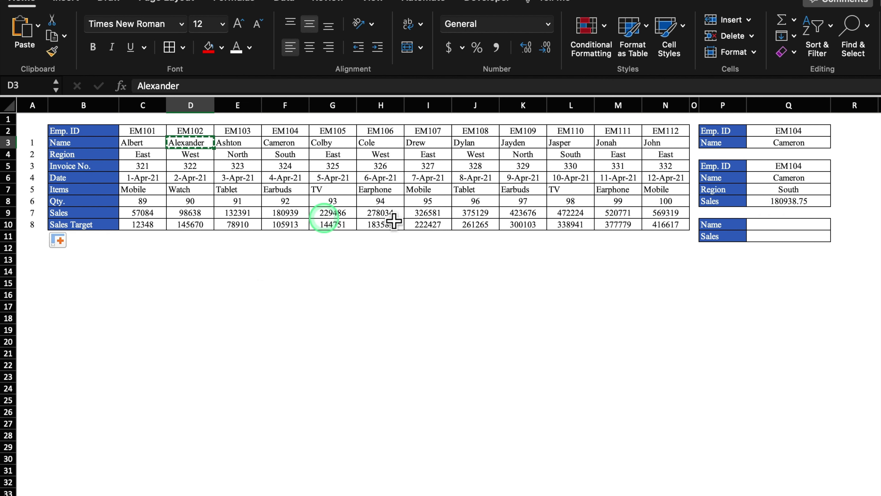
left_click(791, 224)
key("cmd+v")
Enter =HLOOKUP(Q10,C3:N10,7) in the Sales cell Q11 and check the result against column D.
left_click(797, 239)
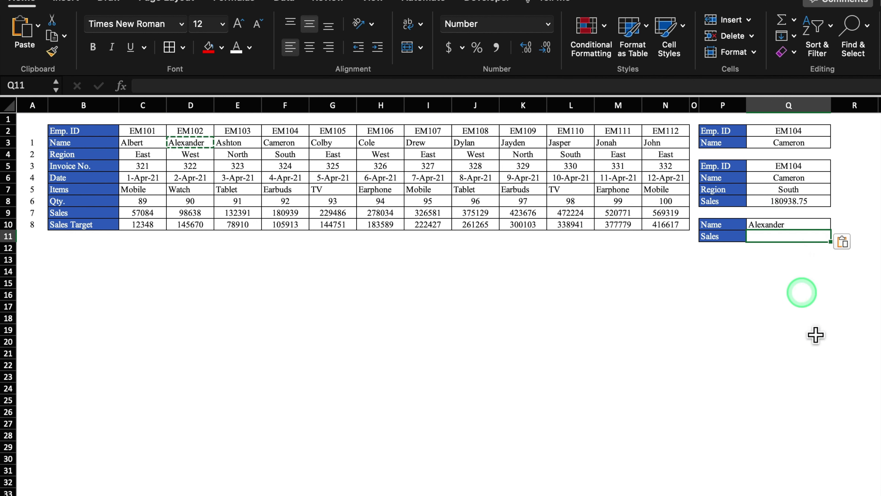
type("=")
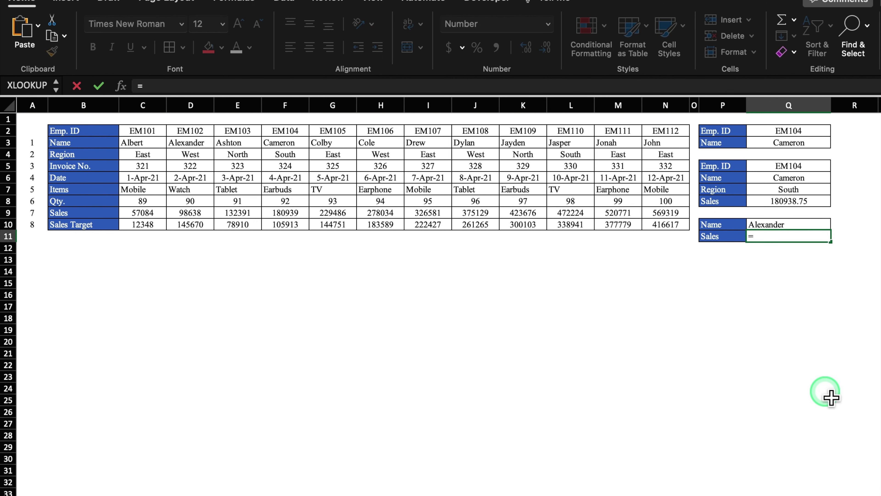
type("hlo")
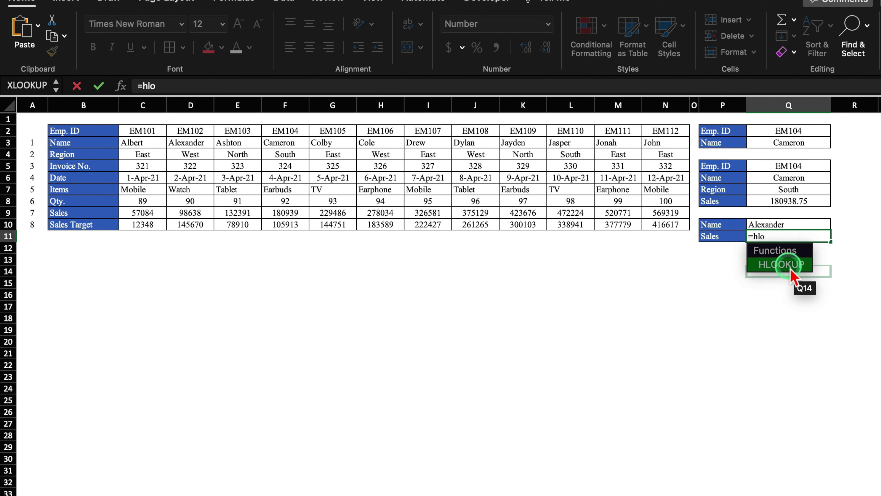
double_click(790, 269)
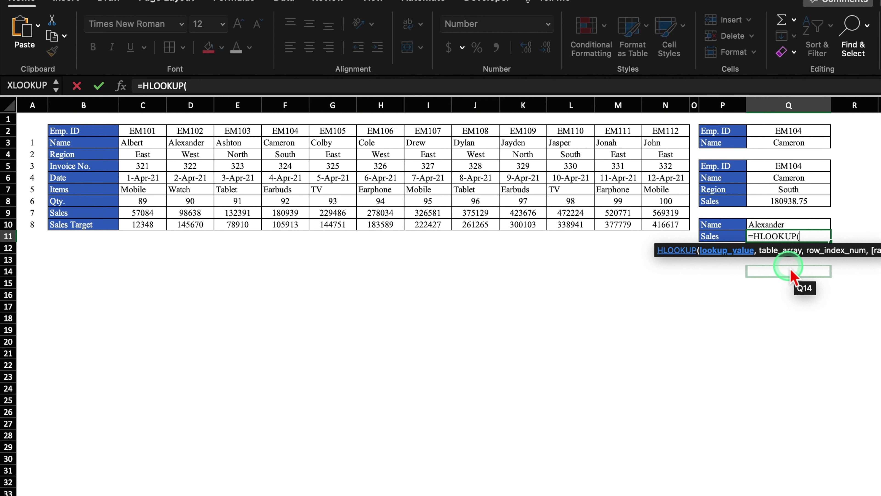
left_click(817, 229)
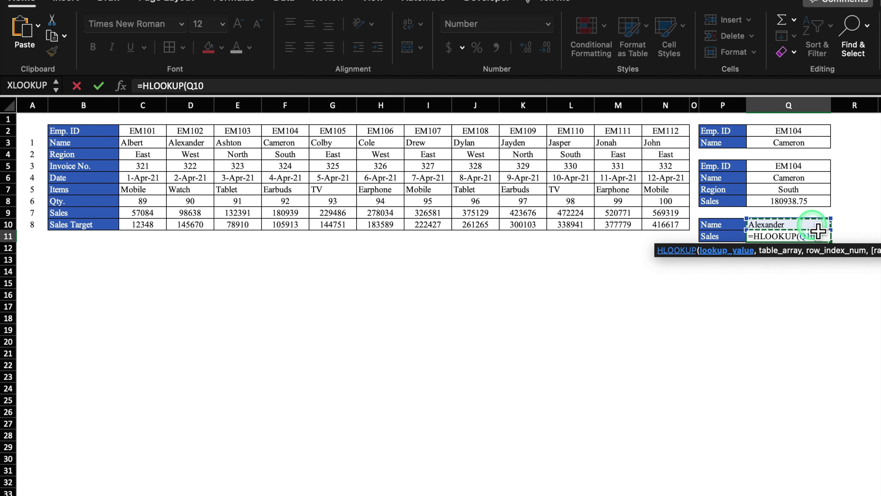
type(",")
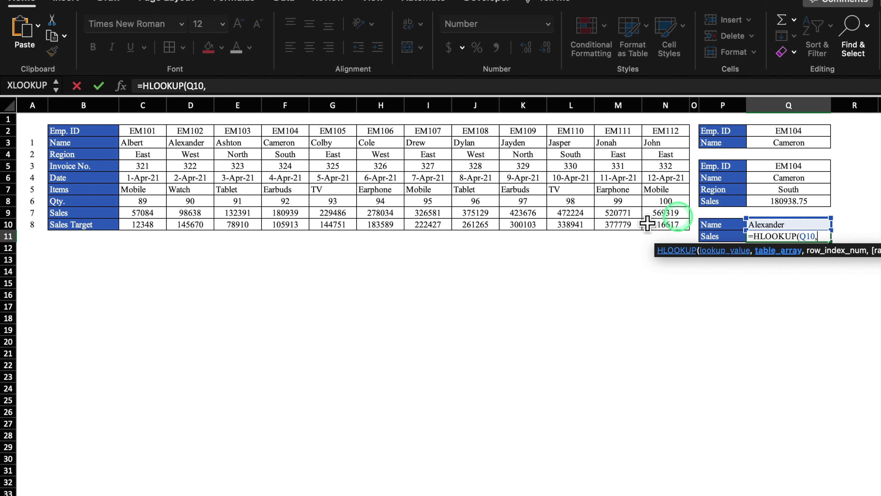
left_click_drag(149, 150, 665, 233)
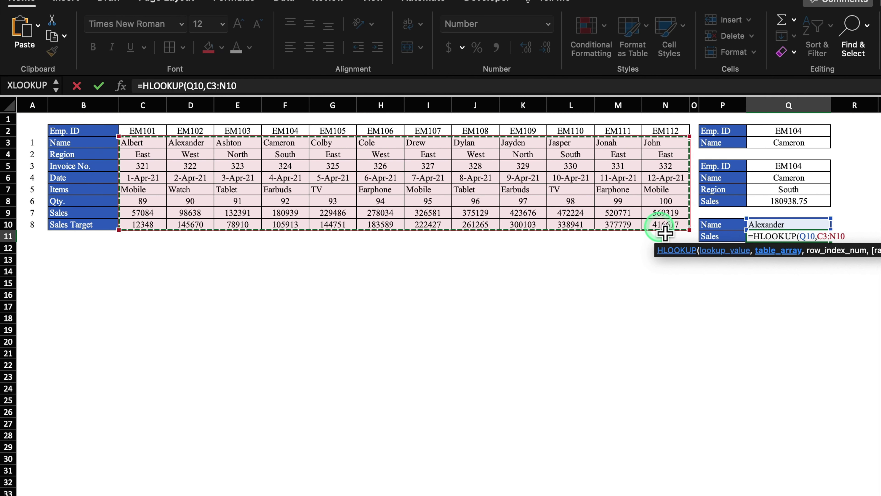
type(",")
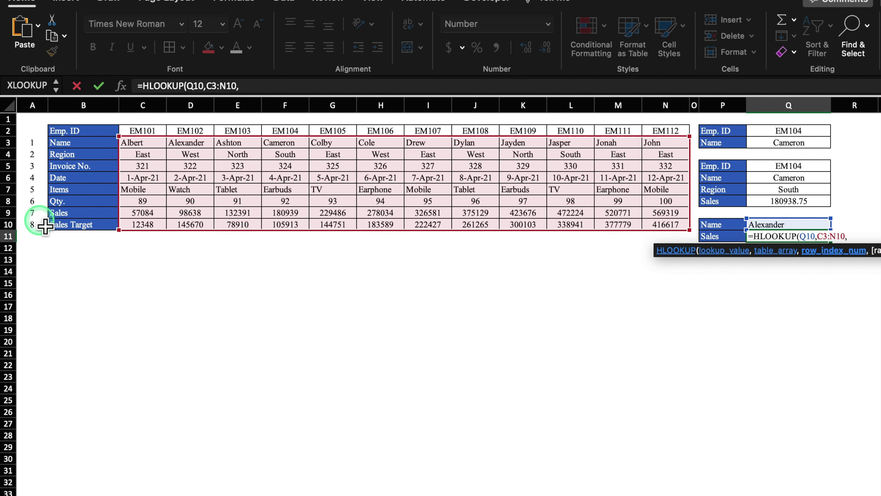
type("7)")
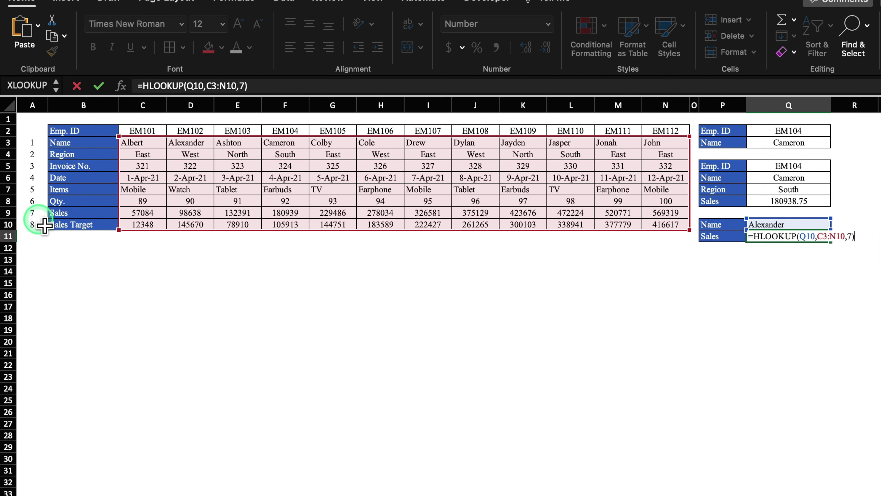
key("Return")
left_click(760, 238)
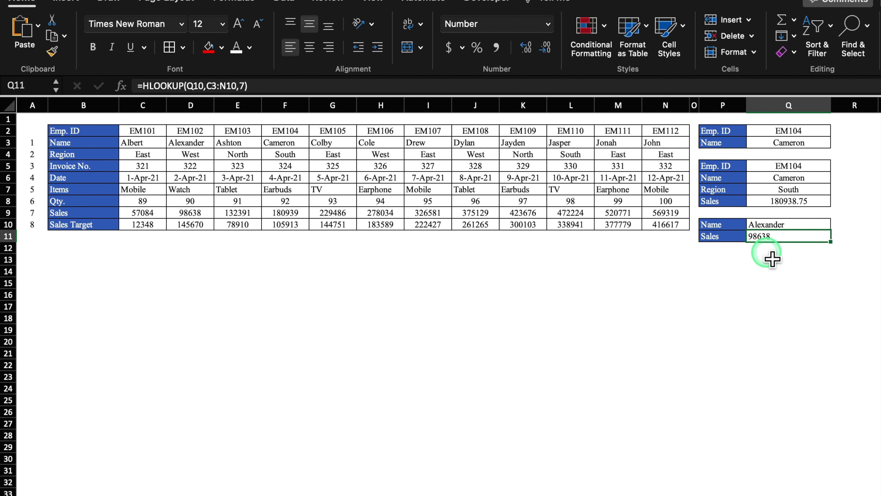
left_click(199, 113)
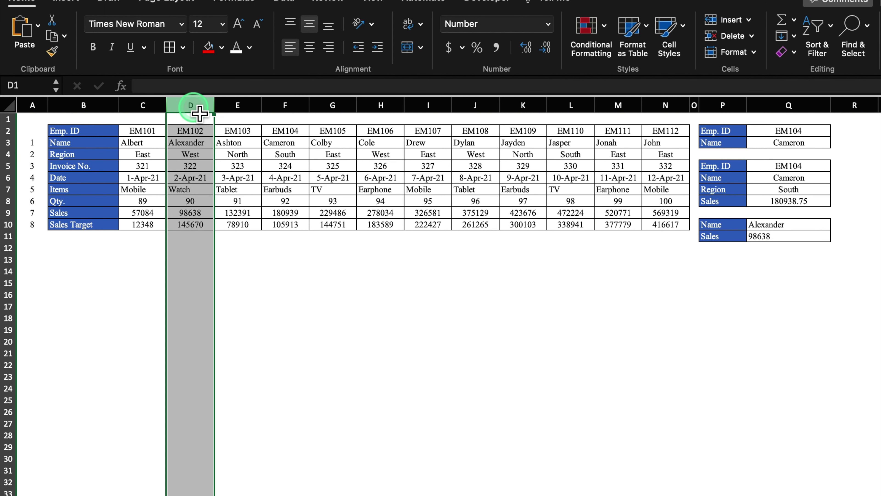
left_click(357, 365)
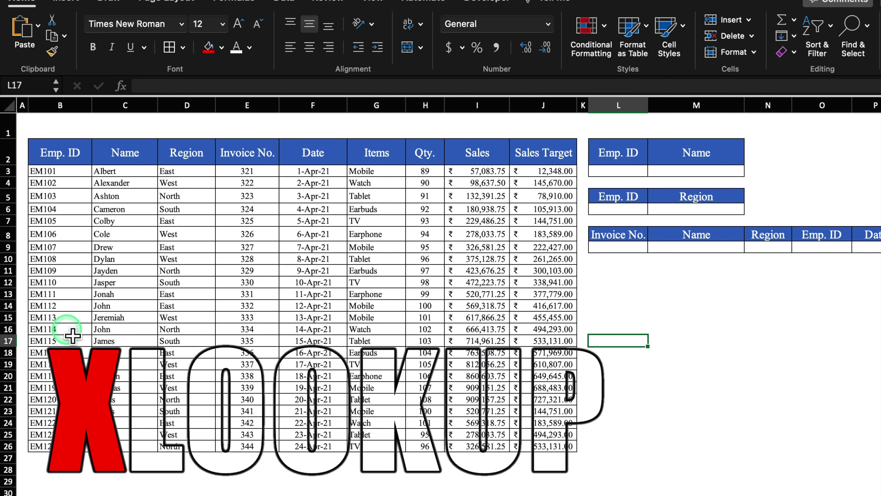
left_click(71, 330)
left_click(698, 247)
left_click(704, 295)
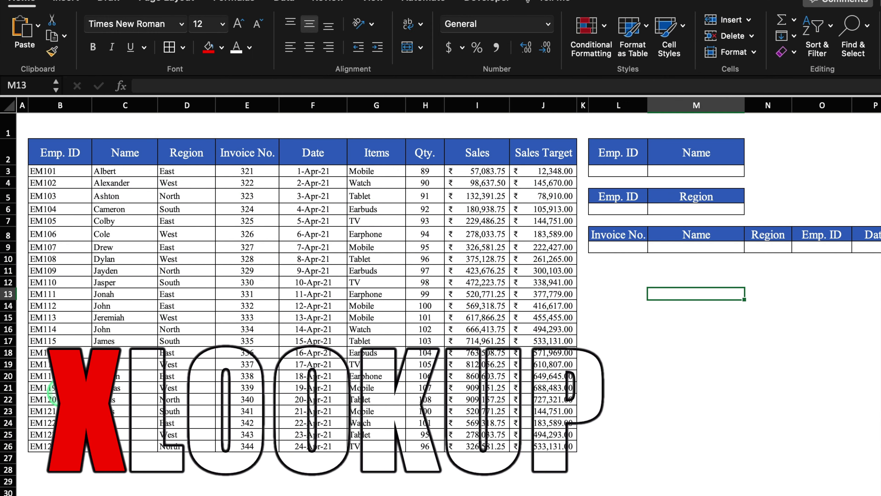
Copy the Emp. ID from B17 into the Emp. ID cells L3 and L6 of the lookup tables.
left_click(70, 342)
key("cmd+c")
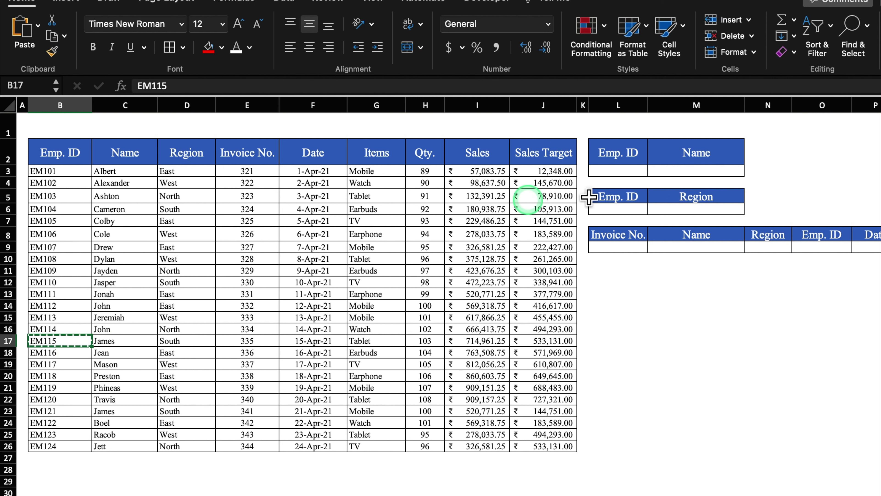
left_click(617, 171)
key("cmd+v")
left_click(620, 208)
key("cmd+v")
key("Escape")
left_click(726, 448)
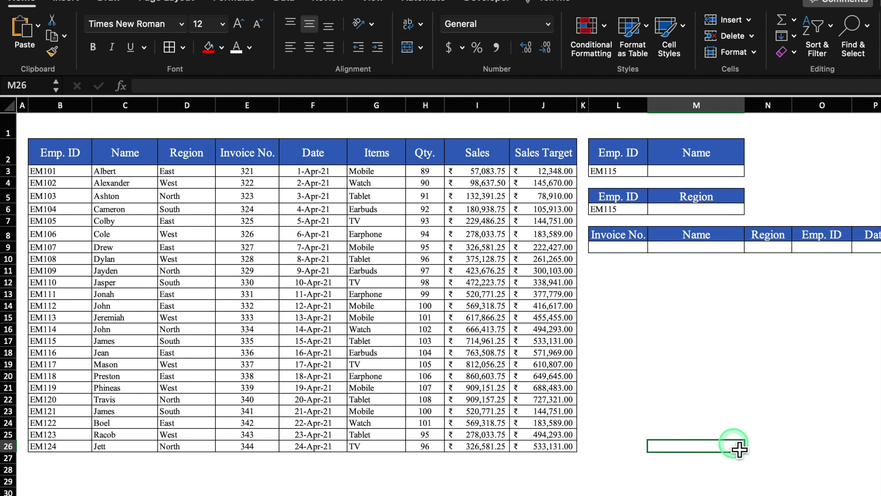
left_click(706, 171)
type("=xlo")
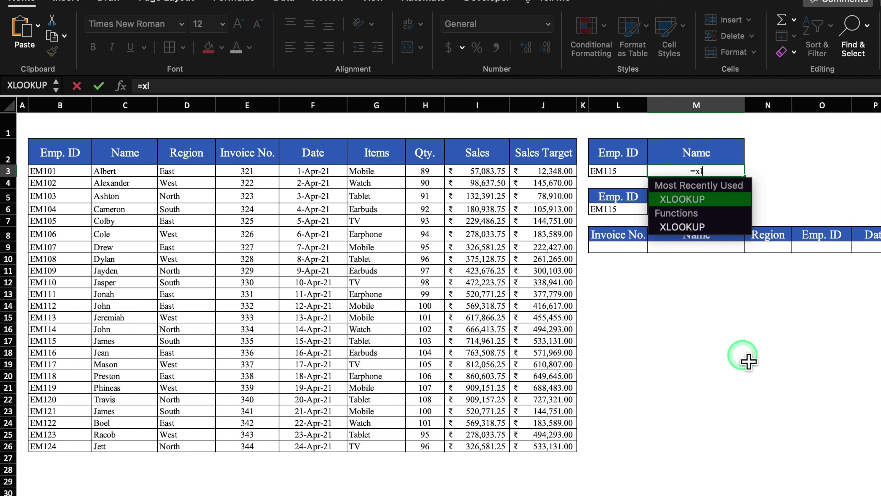
double_click(722, 200)
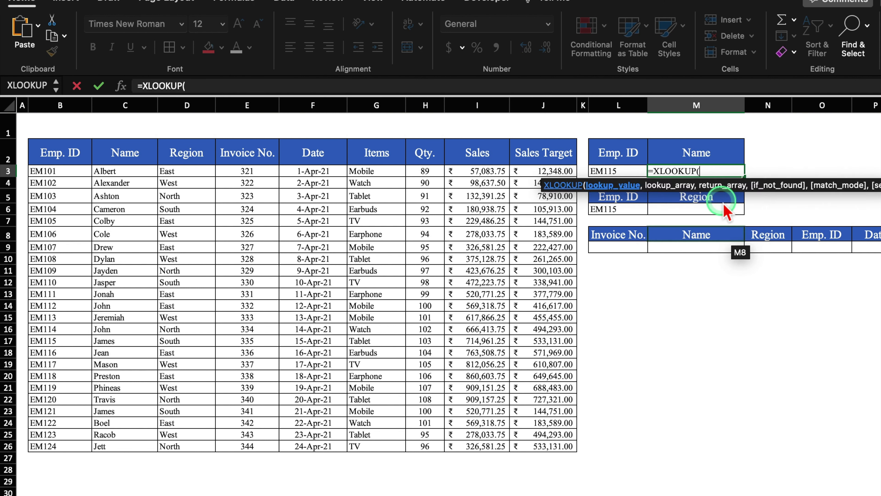
left_click(626, 173)
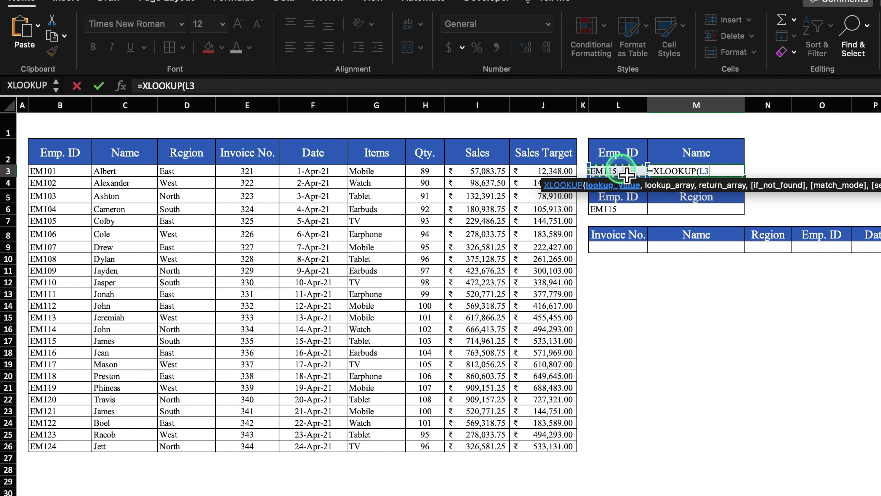
type(",L")
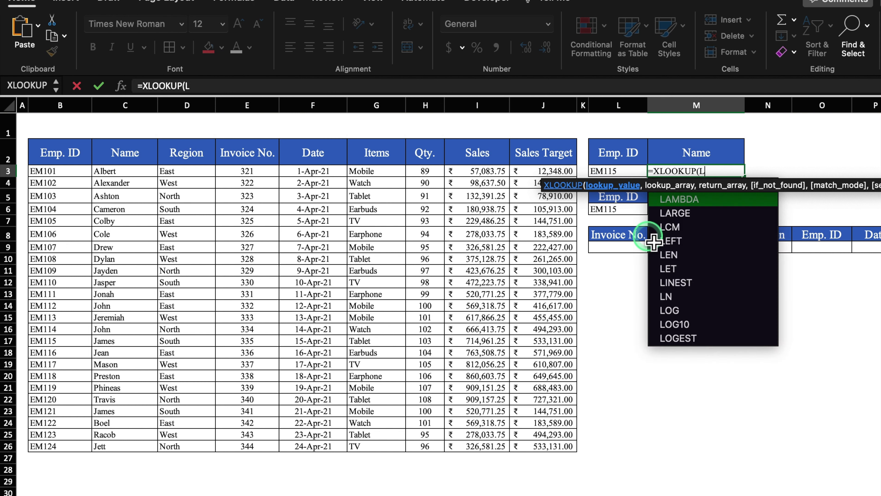
key("Escape")
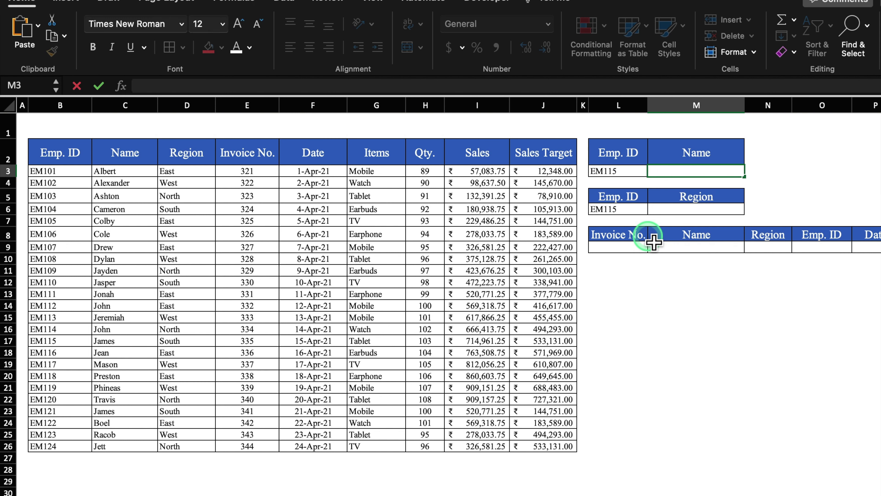
Enter =XLOOKUP(L3,B:B,C:C) in the Name cell M3 to look up the name by Emp. ID.
type("=")
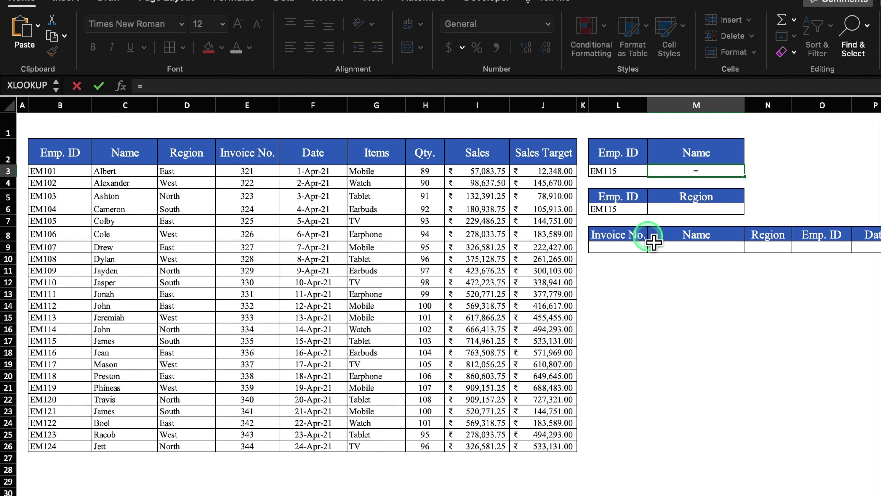
type("xlo")
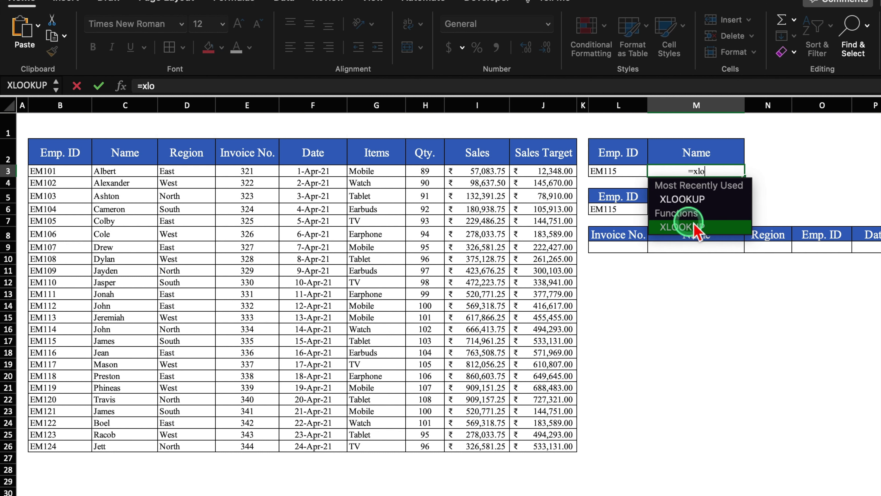
double_click(702, 204)
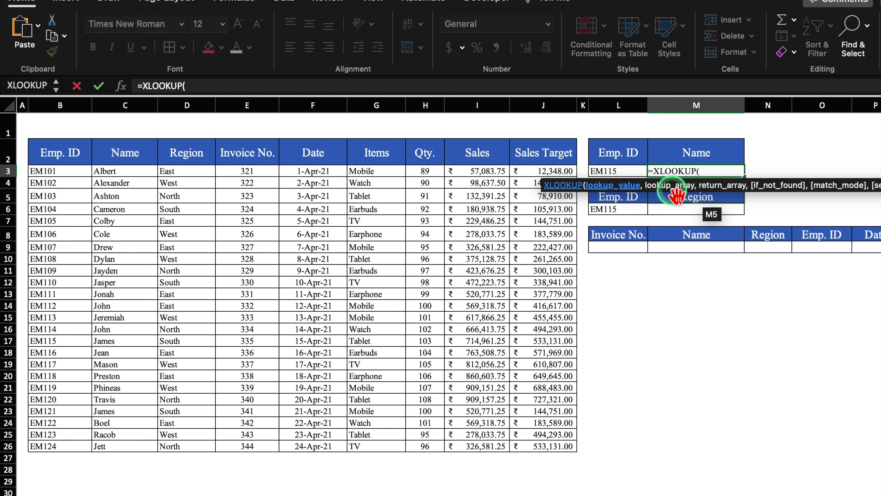
left_click(621, 171)
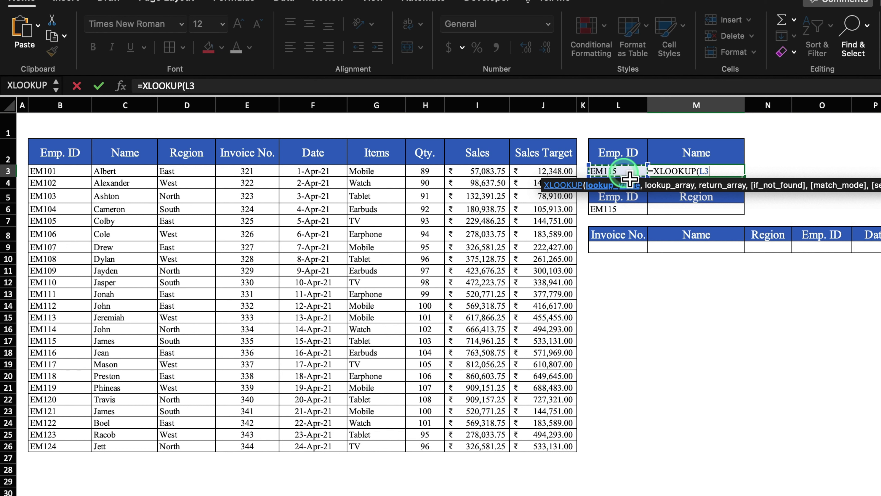
type(",")
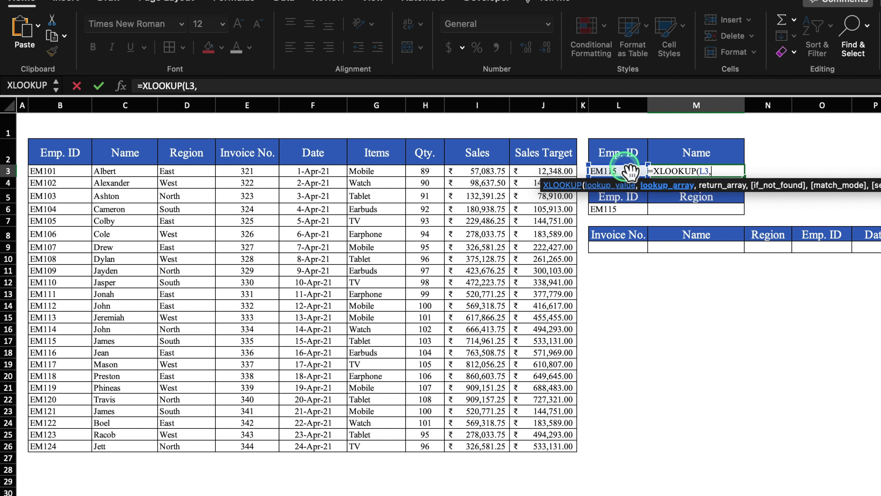
left_click(60, 109)
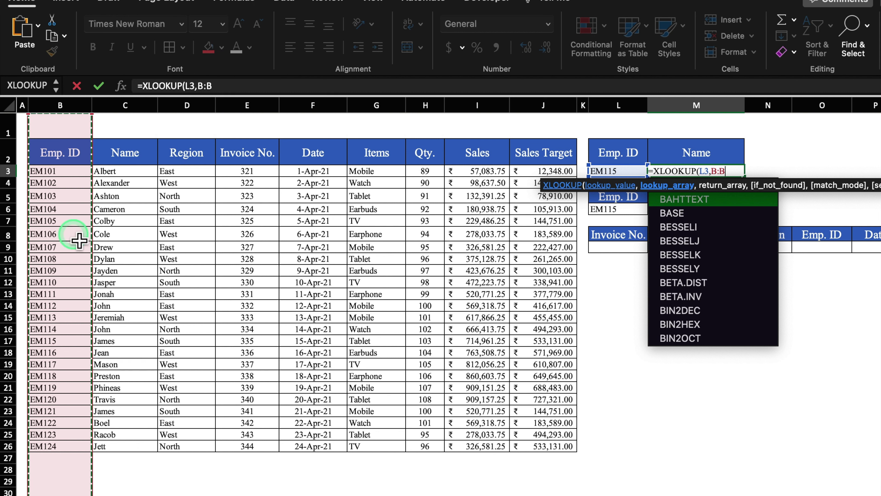
type(",")
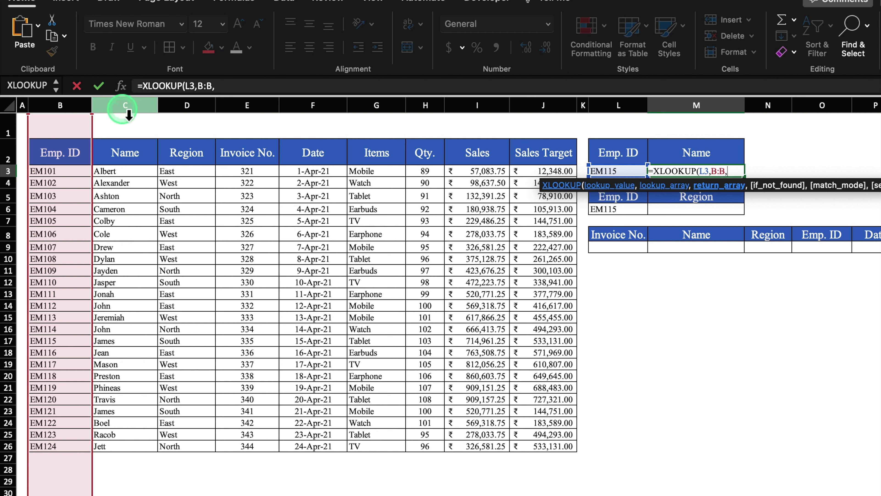
left_click(125, 106)
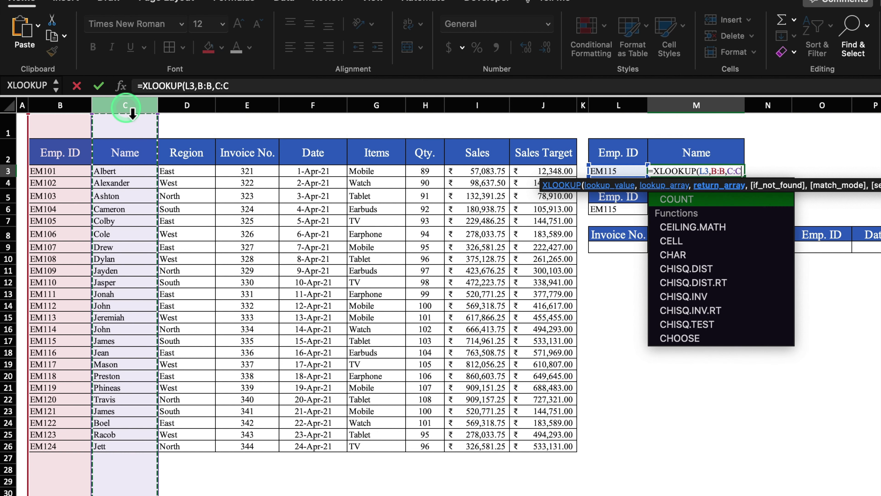
type(")")
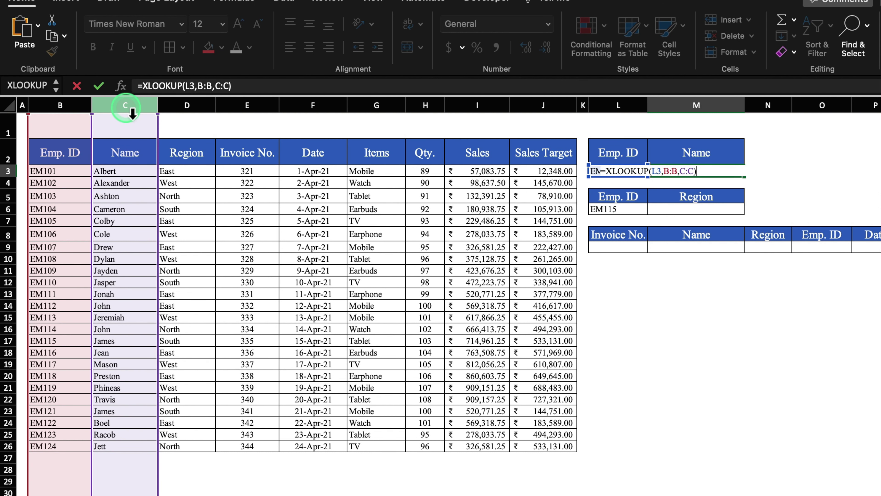
key("Return")
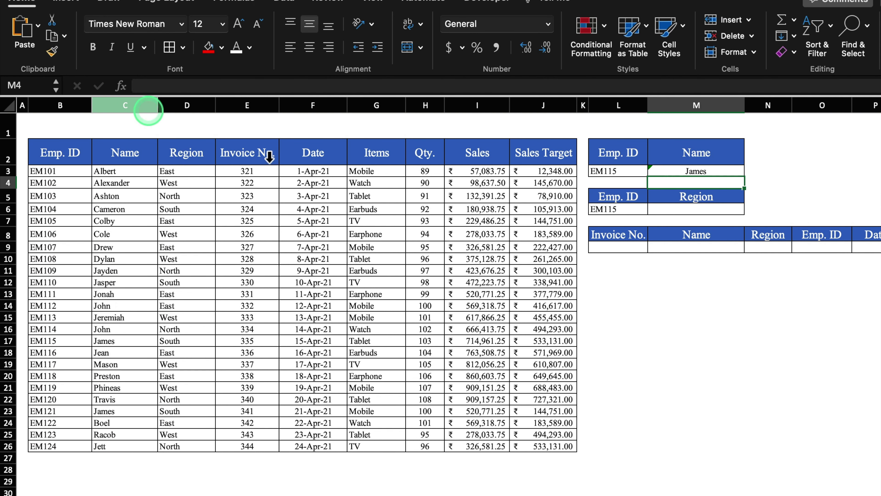
Enter =XLOOKUP(L6,B:B,D:D) in the Region cell M6 to look up the region by Emp. ID.
left_click(692, 214)
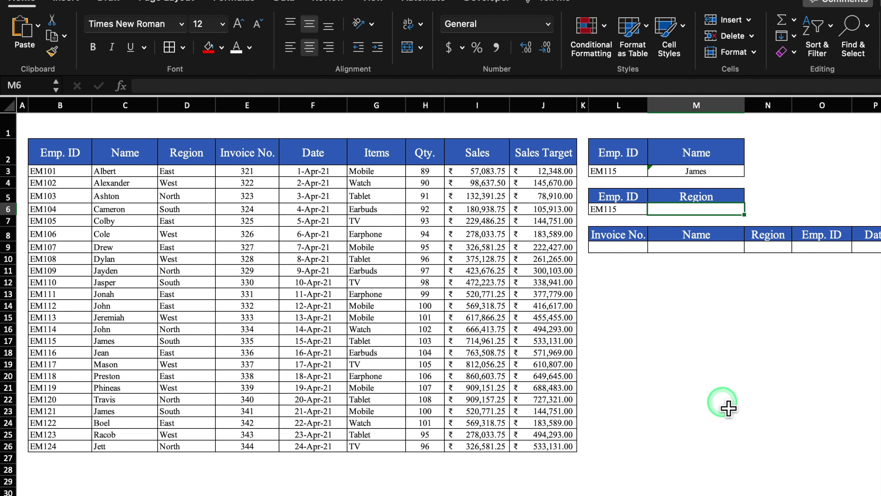
type("=")
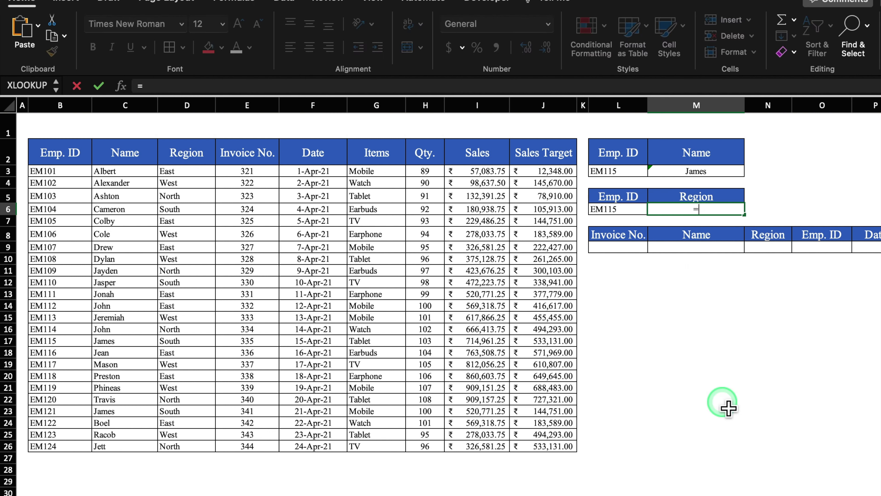
type("xlo")
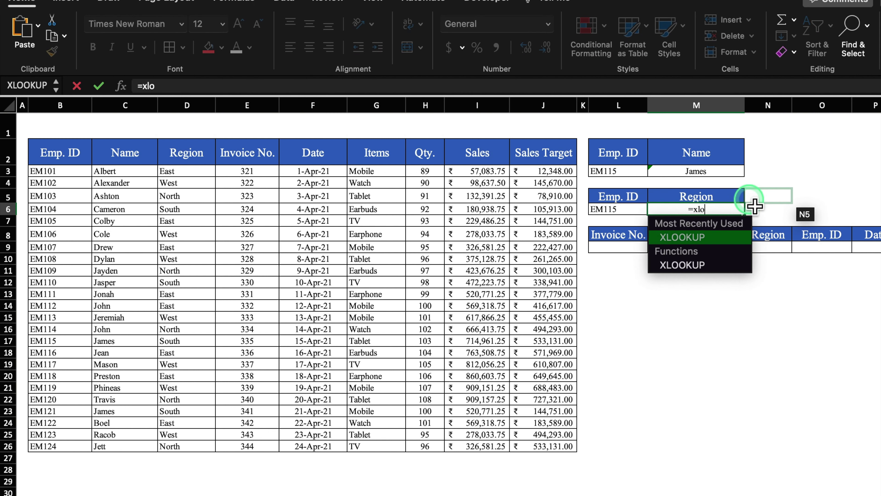
double_click(724, 241)
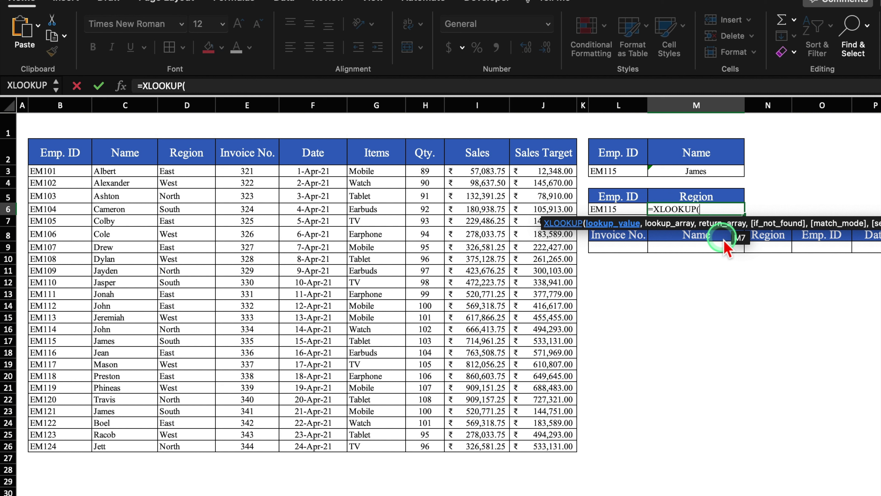
left_click(622, 212)
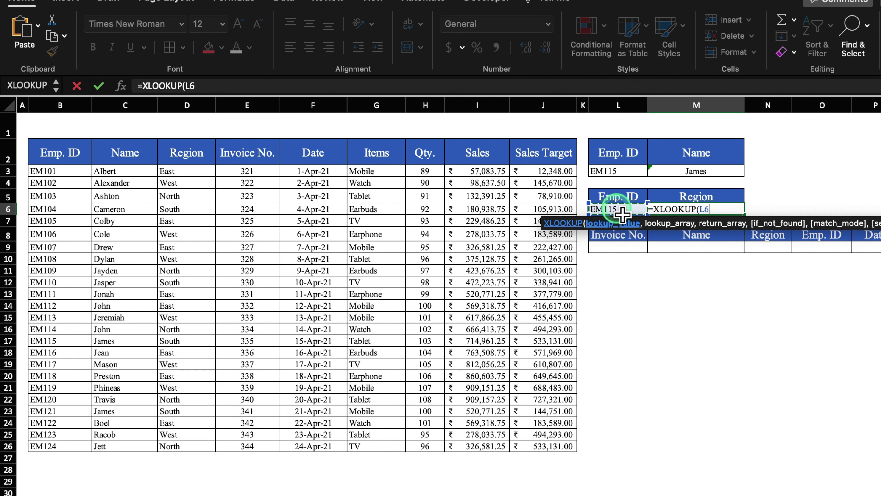
type(",")
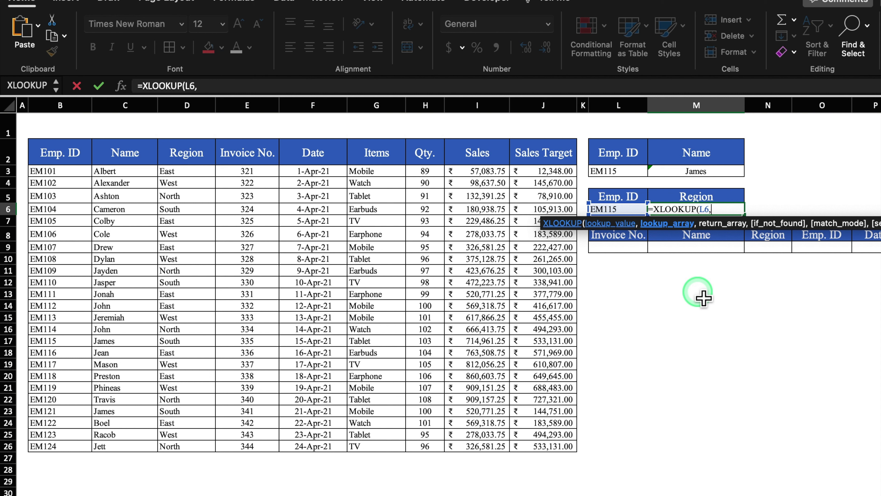
left_click(61, 105)
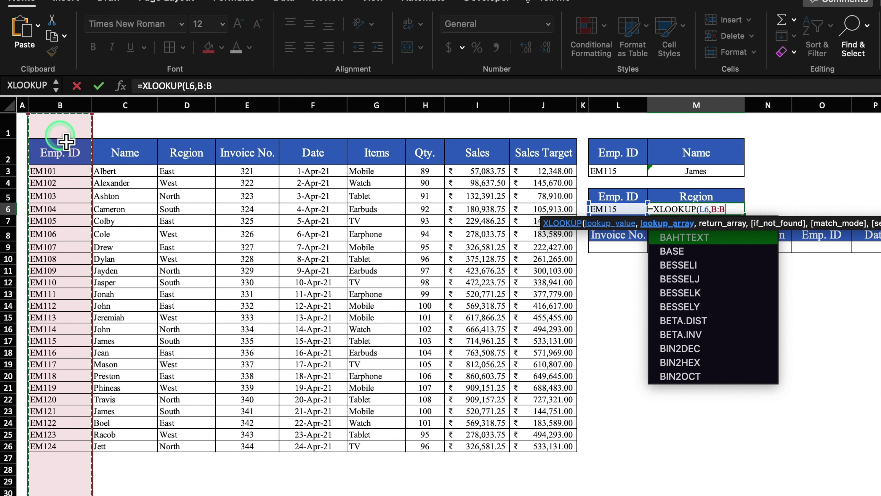
type(",")
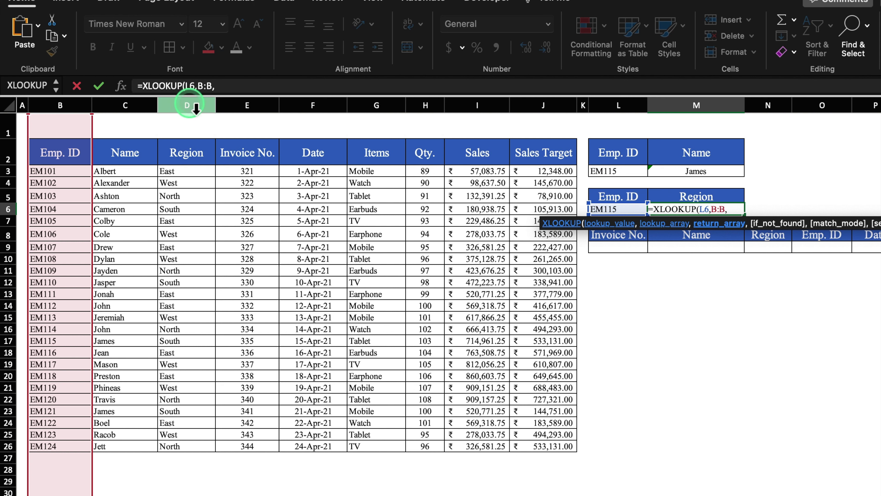
left_click(196, 108)
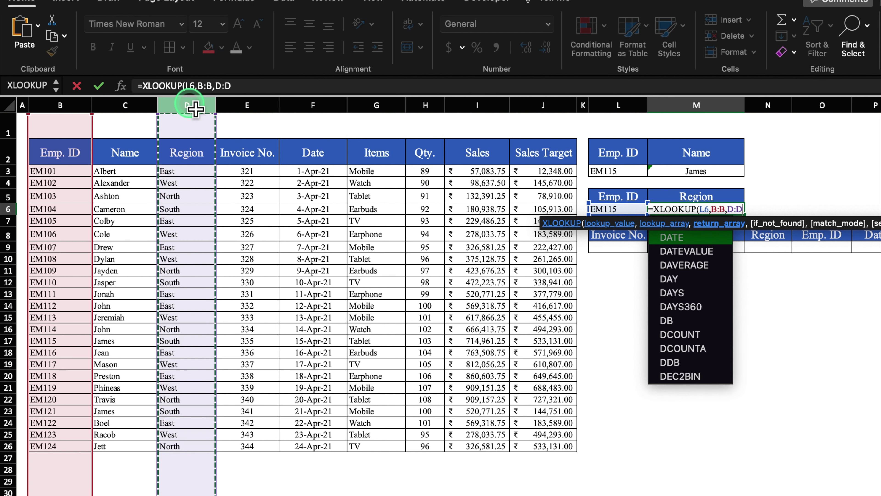
type(")")
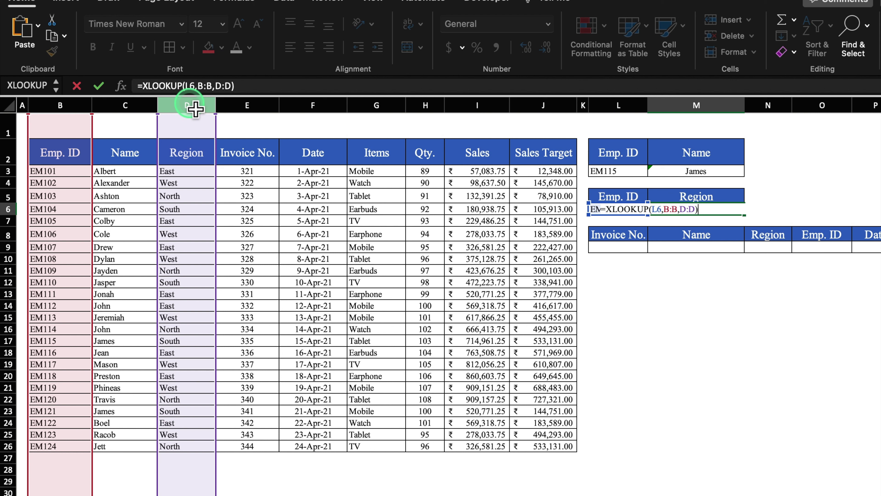
key("Return")
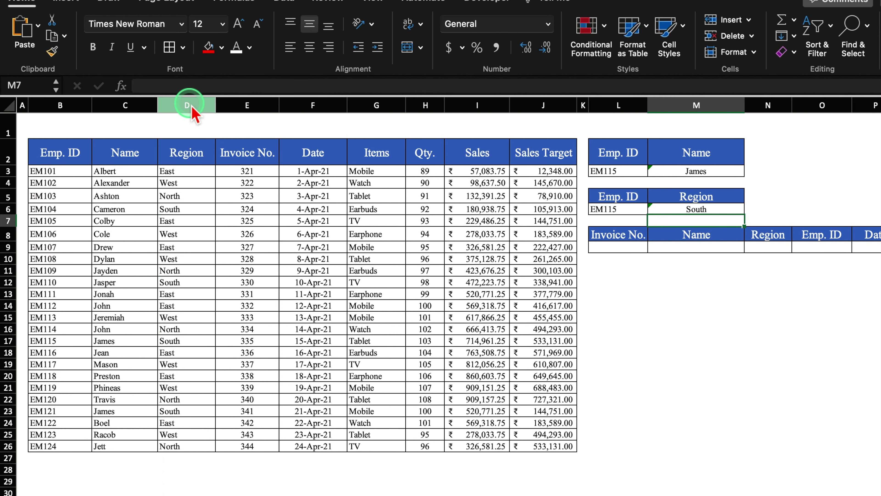
Copy the invoice number from E12 into the Invoice No. cell L9 of the third lookup table.
left_click(611, 251)
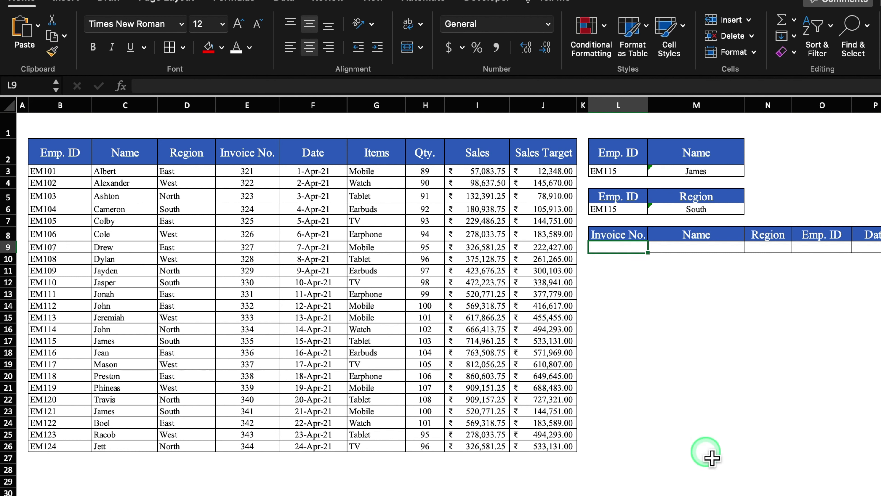
left_click(249, 282)
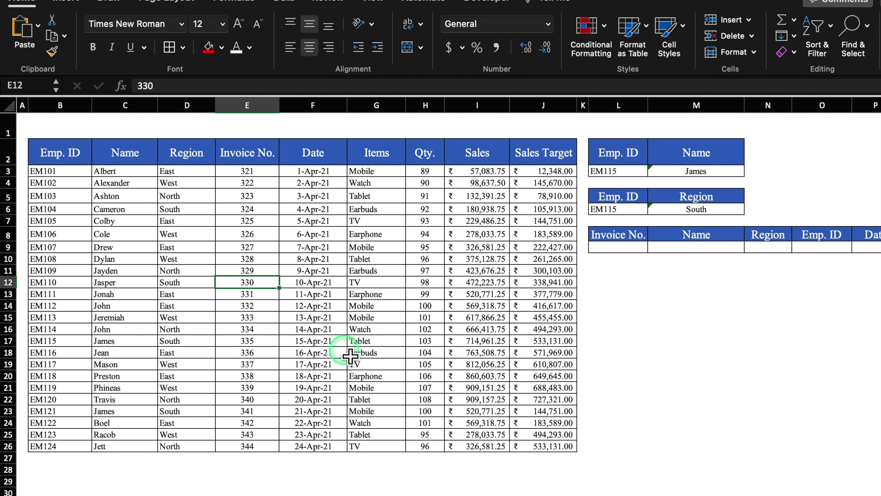
key("ctrl+c")
left_click(619, 247)
key("ctrl+v")
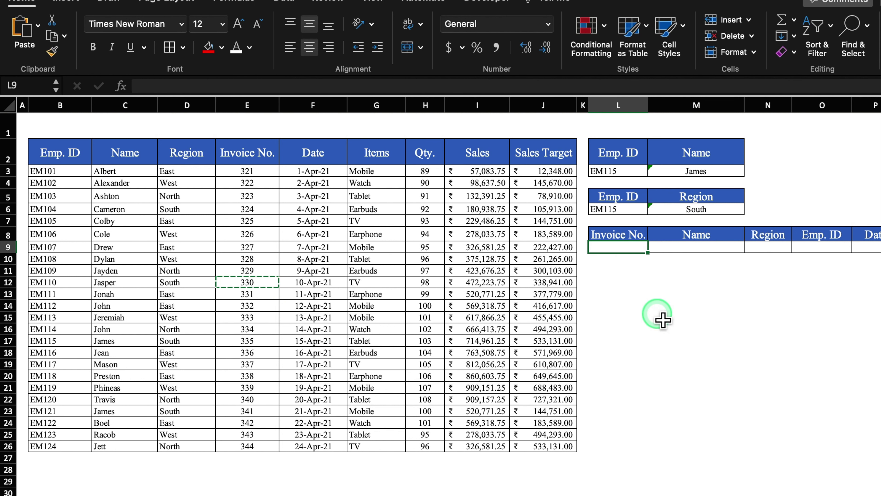
Enter =XLOOKUP(L9,E:E,C:C) in the Name cell M9 to look up the name by invoice number.
key("Right")
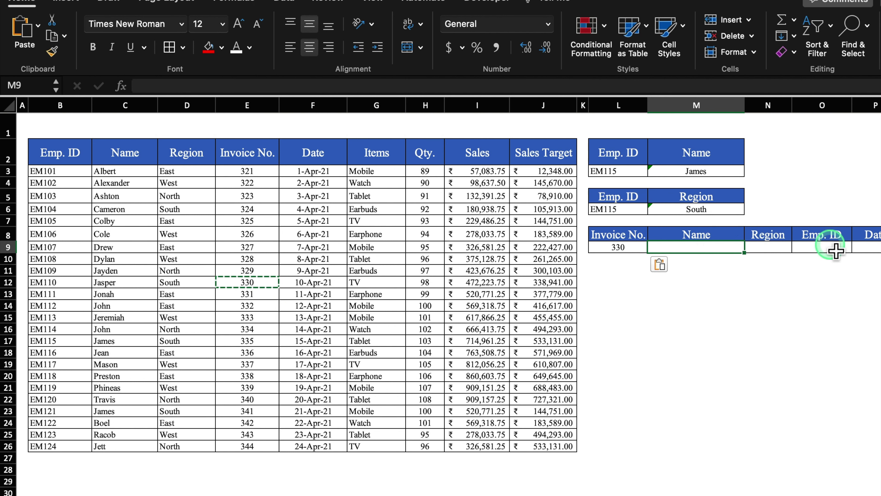
type("=x")
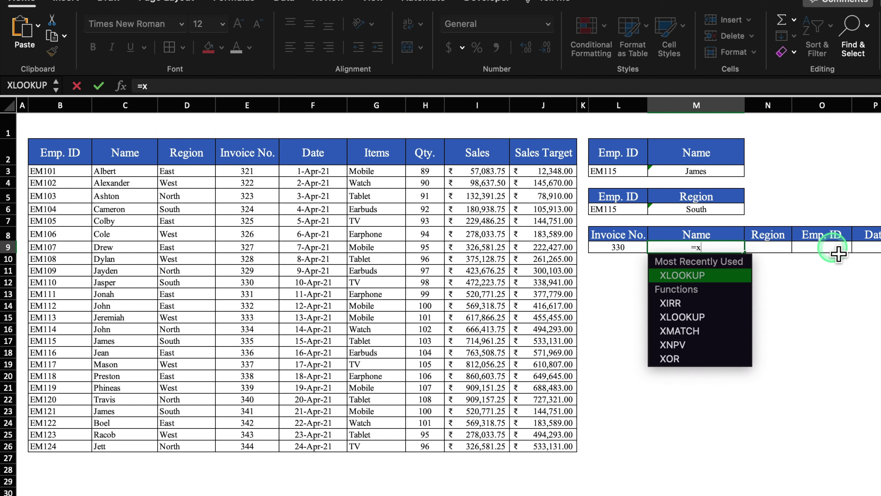
type("lo")
double_click(720, 278)
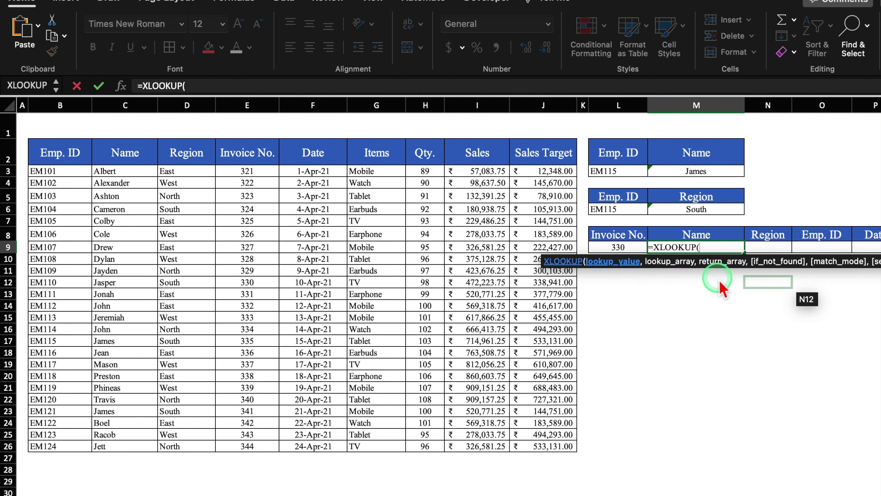
left_click(635, 252)
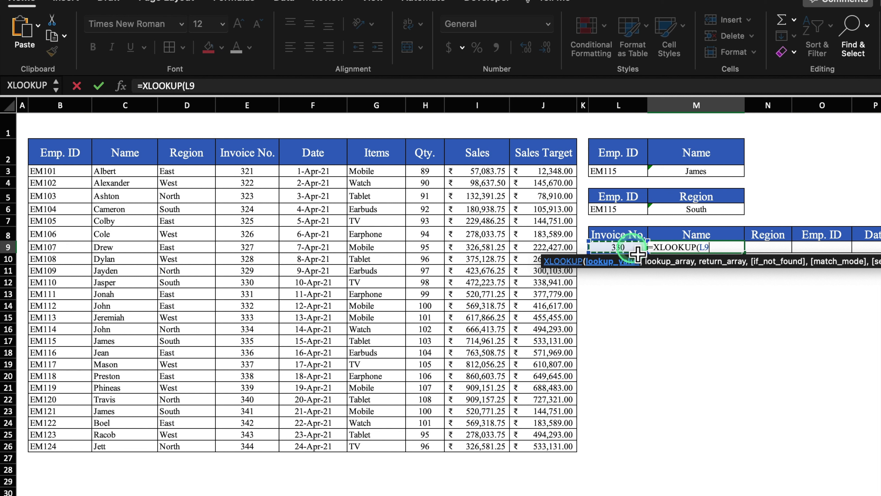
type(",")
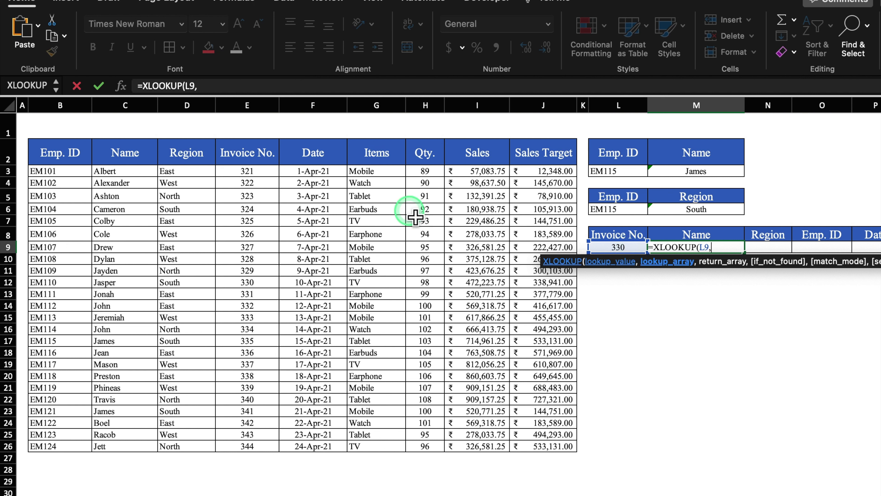
left_click(248, 107)
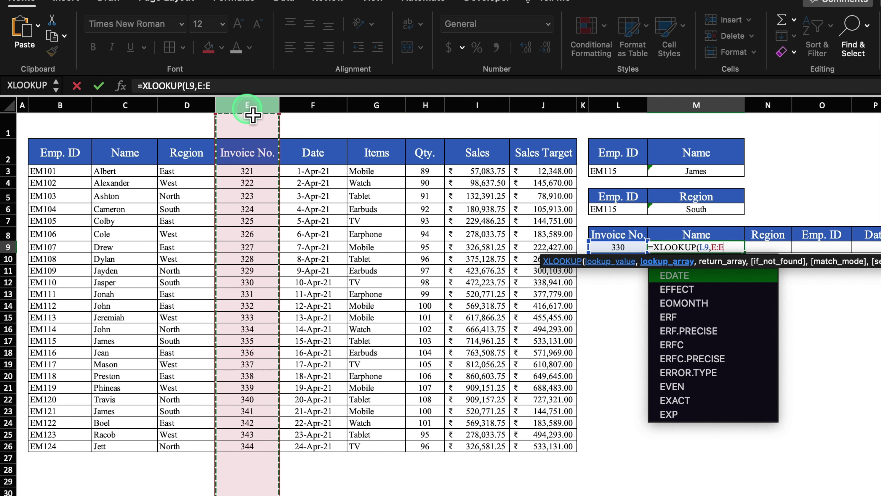
type(",")
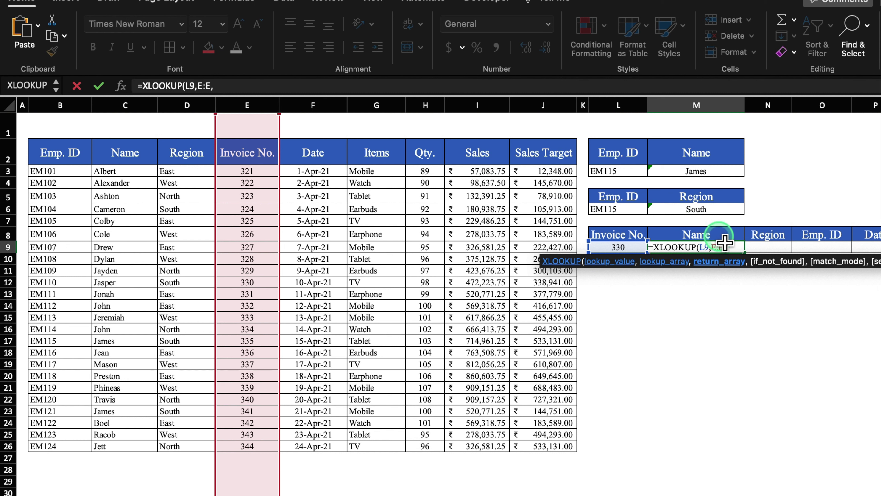
left_click(138, 108)
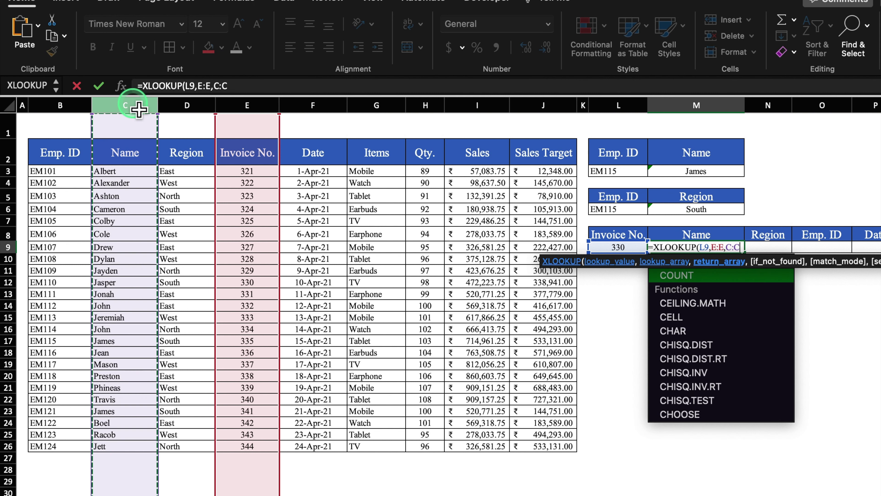
type(")")
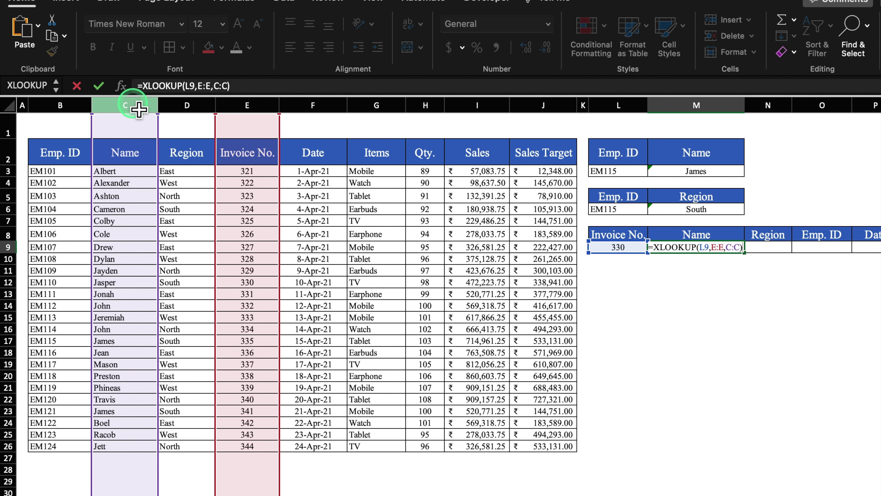
key("Return")
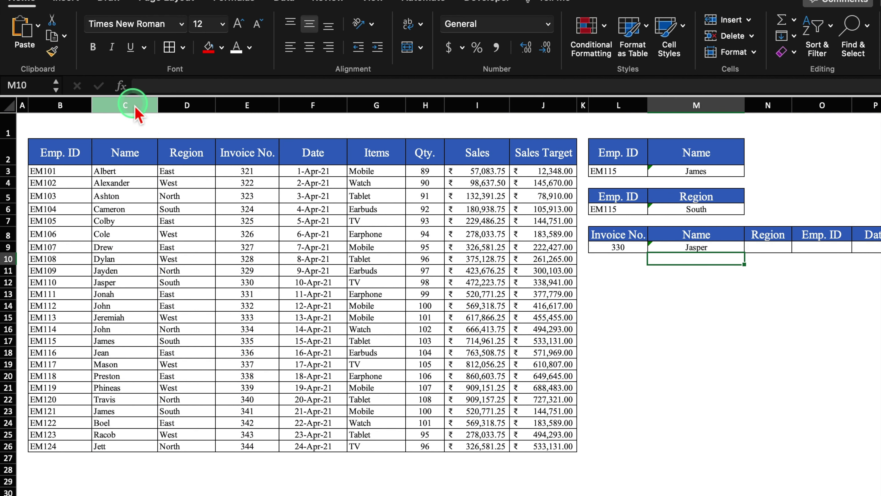
key("Up")
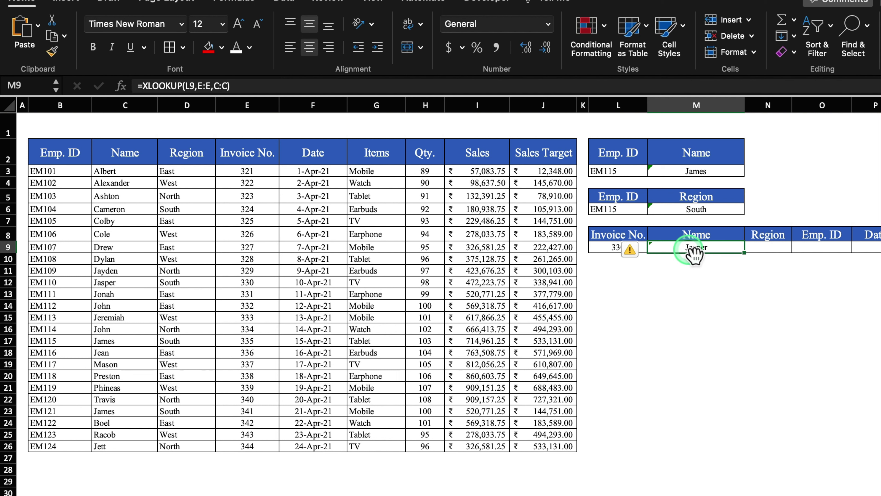
Enter =XLOOKUP(M9,C:C,D:D) in the Region cell N9 to look up the region by name.
left_click(784, 249)
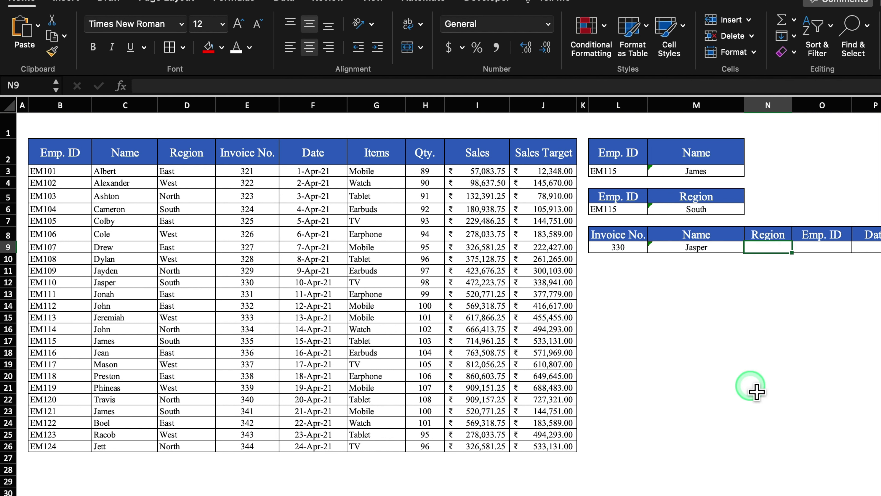
type("=xlo")
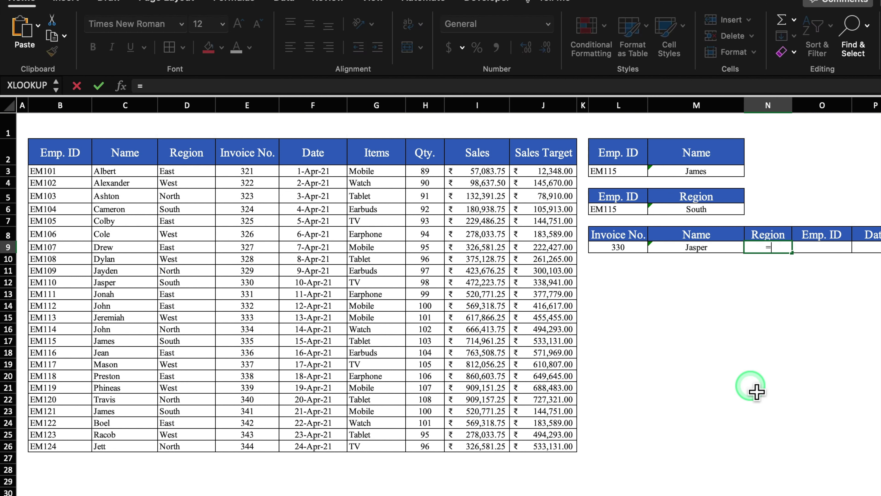
double_click(809, 276)
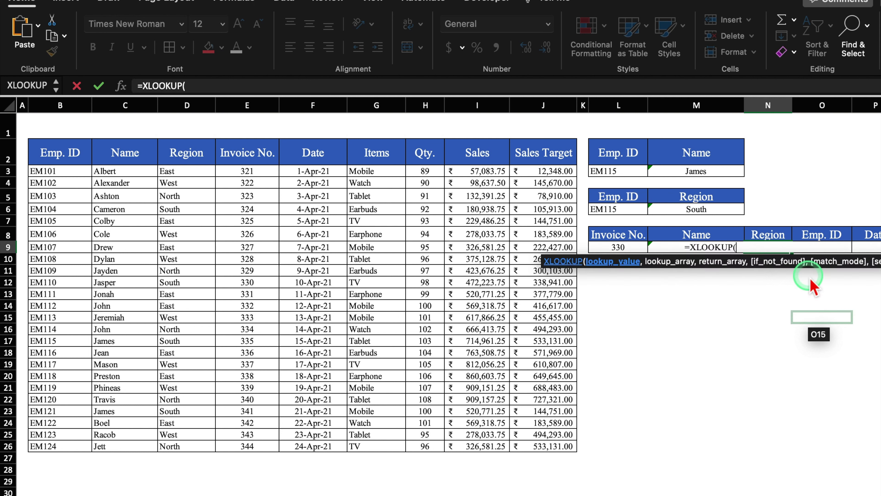
left_click(692, 274)
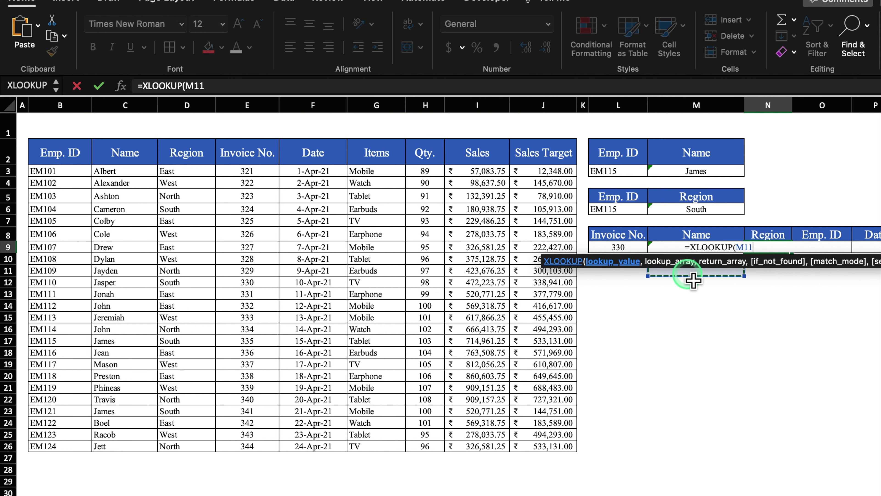
key("Up")
key("Up")
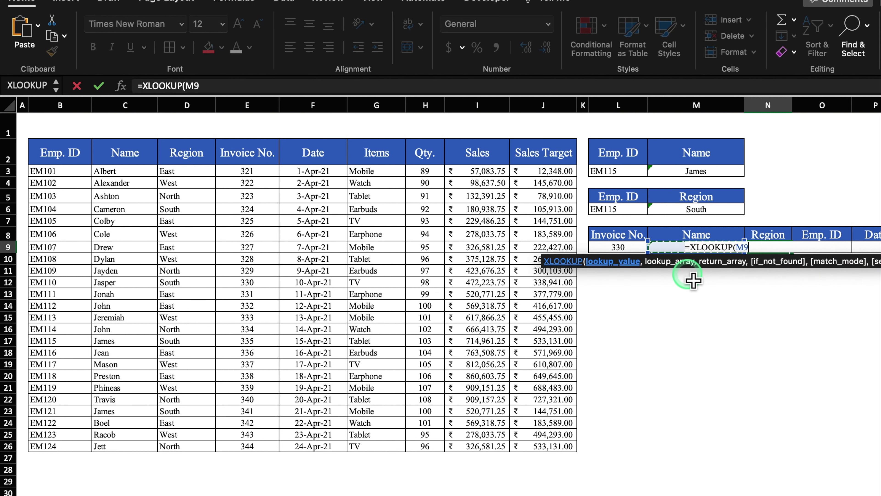
type(",")
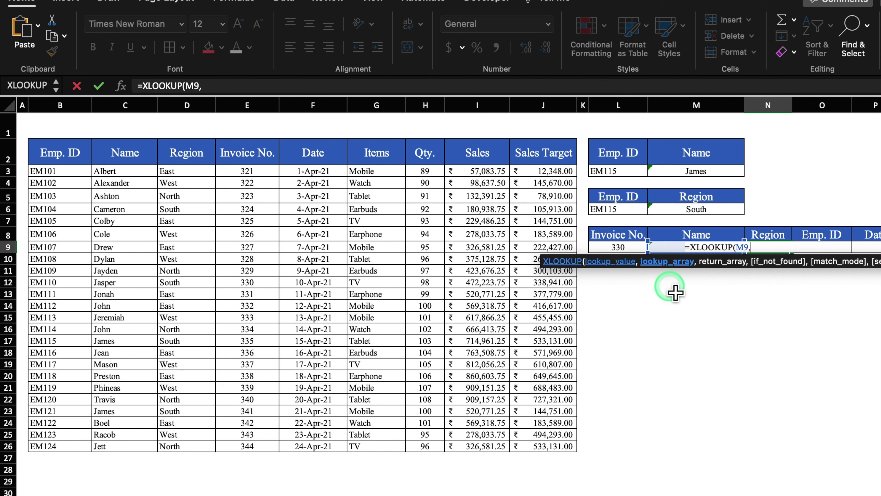
left_click(135, 115)
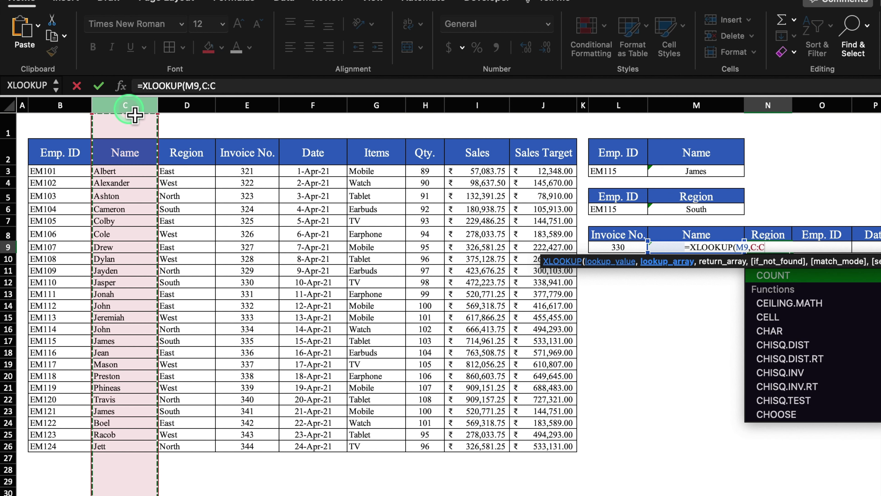
type(",")
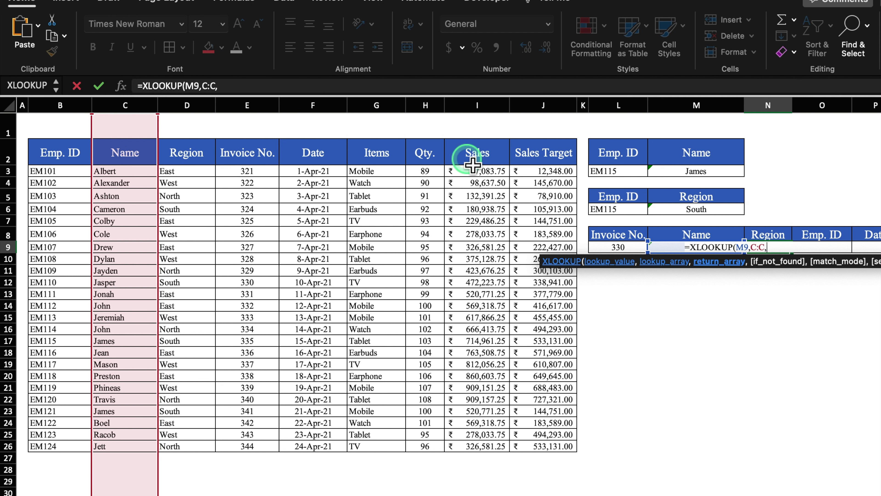
left_click(188, 108)
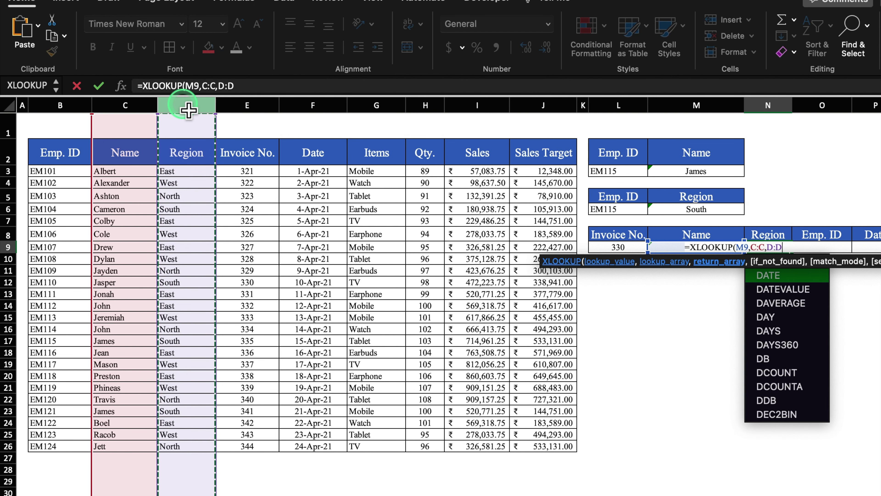
type(")")
key("Return")
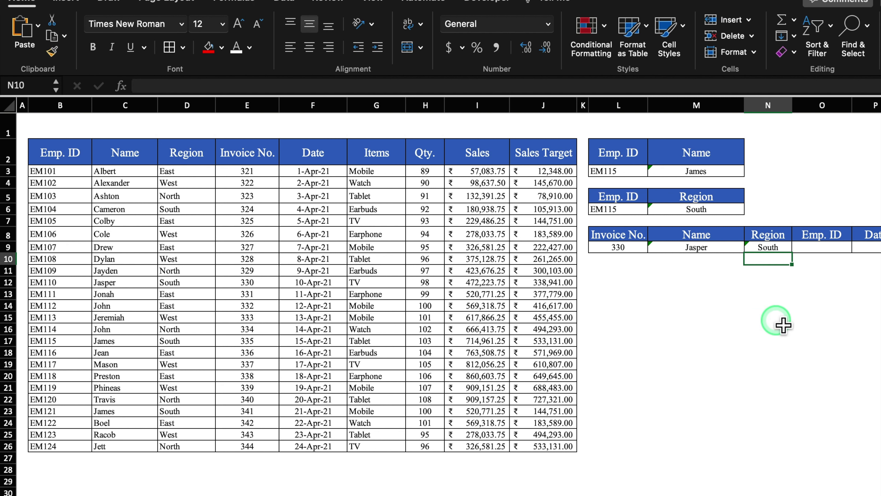
Set the Invoice No. in L9 of the third lookup table to 333 to test the name and region lookups.
left_click(631, 251)
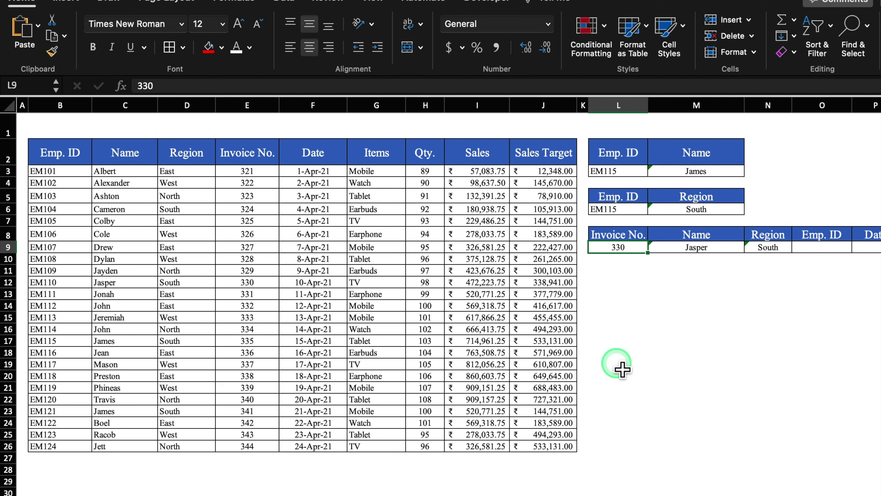
type("333")
key("Return")
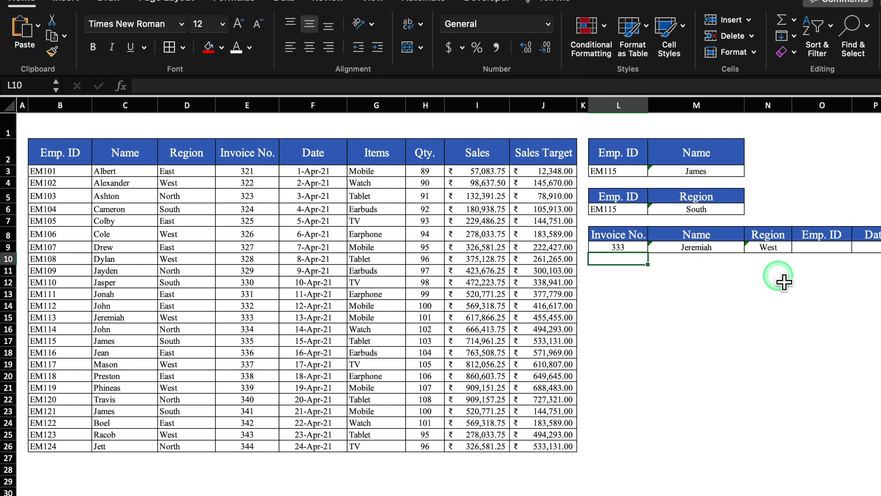
Enter =XLOOKUP(M9,C:C,B:B) in the Emp. ID cell O9 to look up the employee ID by name.
left_click(794, 247)
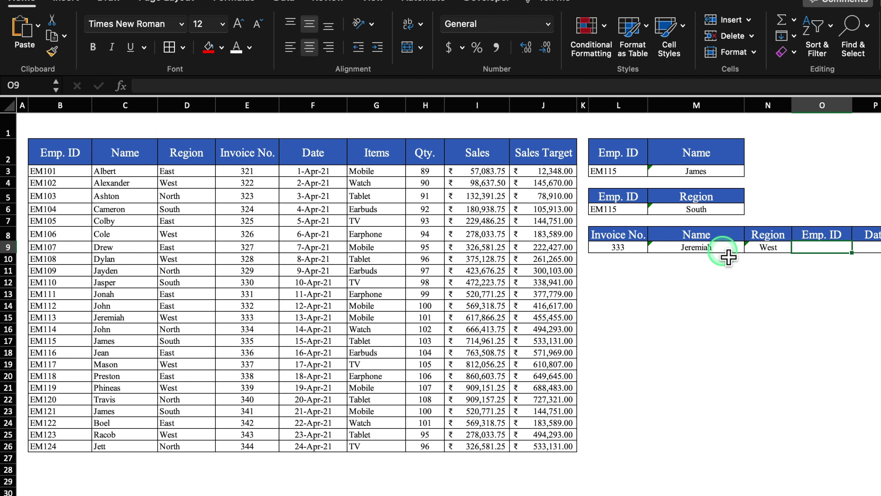
type("=")
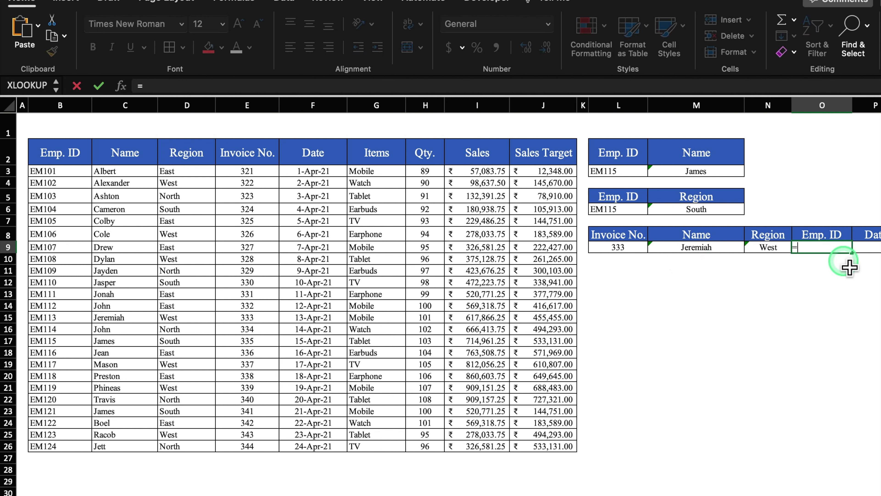
type("xlo")
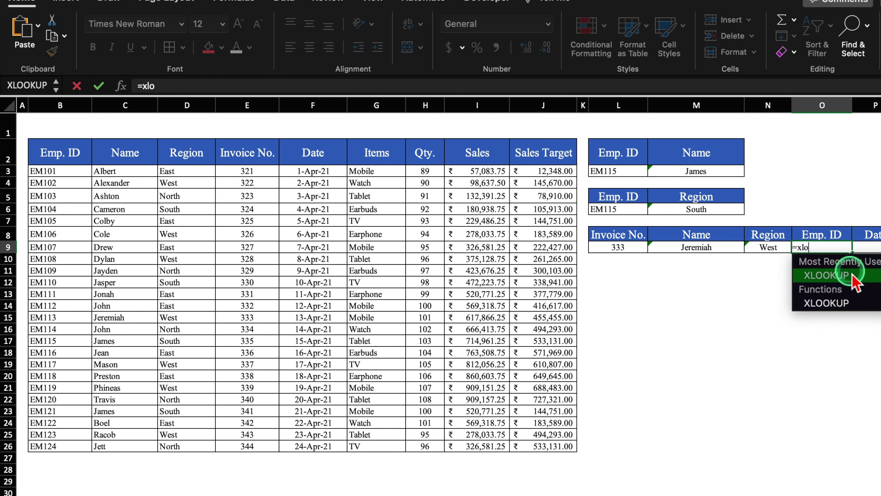
double_click(853, 277)
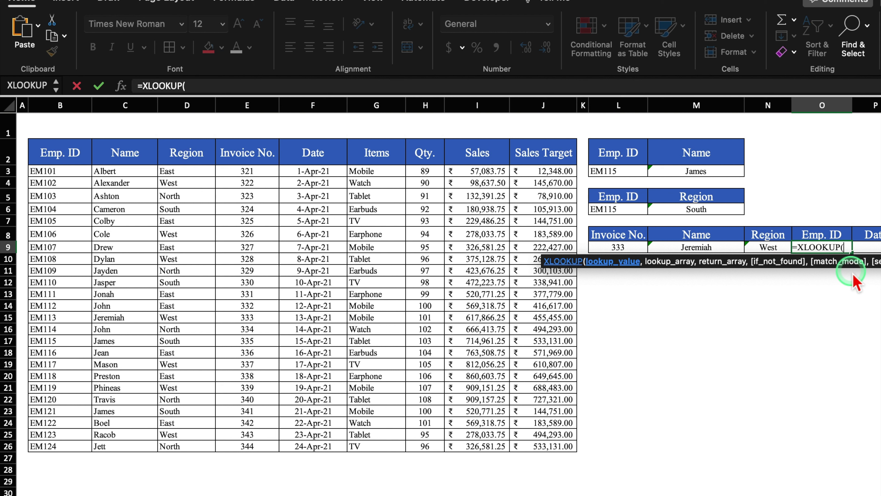
left_click(715, 251)
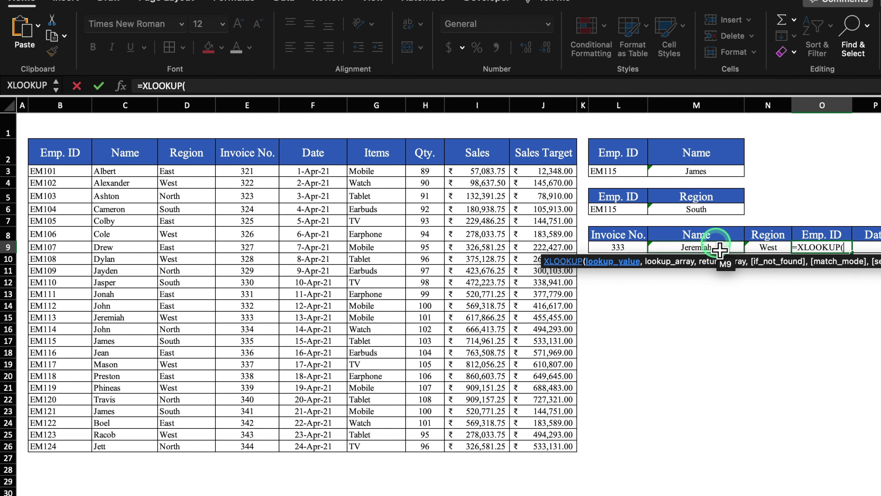
type(",")
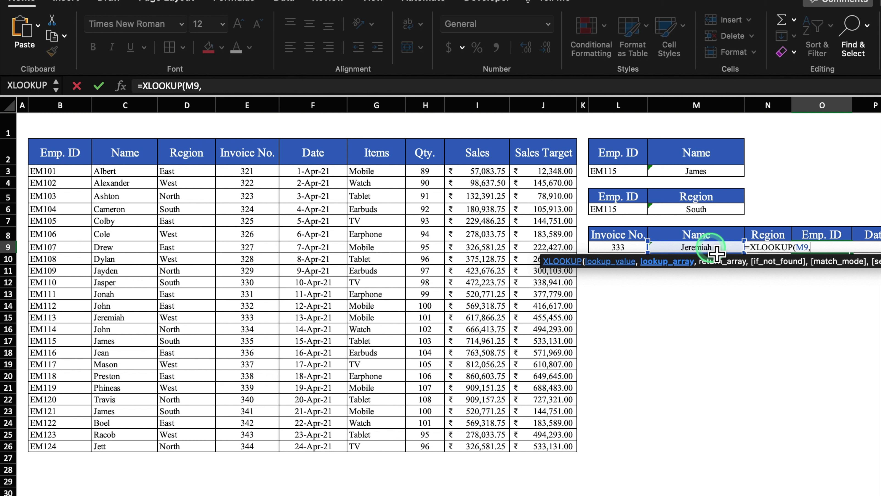
left_click(142, 112)
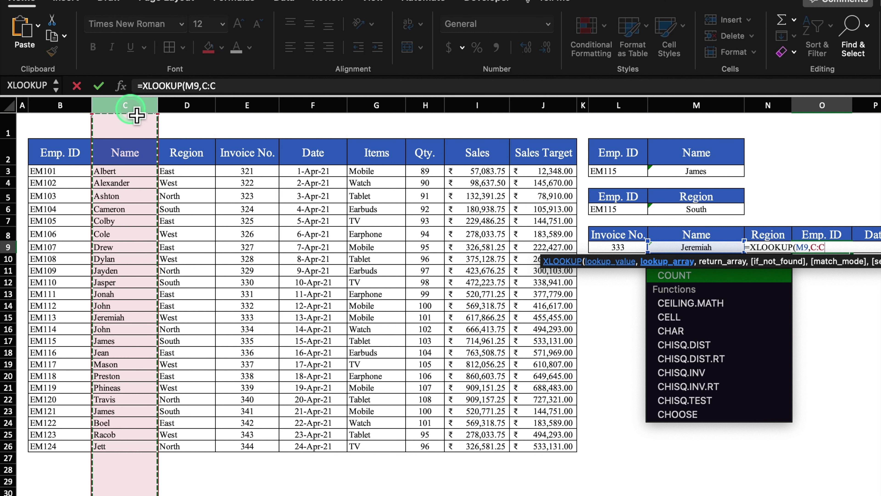
type(",")
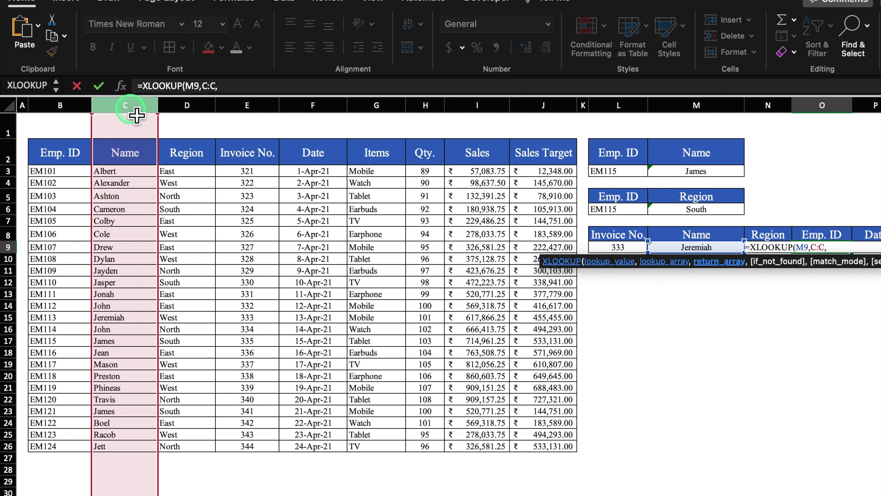
left_click(68, 111)
type(")")
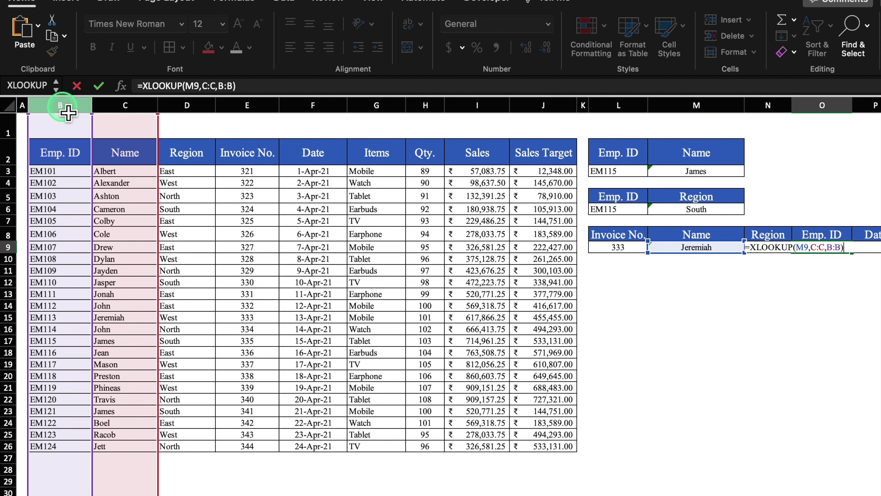
key("Return")
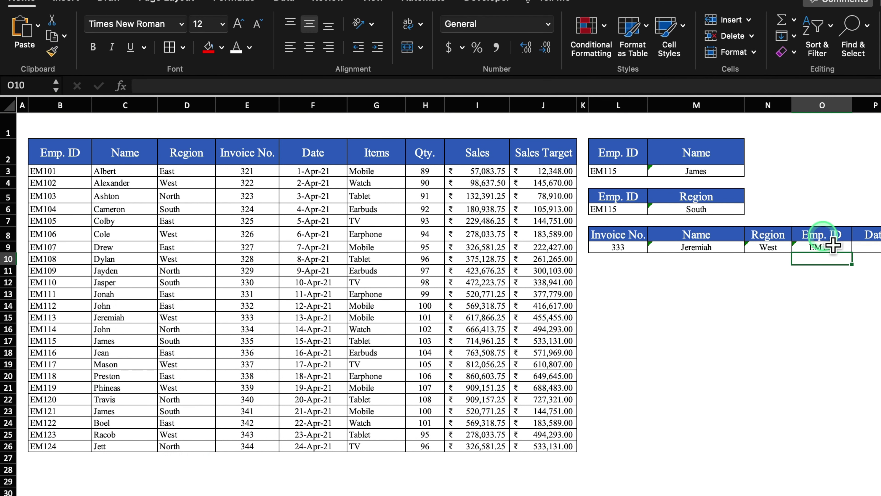
left_click(820, 247)
left_click(715, 286)
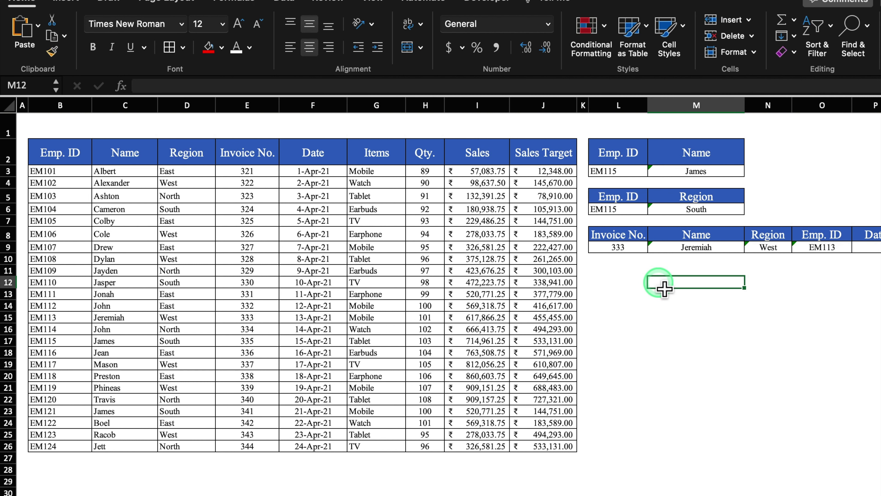
Change the Invoice No. in L9 to 344 to test the name, region and Emp. ID lookups.
left_click(626, 252)
left_click(642, 392)
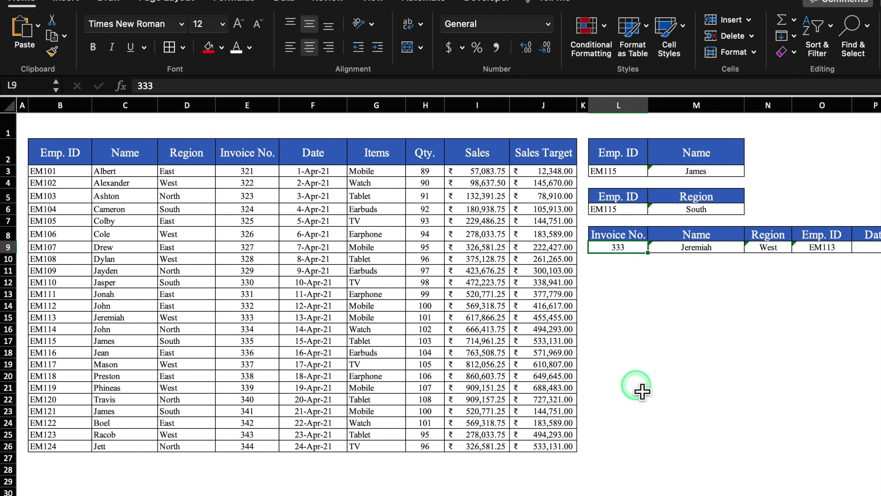
type("344")
key("Return")
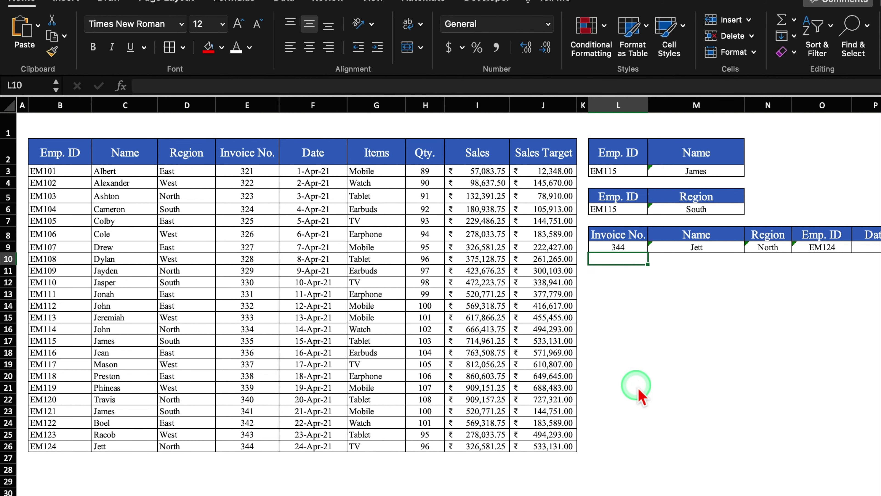
scroll(642, 395, "right", 3)
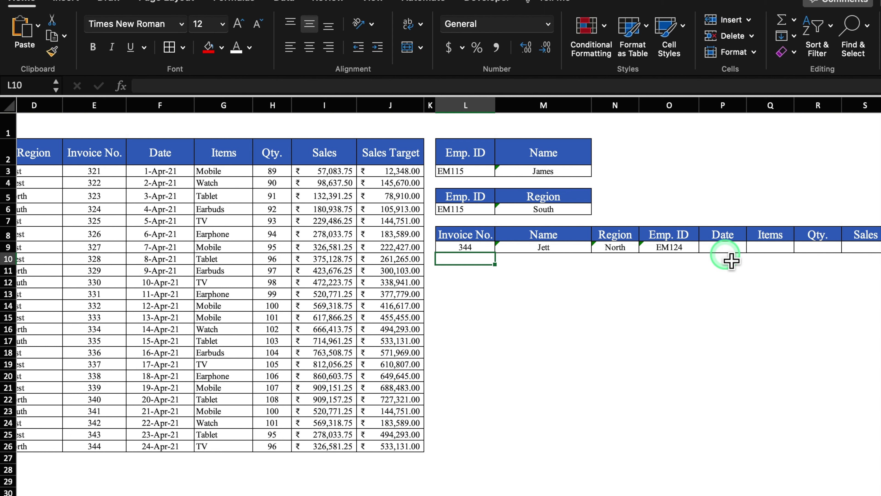
left_click(691, 379)
scroll(551, 486, "left", 3)
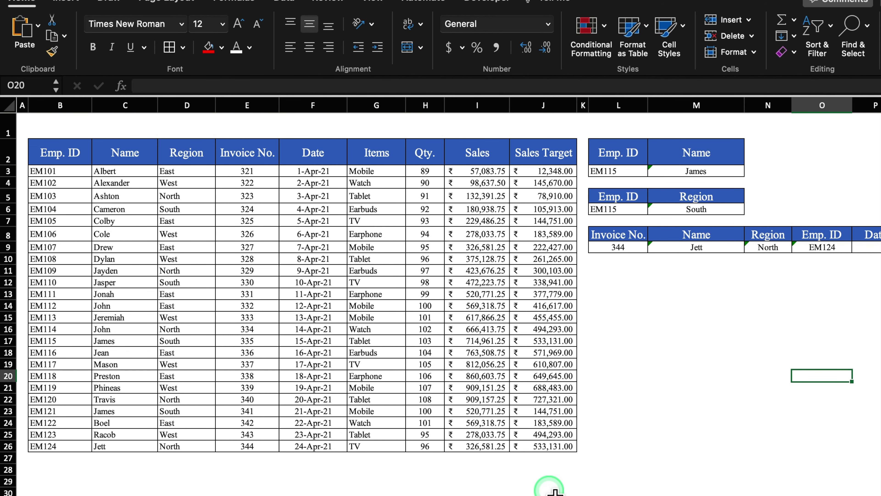